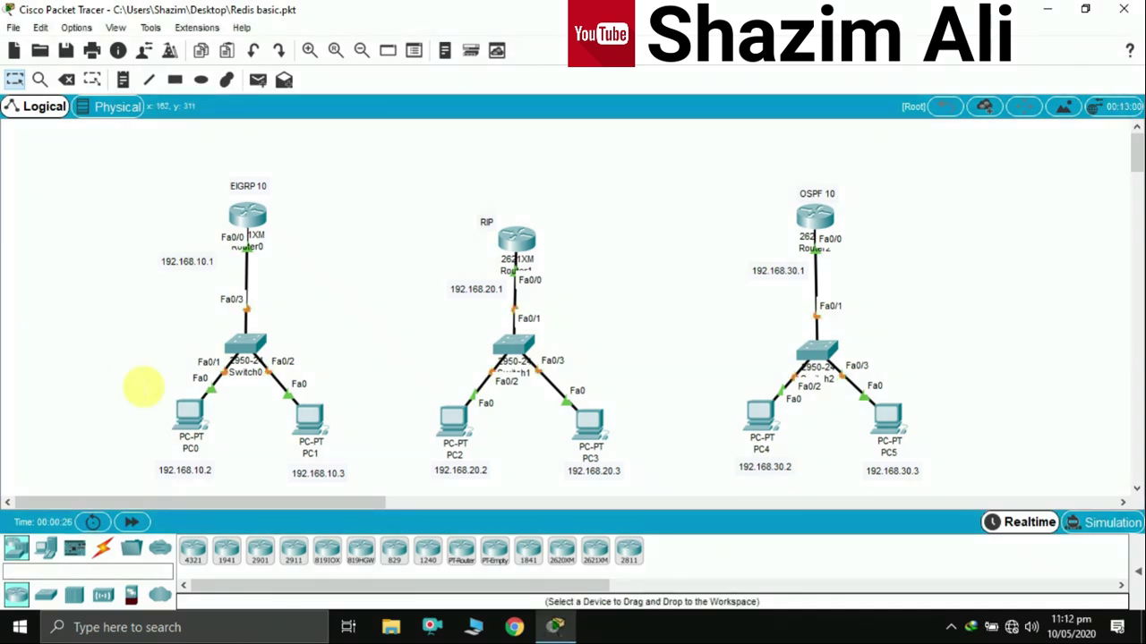
Add a custom 2621XM router with NM-2FE2W and two WIC-2T modules above the RIP router.
click(131, 547)
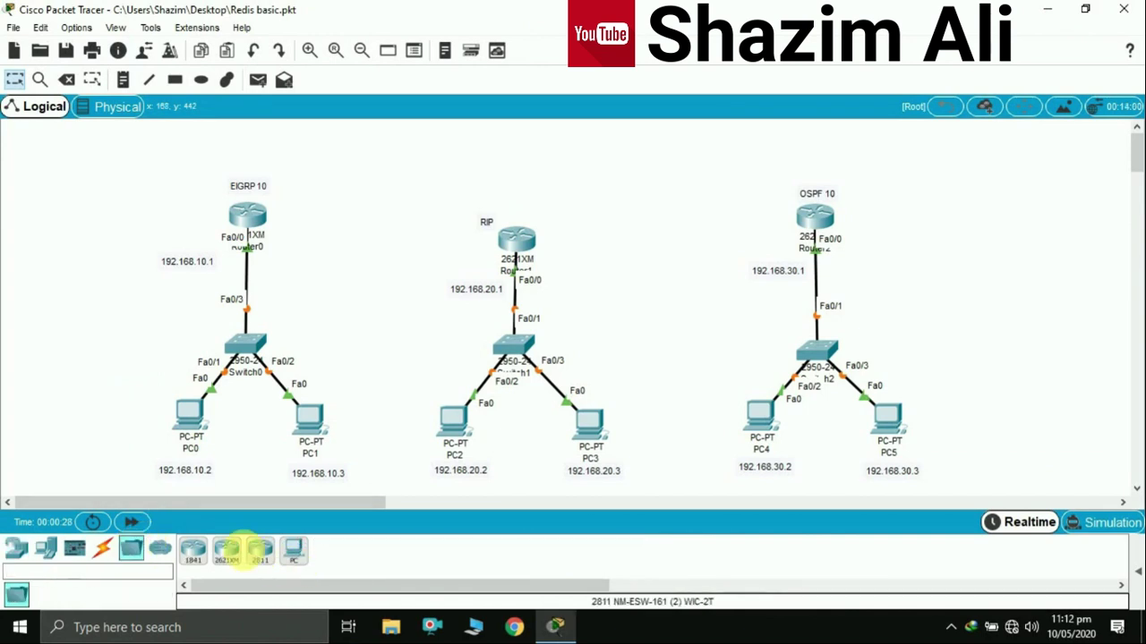
click(226, 550)
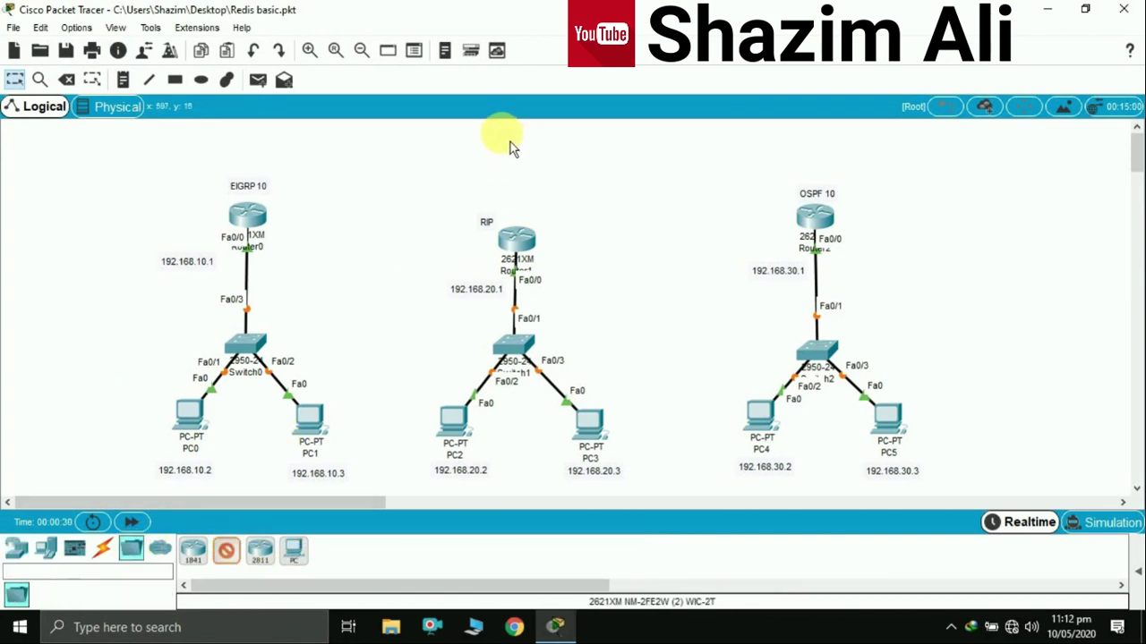
click(506, 142)
Connect the EIGRP router, Router0, to the new Router3 using an automatically chosen connection type.
click(106, 547)
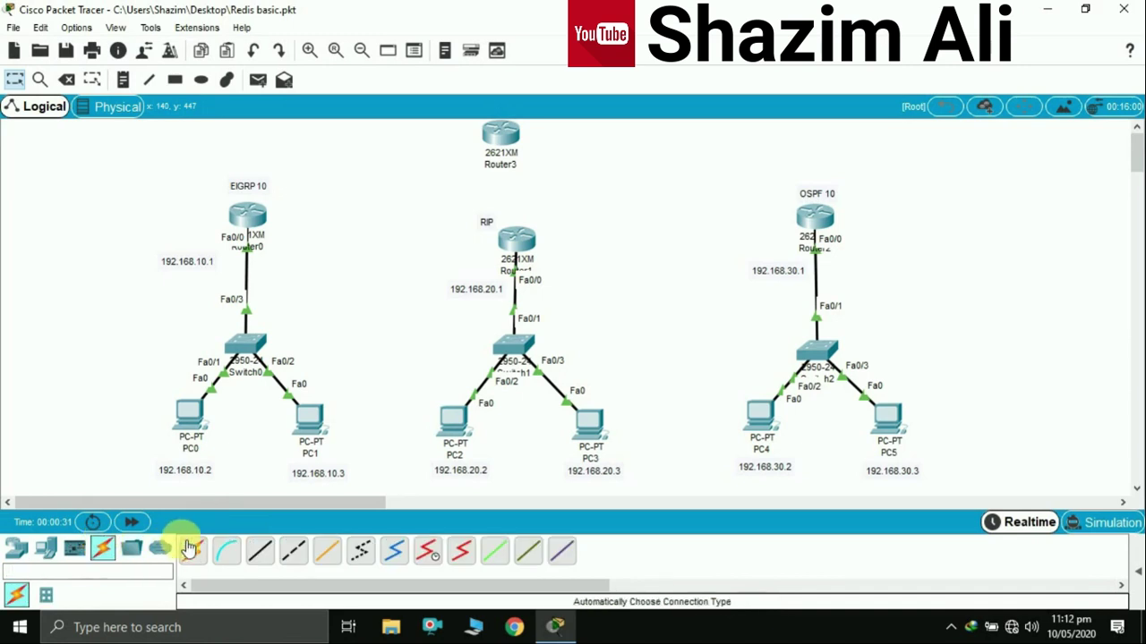
click(193, 550)
click(257, 225)
click(503, 141)
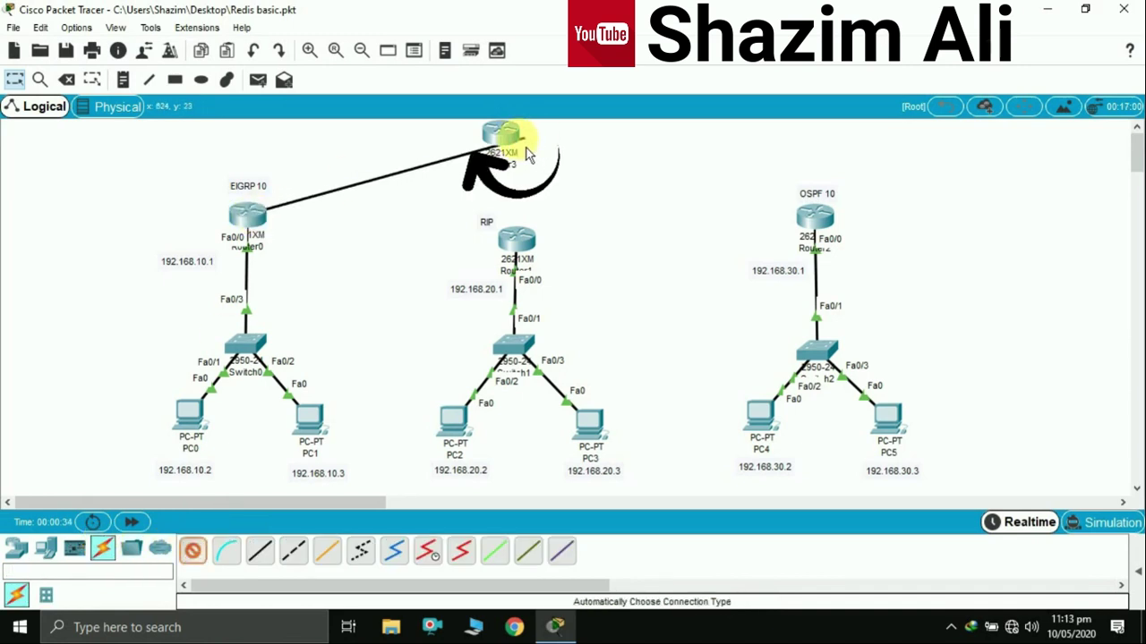
Label the serial link 10.0.0.1 at the Router0 end and 10.0.0.2 at the Router3 end.
click(125, 81)
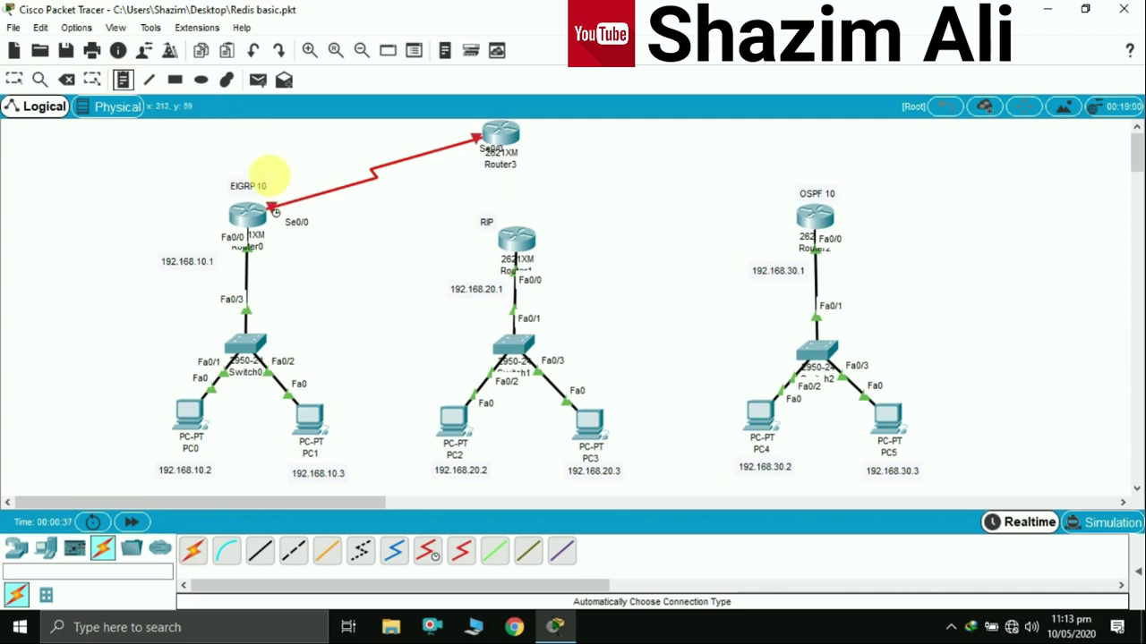
click(269, 174)
text(10.0.0.1)
click(124, 80)
click(446, 132)
text(10.0.0.2)
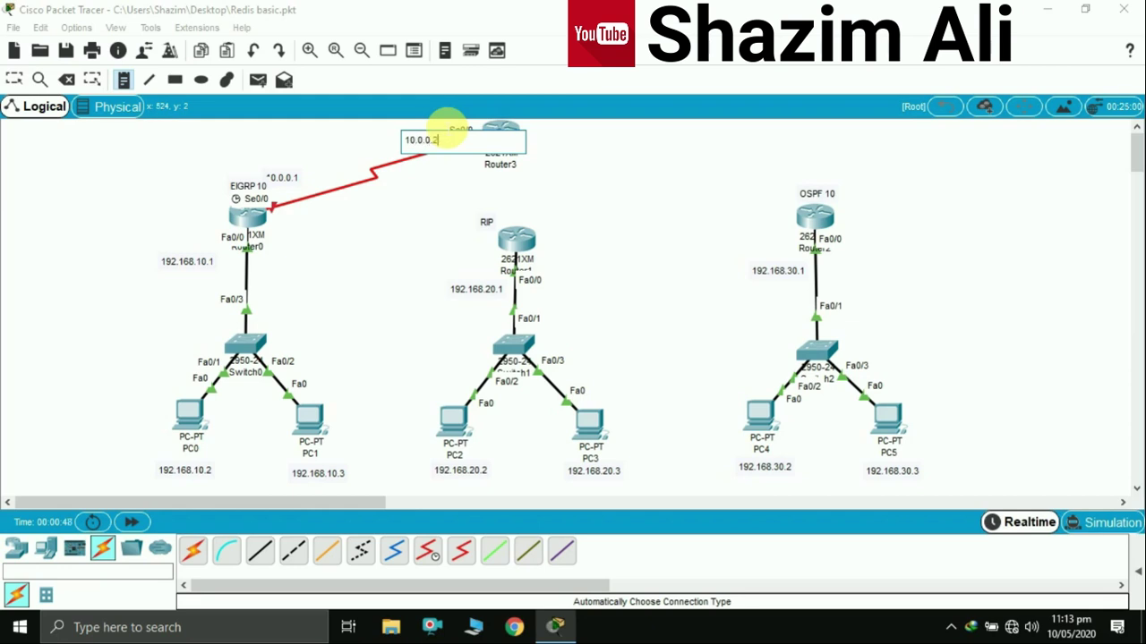
key(Escape)
Open the command line of Router0 and enter global configuration mode.
click(251, 213)
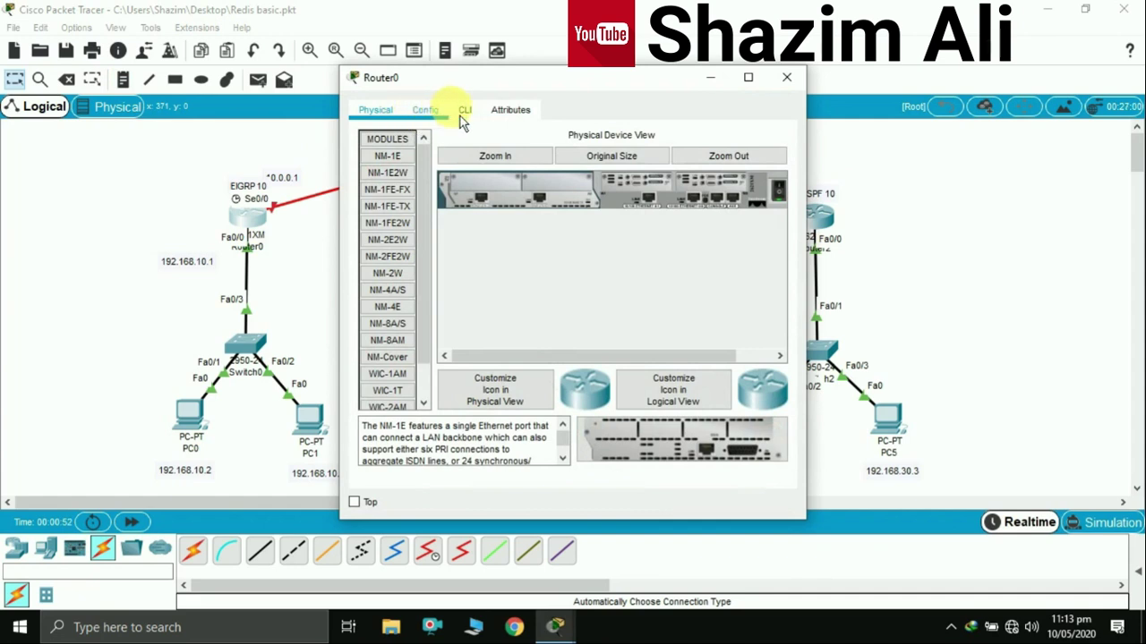
click(461, 115)
key(Return)
key(Return)
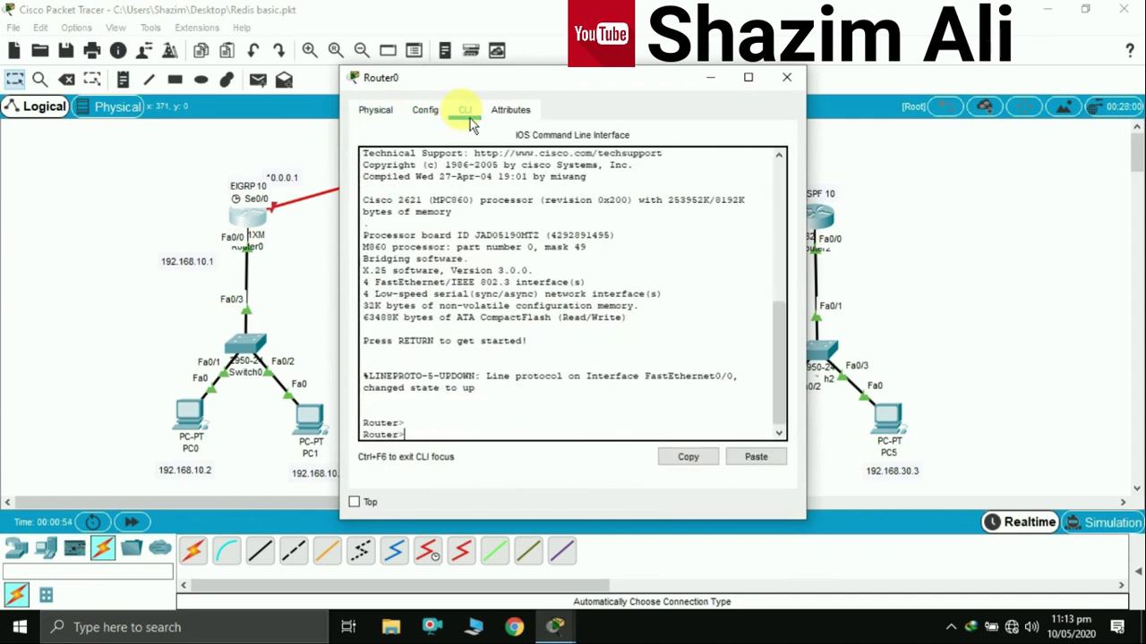
text(en)
key(Tab)
key(Return)
text(conf t)
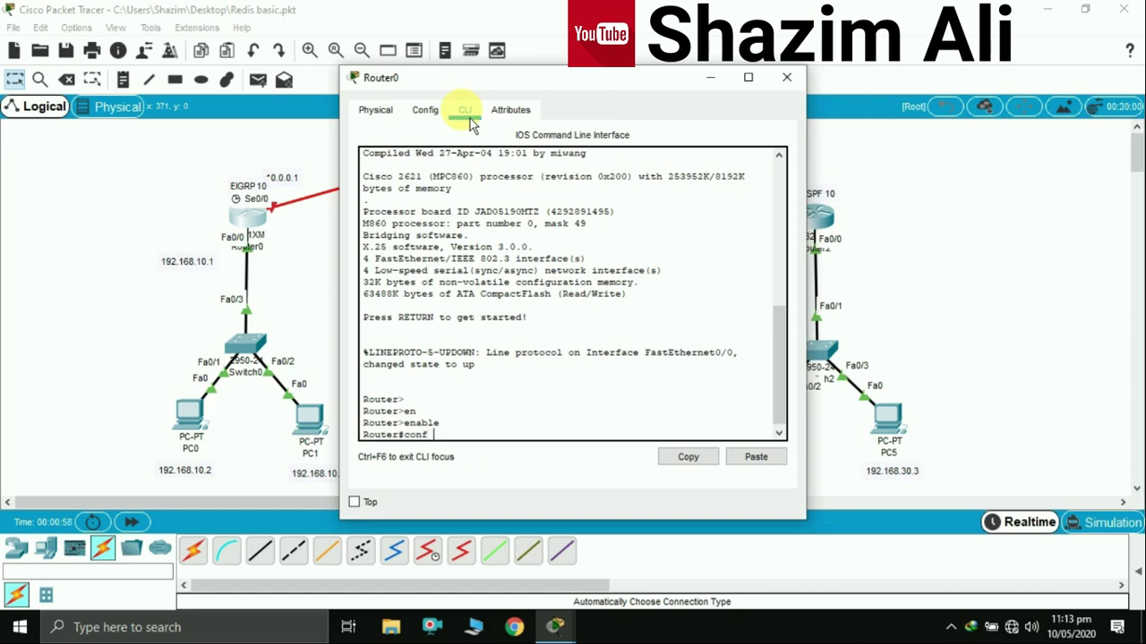
key(Return)
Assign 10.0.0.1 255.0.0.0 to interface serial 0/0 of Router0 and enable the interface.
text(int s)
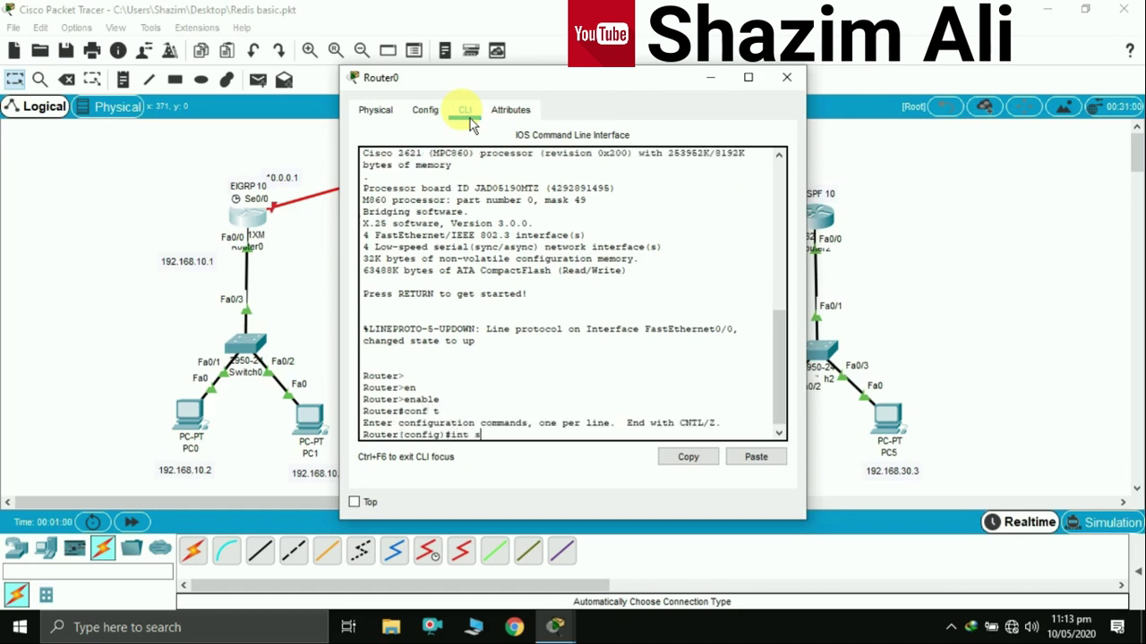
text(e)
key(Tab)
text(0/0)
key(Return)
text(ip add)
key(Tab)
text(10.0.0.1 255.0.0.0)
key(Return)
text(no shu)
key(Tab)
key(Return)
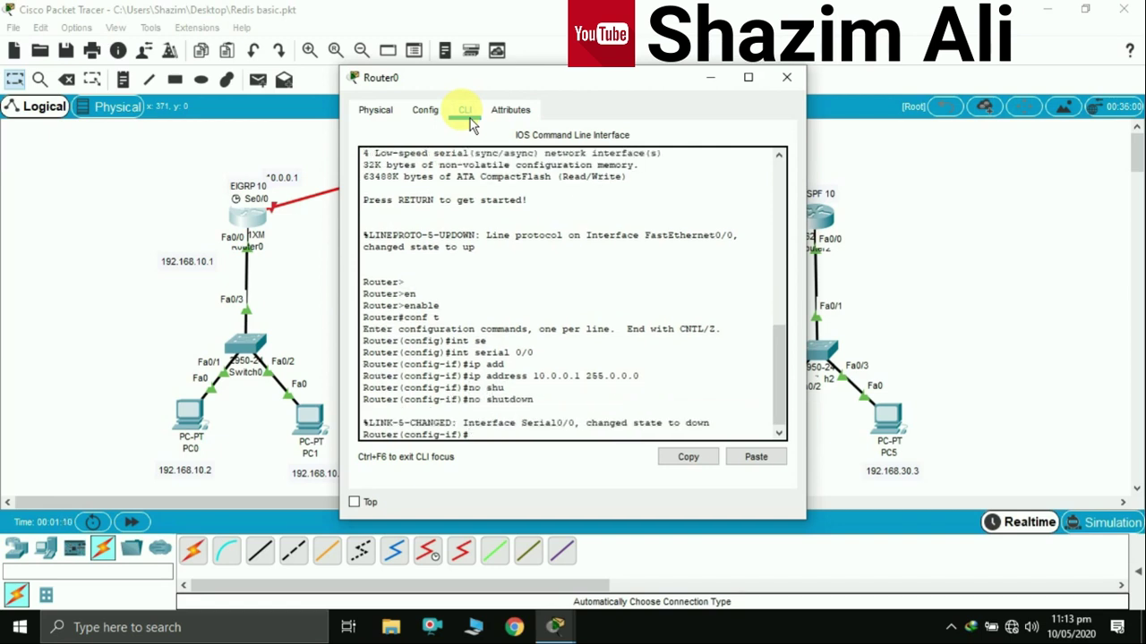
Set the bandwidth of Router0's serial 0/0 to 64 and leave interface configuration.
key(BackSpace)
text(ban)
key(Tab)
text(64)
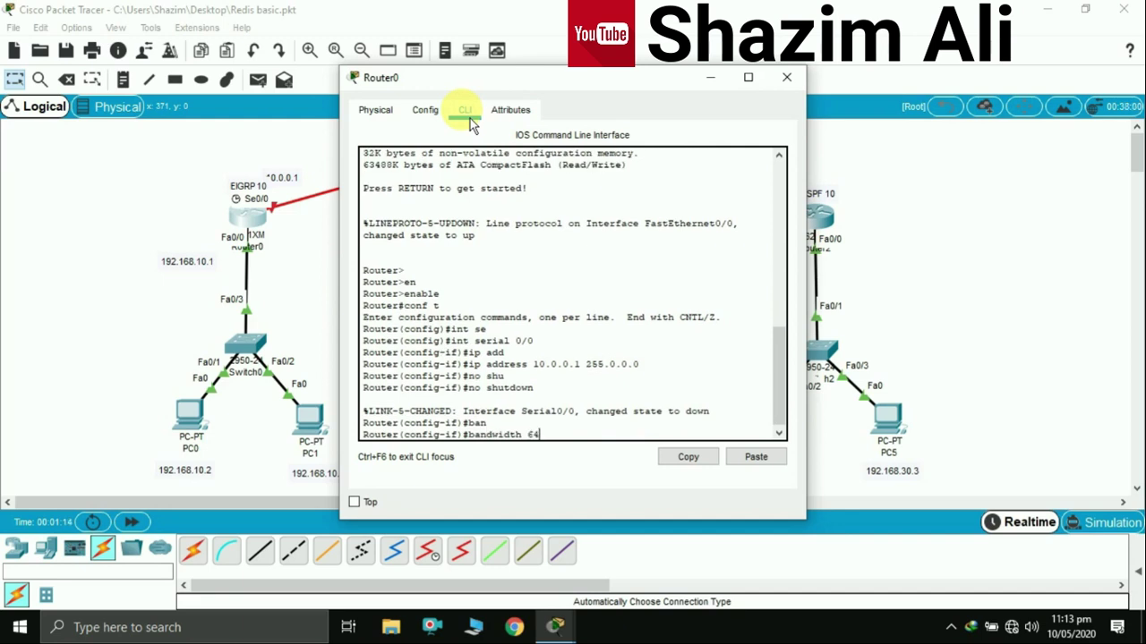
key(Return)
text(exit)
key(Return)
Advertise network 10.0.0.0 under router eigrp 10 on Router0, then end configuration and close its window.
text(ro)
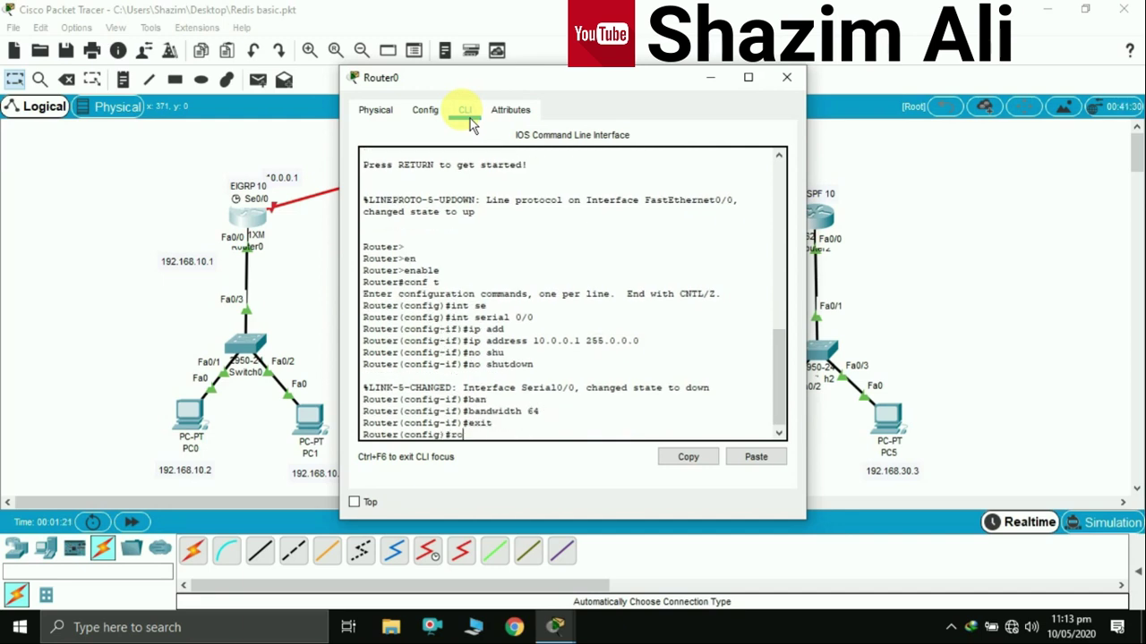
text(uter ei)
key(Tab)
text(10)
key(Return)
text(net)
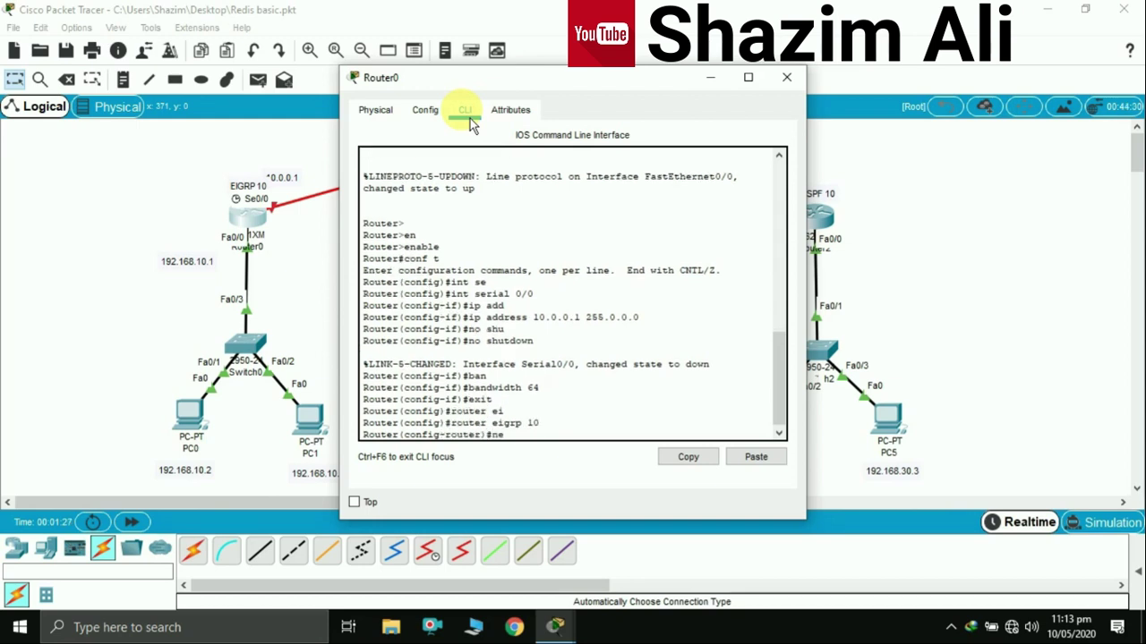
key(Tab)
text(10.0.0.0)
key(Return)
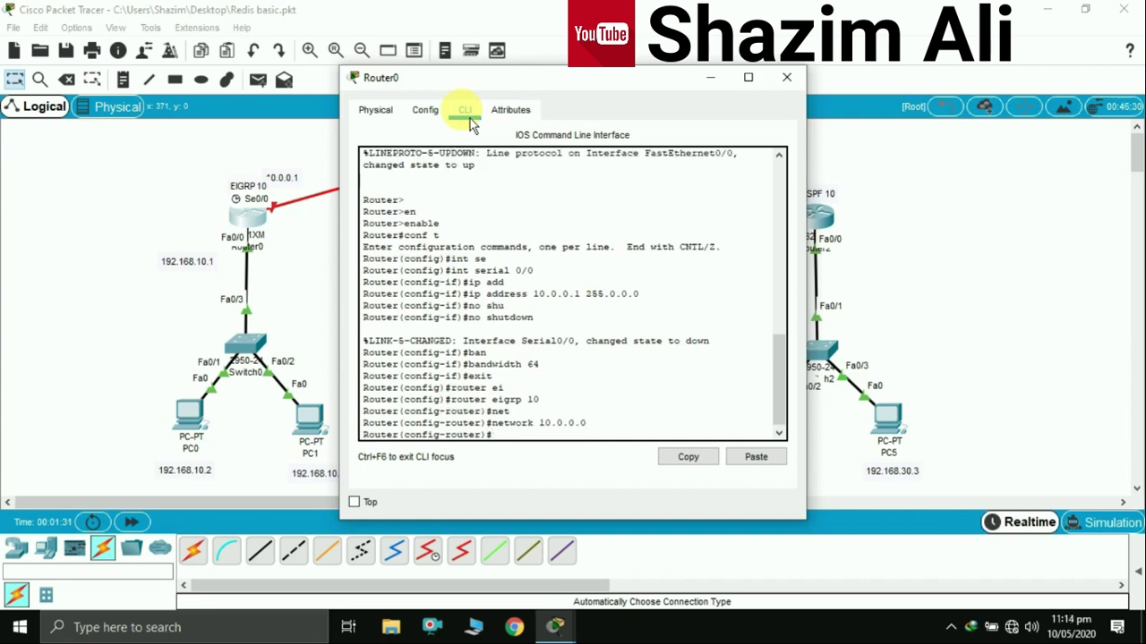
key(ctrl+z)
key(Return)
key(Return)
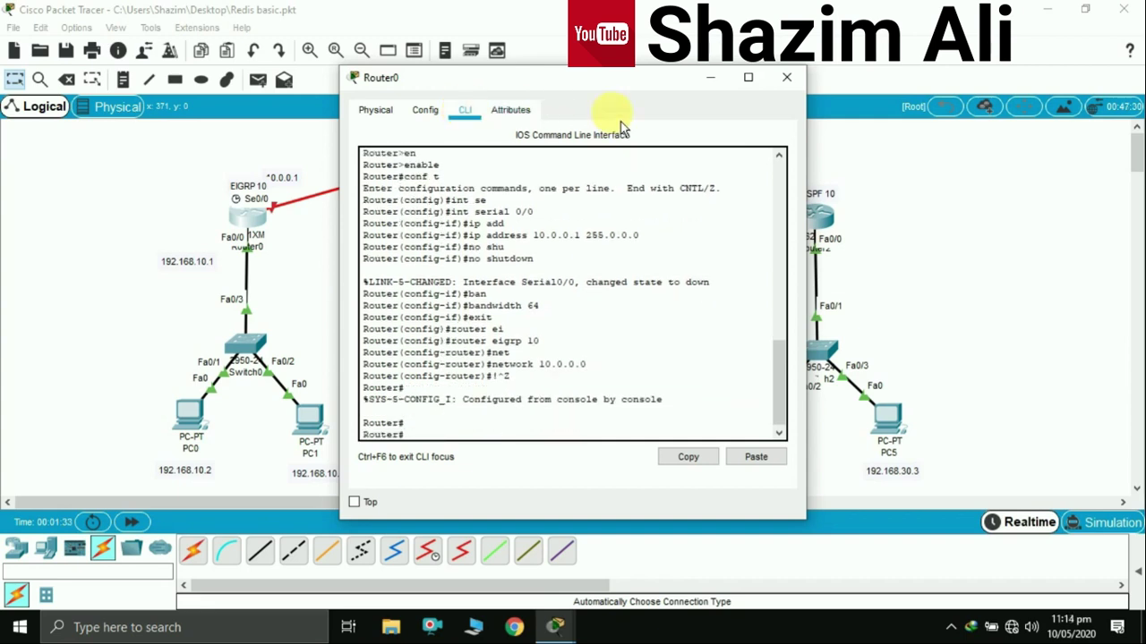
click(787, 77)
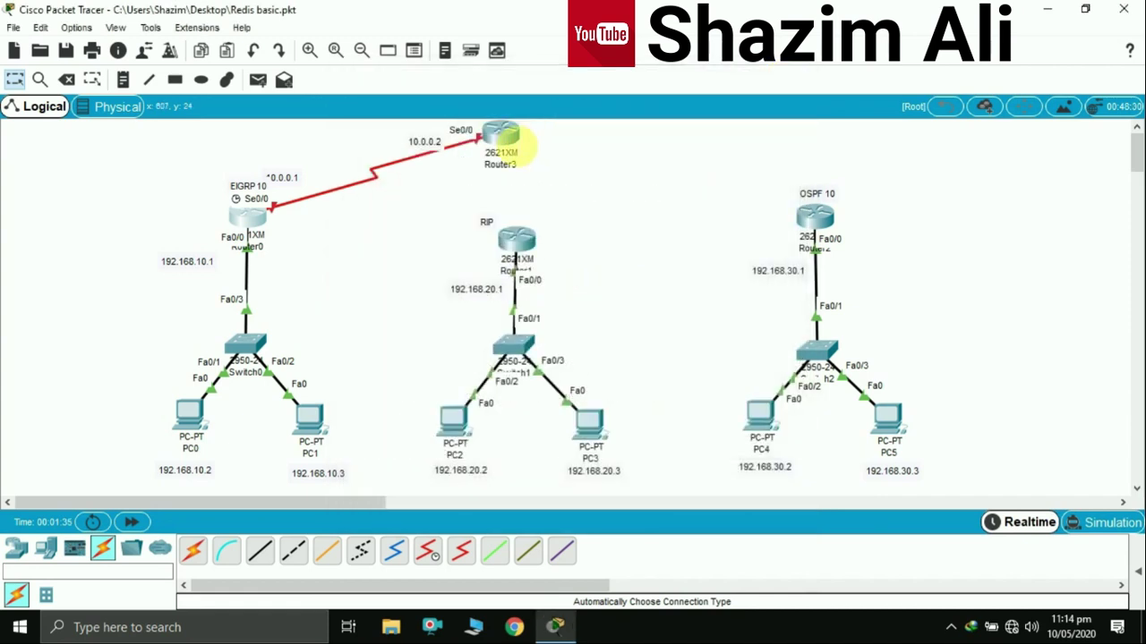
Open the command line of Router3, decline the initial configuration dialog and enter global configuration mode.
click(514, 143)
click(464, 110)
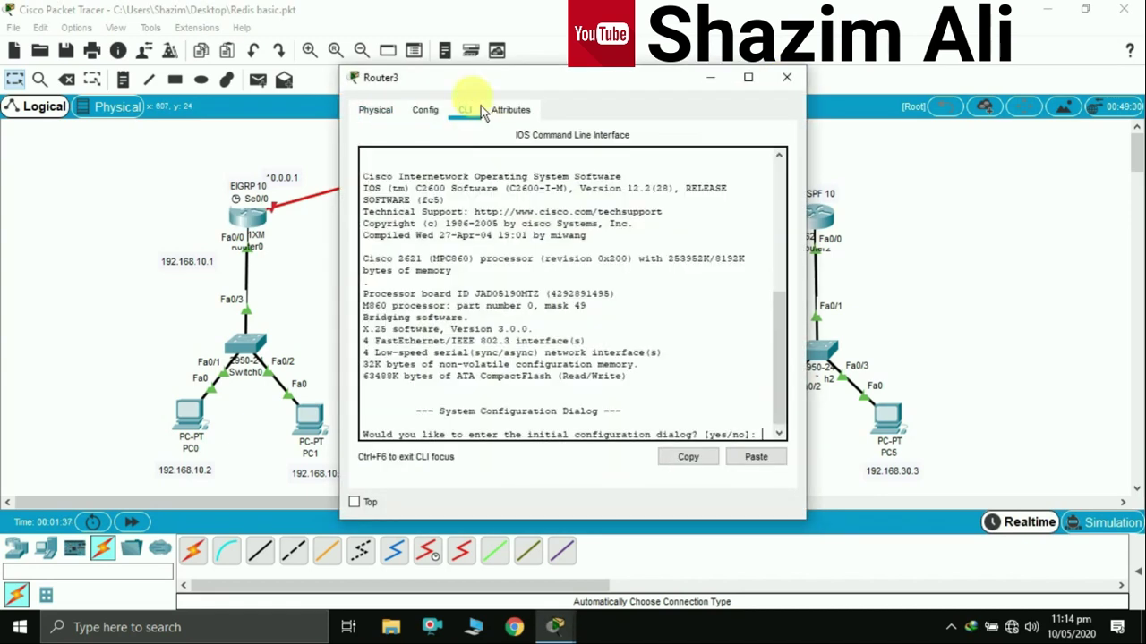
drag(505, 84, 796, 100)
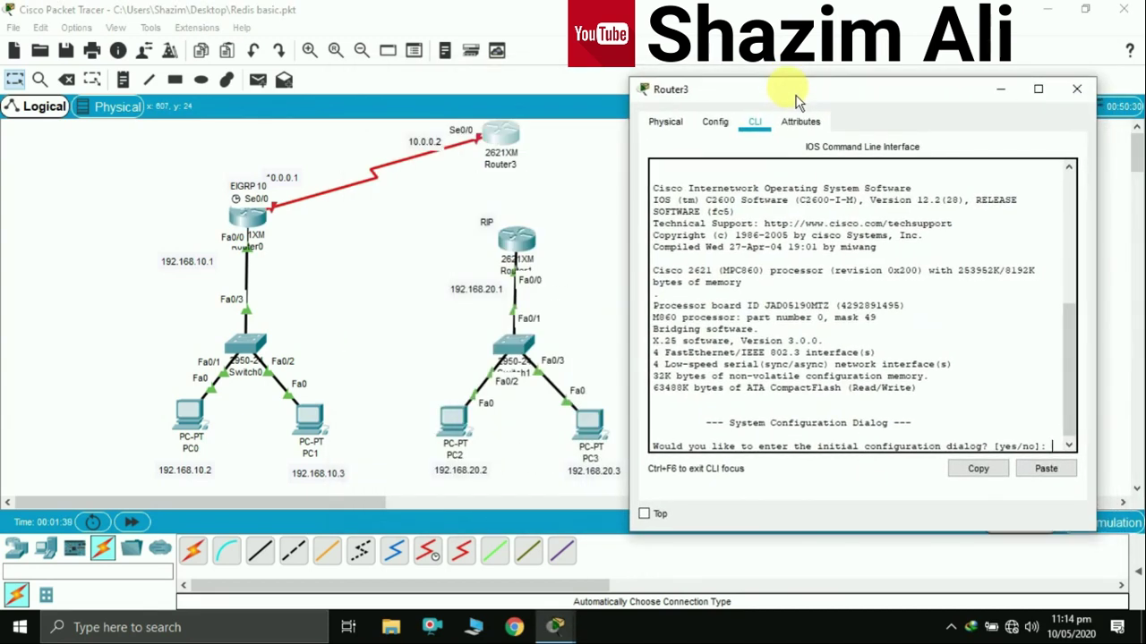
text(no)
key(Return)
key(Return)
text(en)
key(Tab)
key(Return)
text(conf)
key(Return)
Assign 10.0.0.2 255.0.0.0 to interface serial 0/0 of Router3.
text(int se)
key(Tab)
text(0/0)
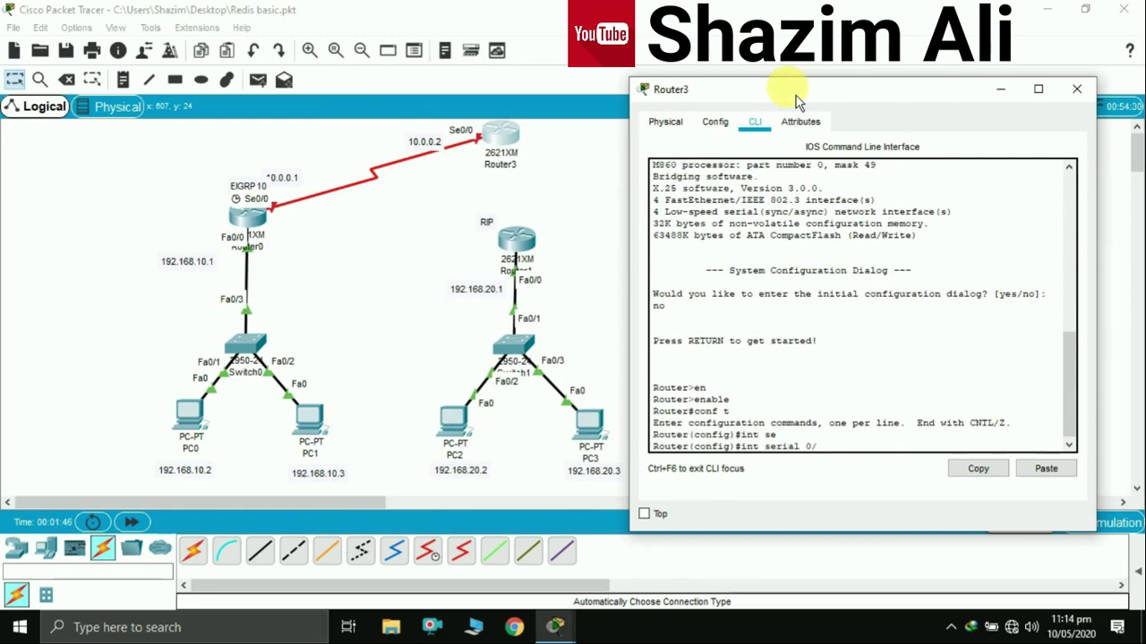
key(Return)
text(ip a)
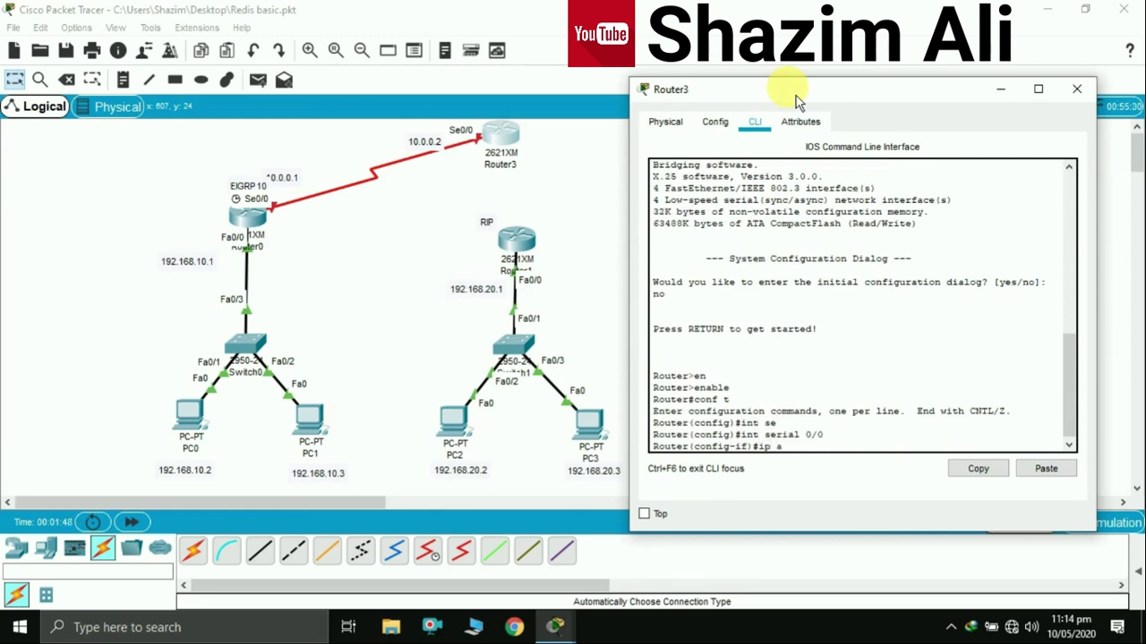
text(dd)
key(Tab)
text(10.0.0.)
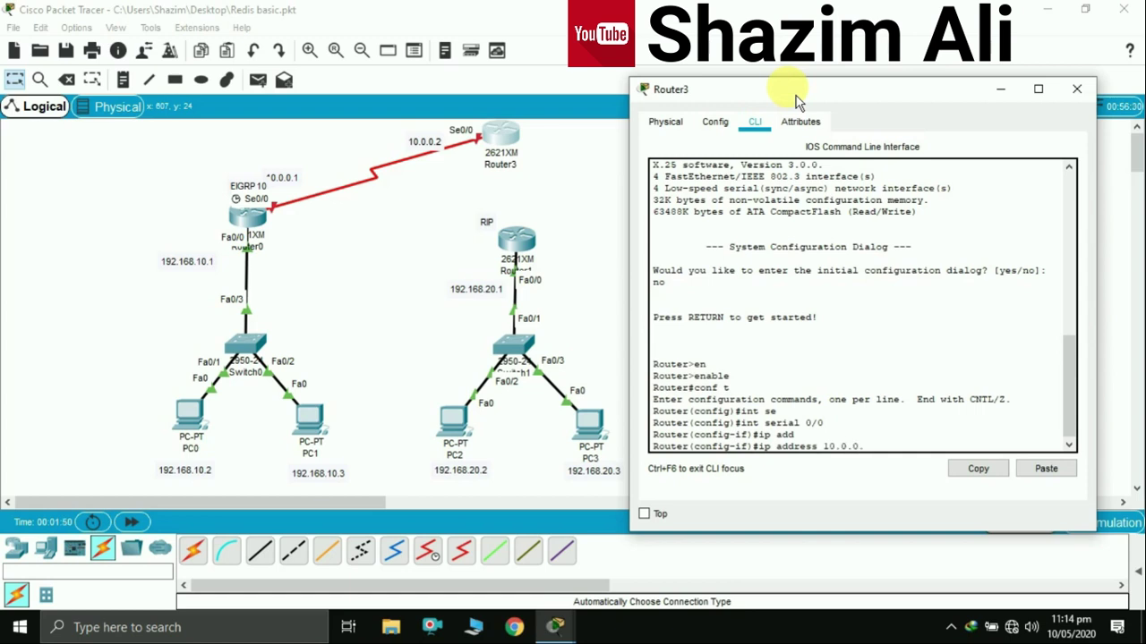
text(2 255.0.0.0)
key(Return)
Enable interface serial 0/0 on Router3 with no shutdown and leave interface configuration.
text(no shu)
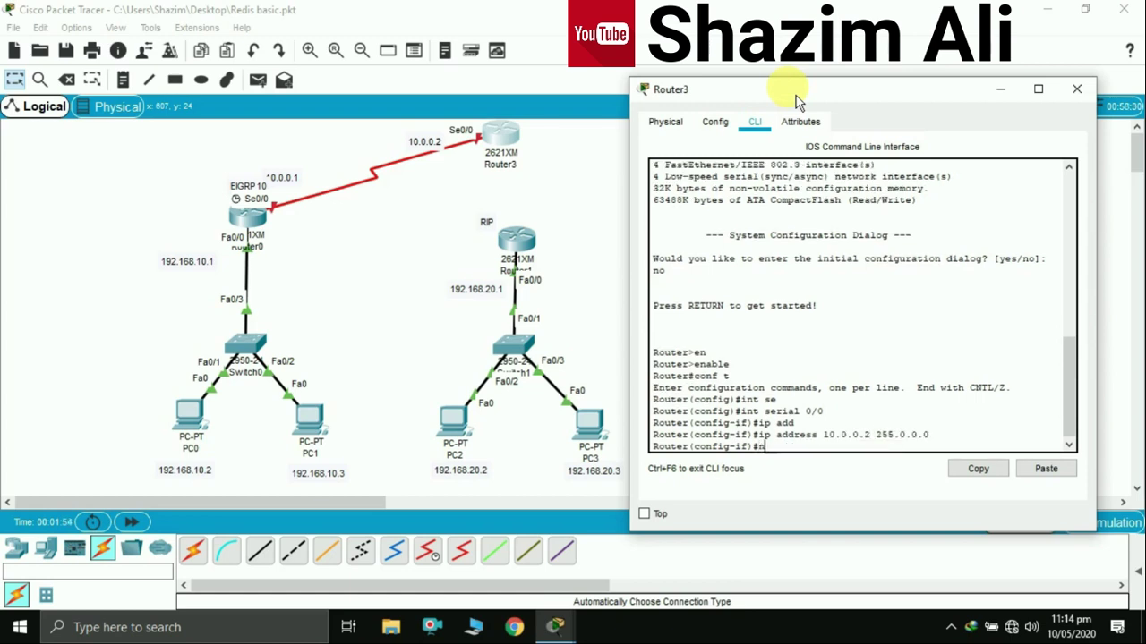
key(Tab)
key(Return)
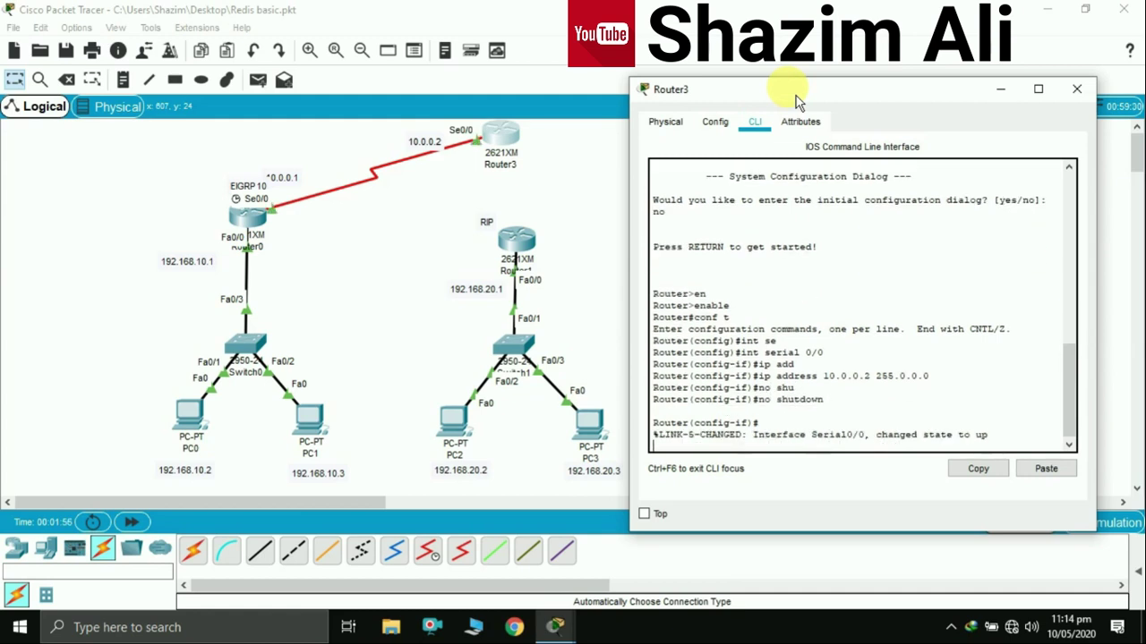
key(Return)
text(exit)
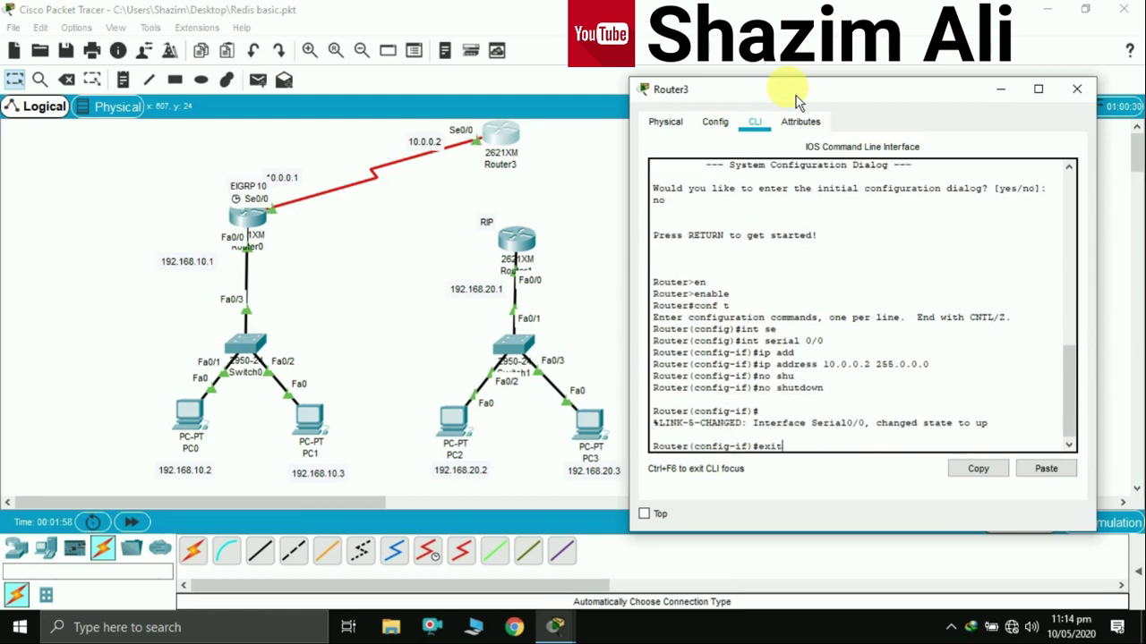
key(Return)
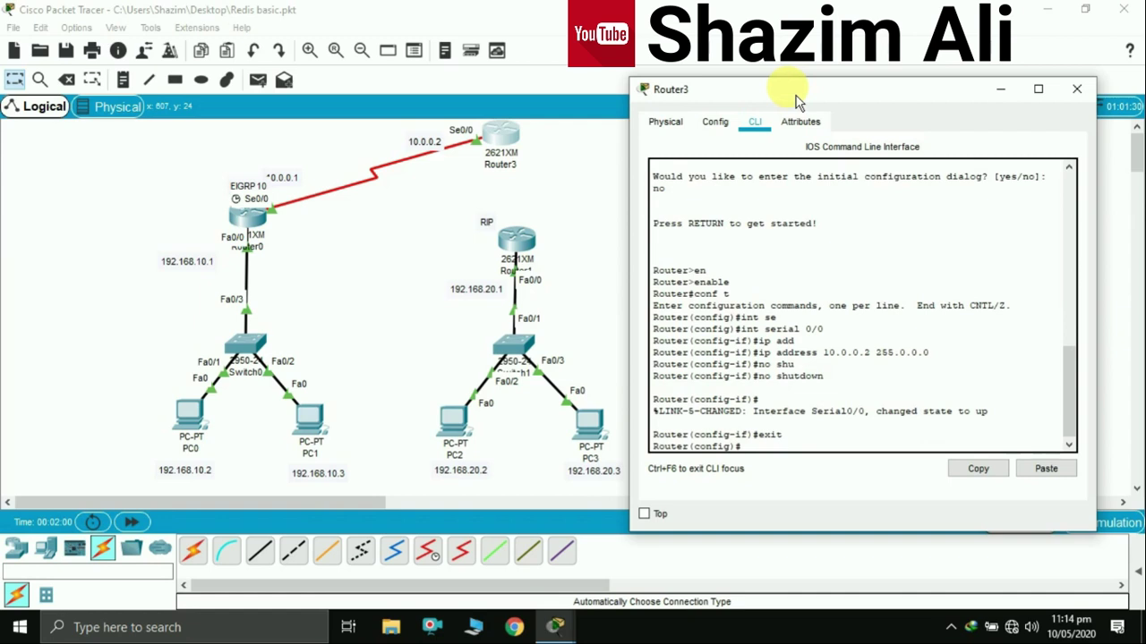
Advertise network 10.0.0.0 under router eigrp 10 on Router3, exit router configuration and close its window.
text(router ei)
key(Tab)
text(10)
key(Return)
text(ne)
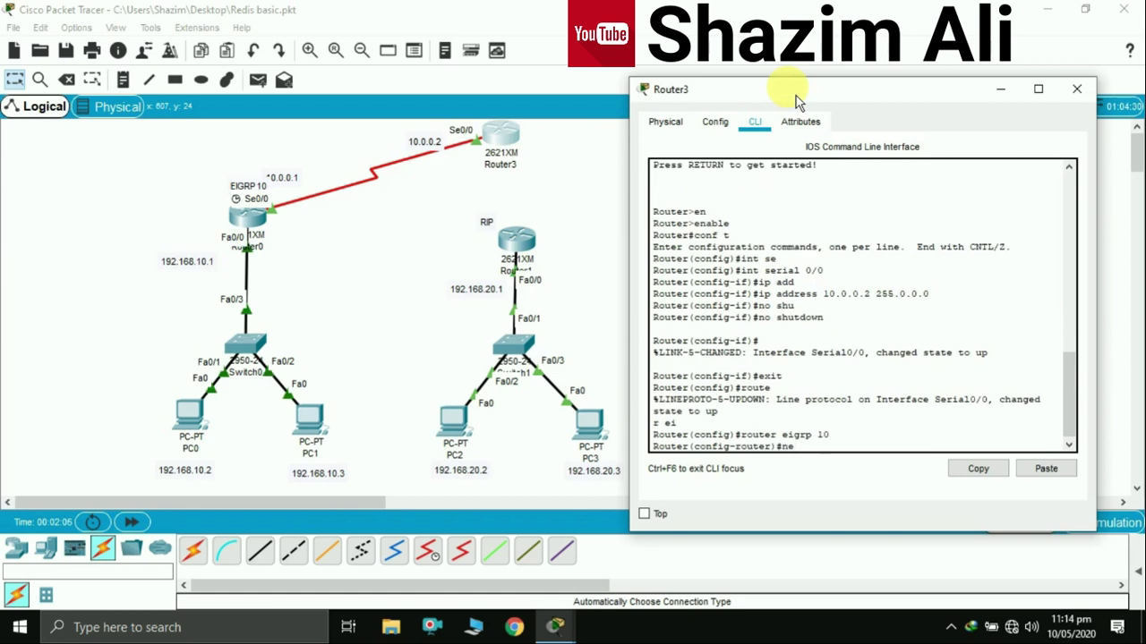
text(t)
key(Tab)
text(10.0.0.)
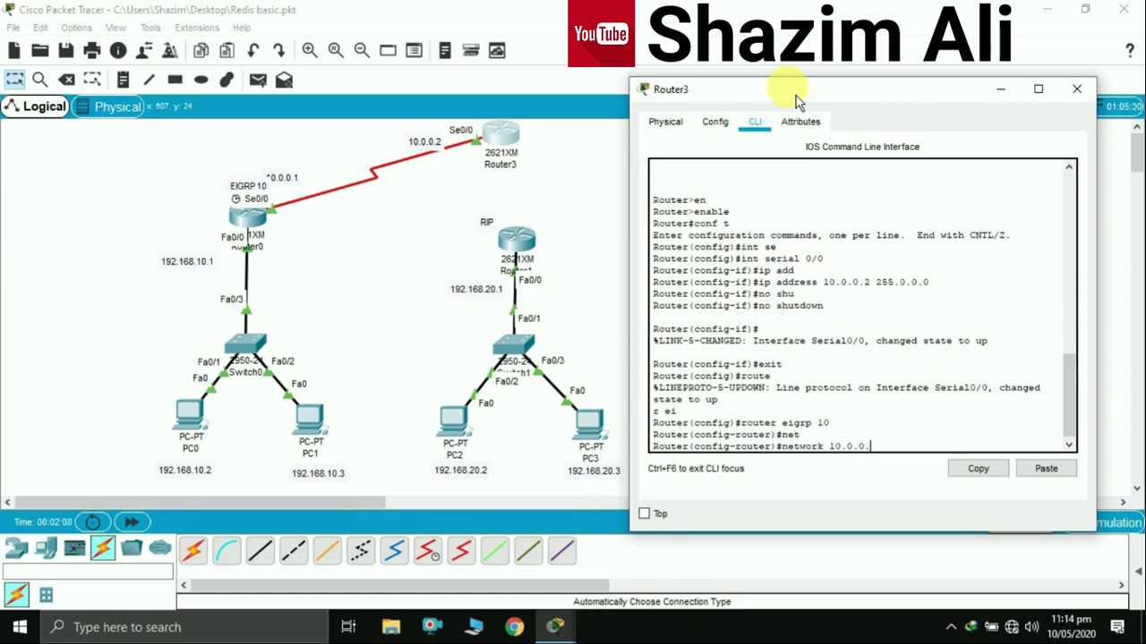
text(0)
key(Return)
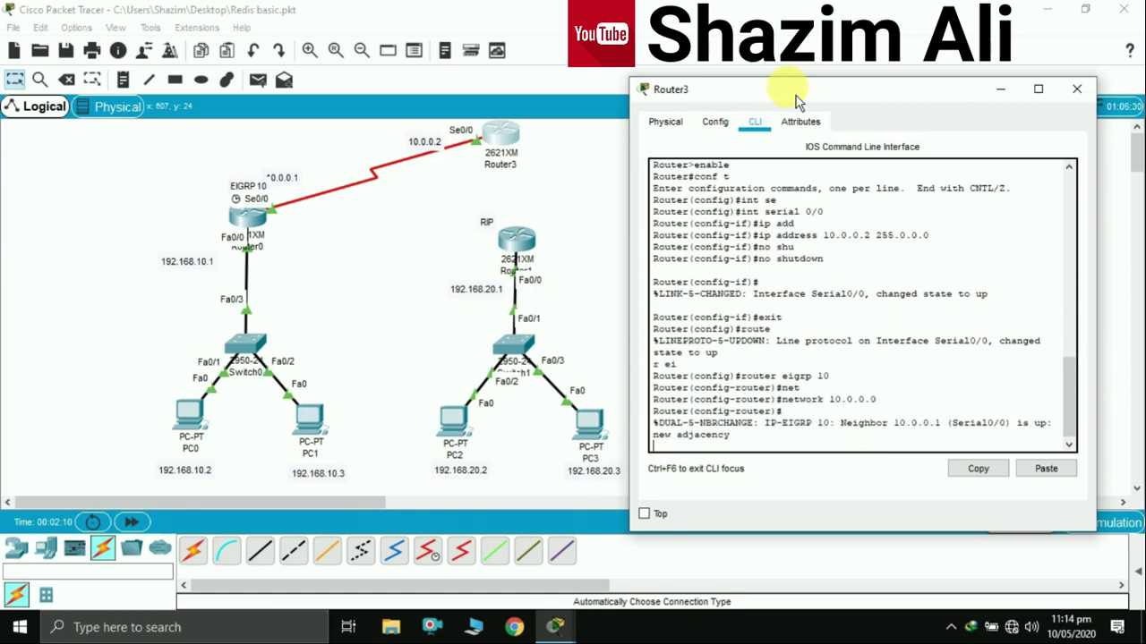
text(exit)
key(Return)
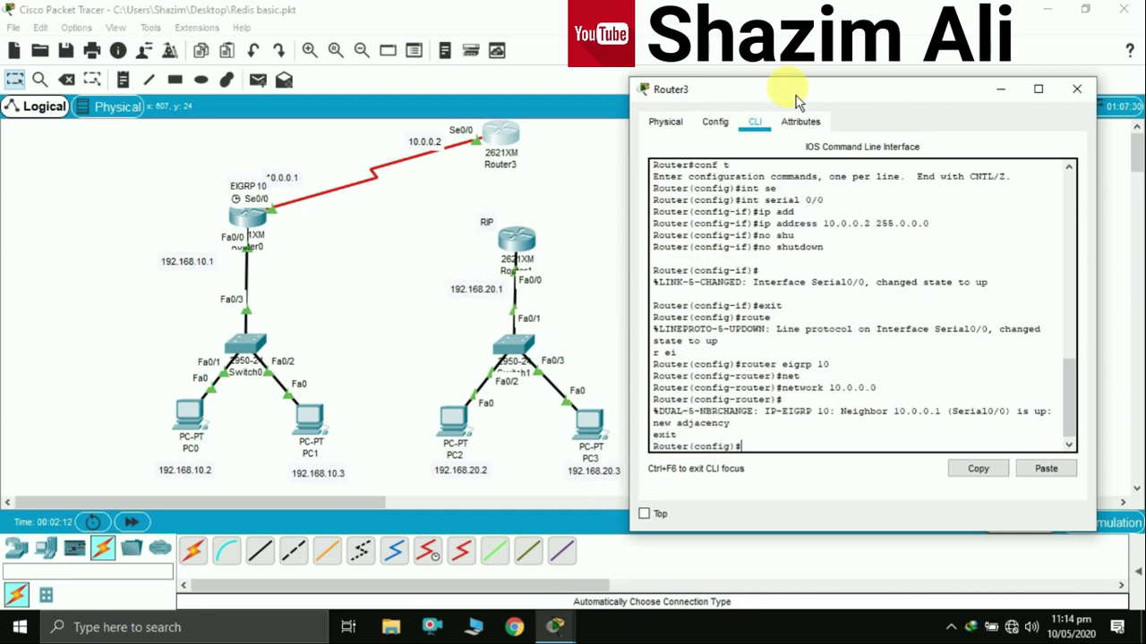
click(1079, 89)
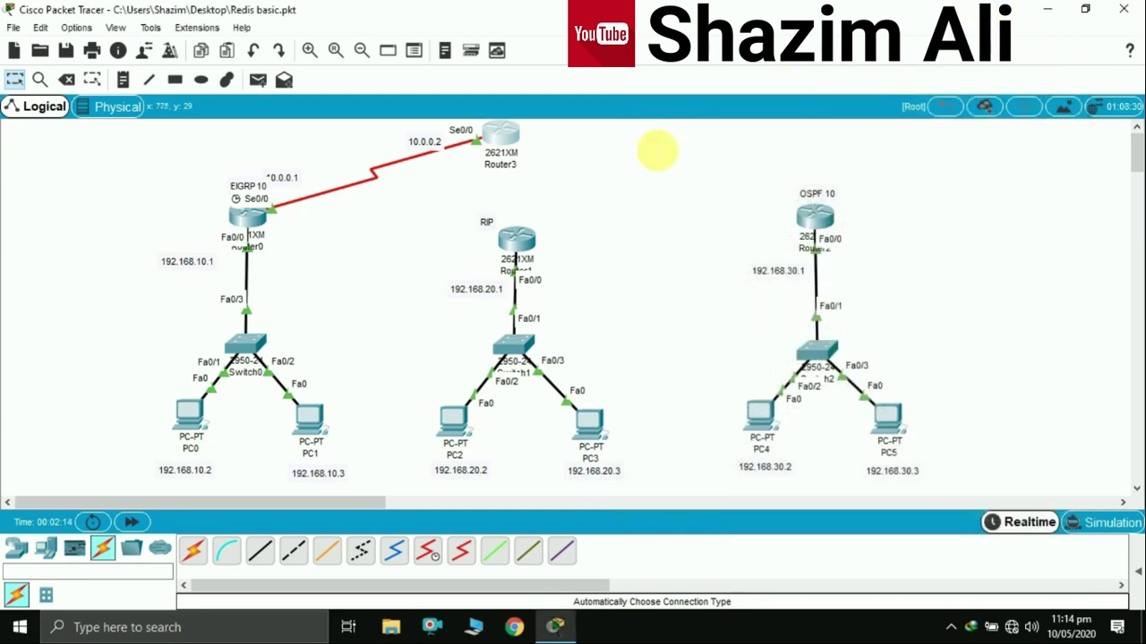
Connect the RIP router, Router1, to Router3 using an automatically chosen connection type.
click(188, 552)
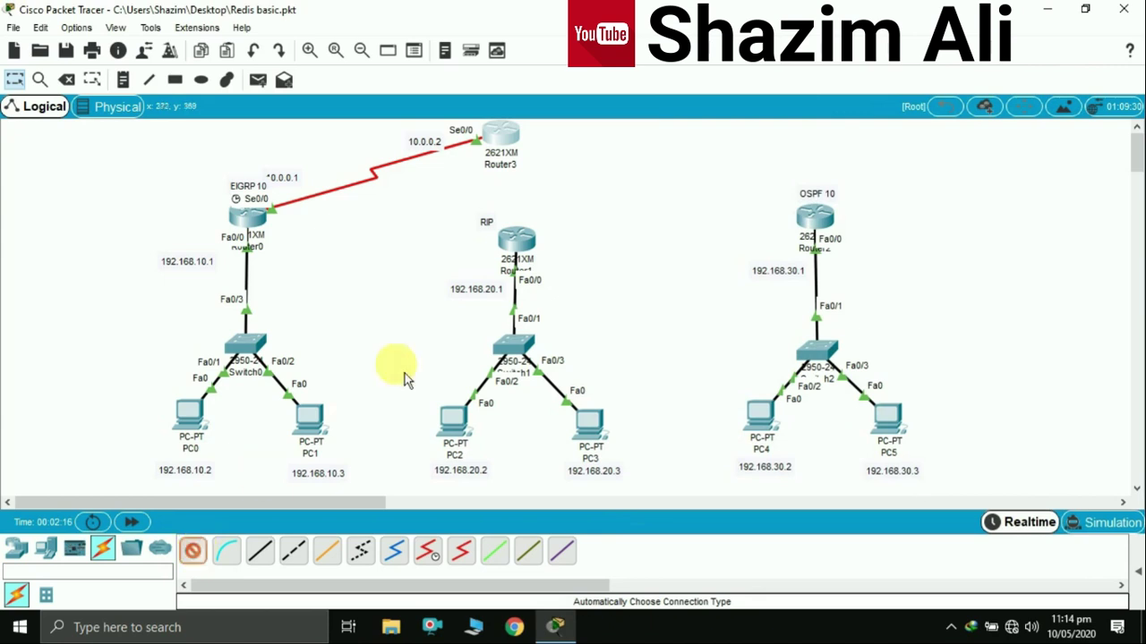
click(519, 242)
click(501, 134)
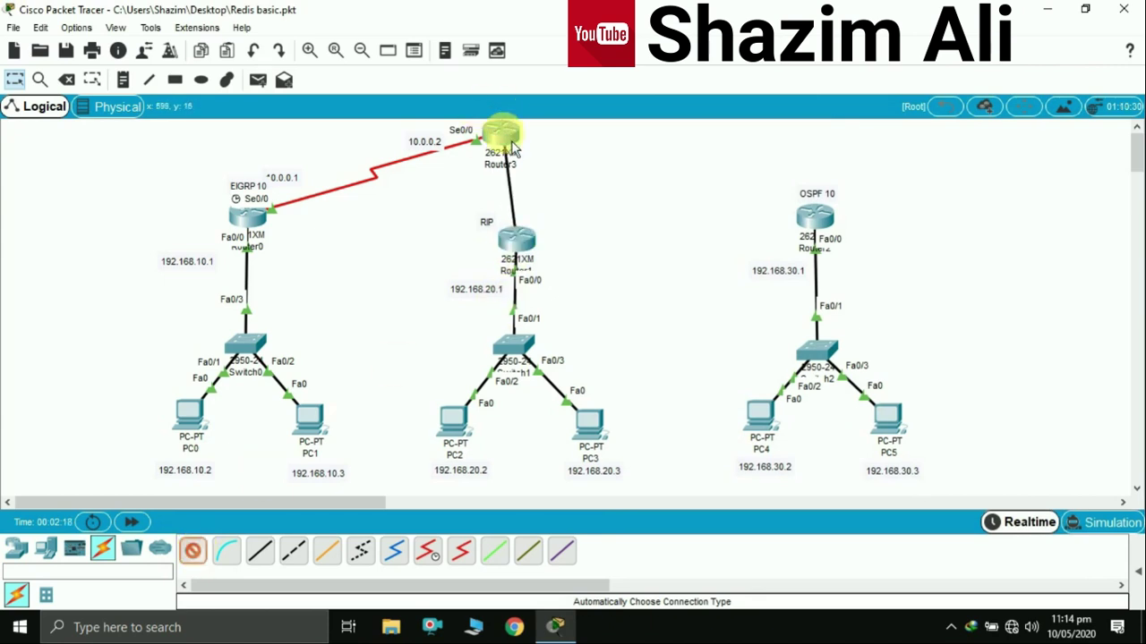
Label the Router1–Router3 serial link with notes 11.0.0.1 beside Router1 and 11.0.0.2 beside Router3.
click(123, 80)
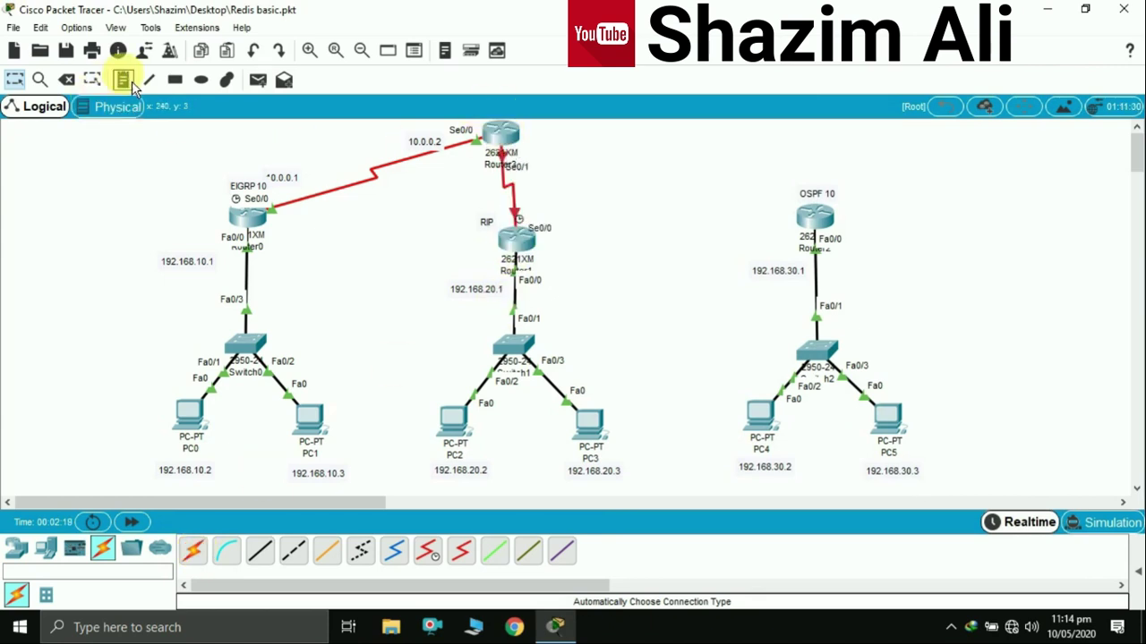
click(539, 215)
text(11.0.0.1)
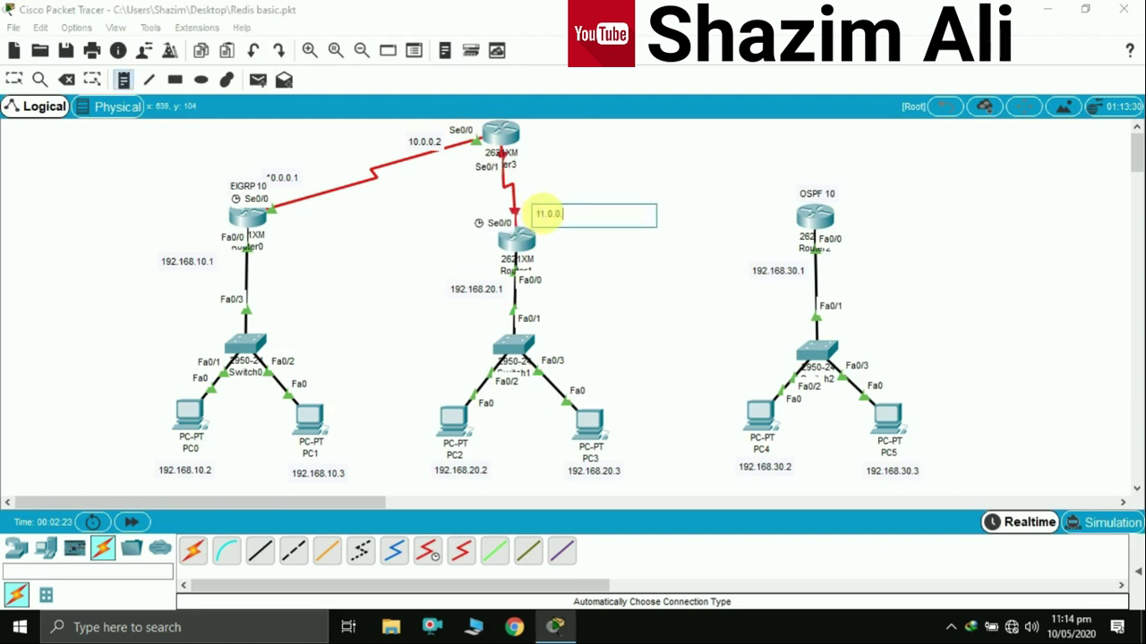
click(128, 89)
click(539, 164)
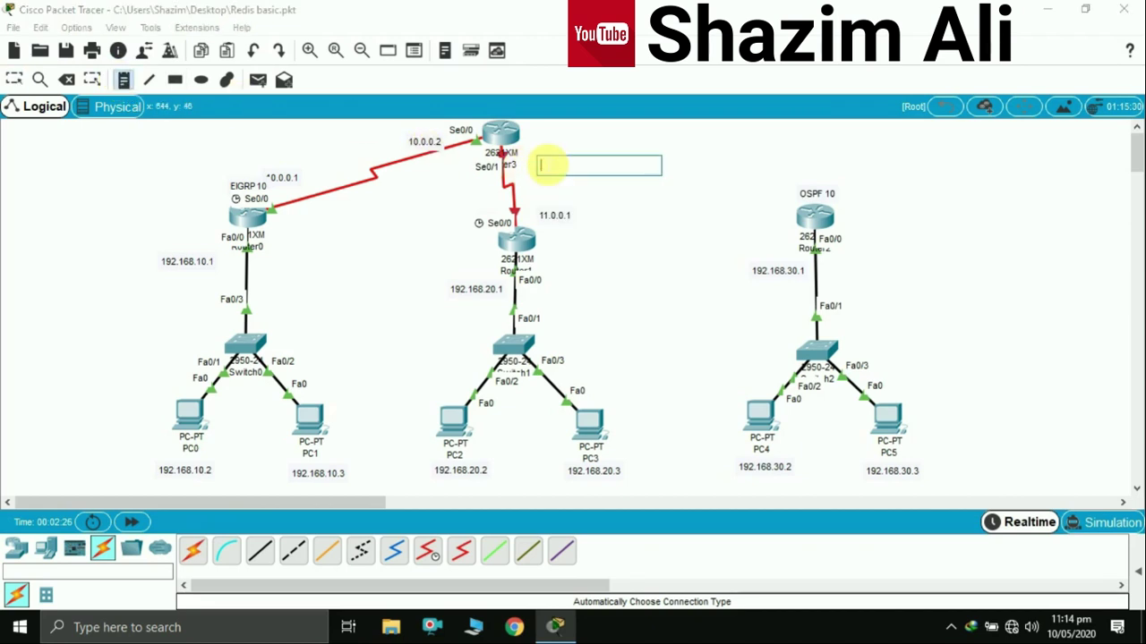
text(11.0.0.2)
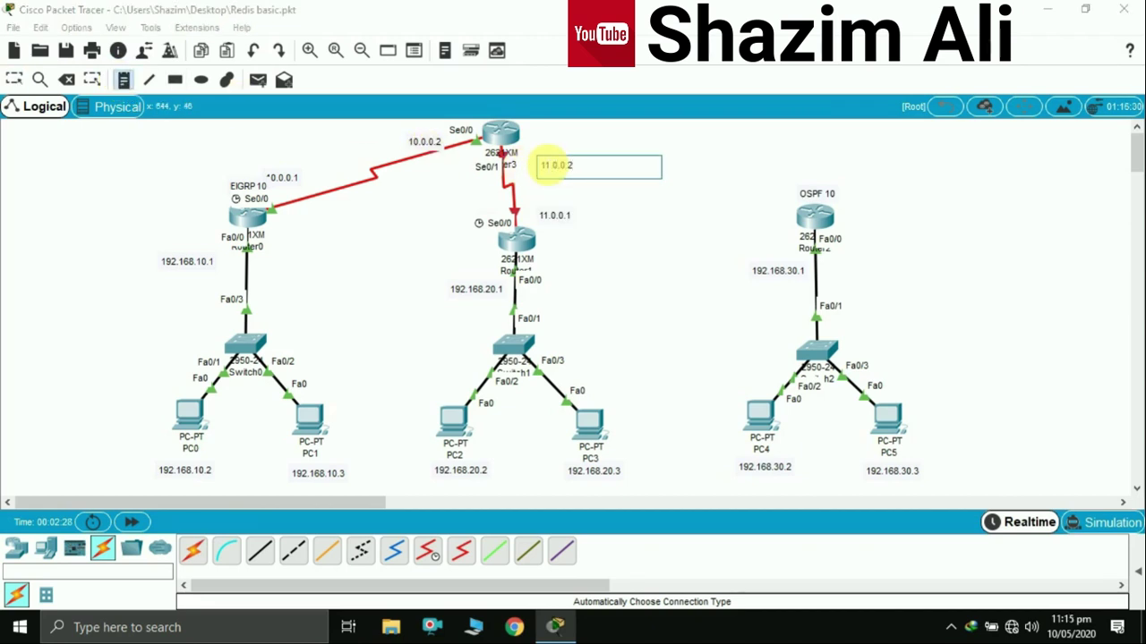
key(Escape)
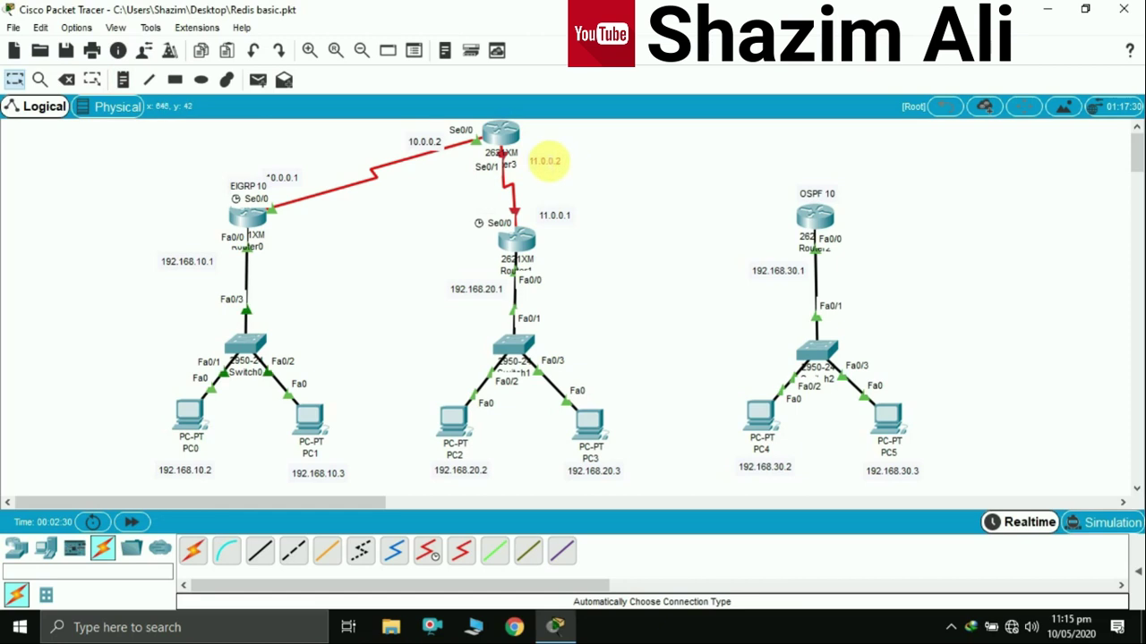
Open the command line of Router1, the RIP router, and enter global configuration mode.
click(517, 242)
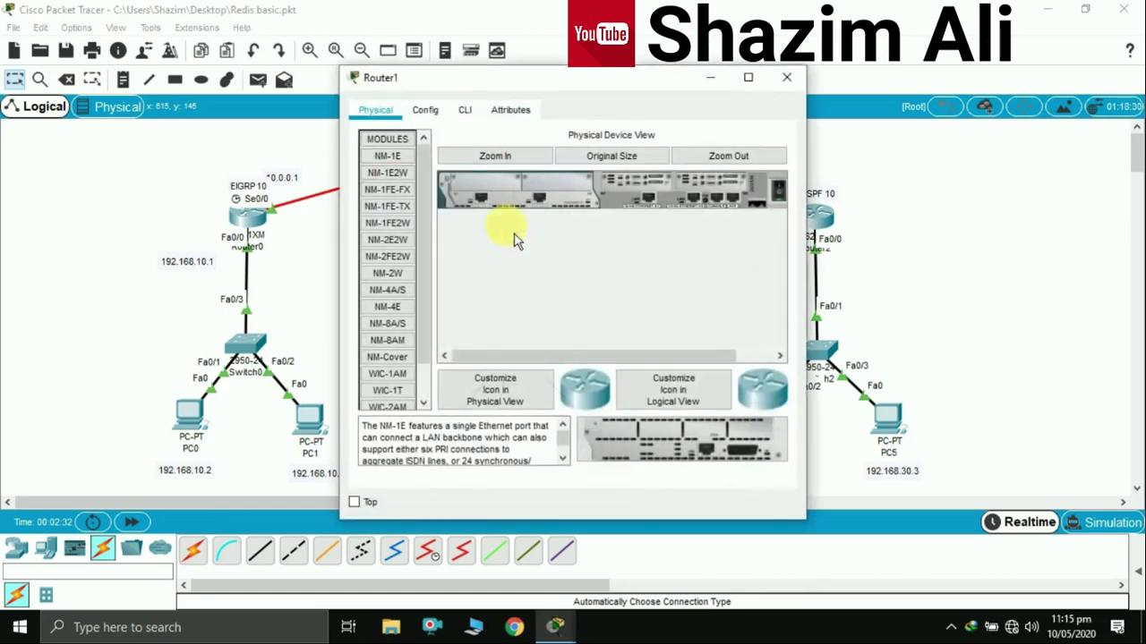
click(469, 113)
drag(502, 93, 771, 107)
key(Return)
text(en)
key(Tab)
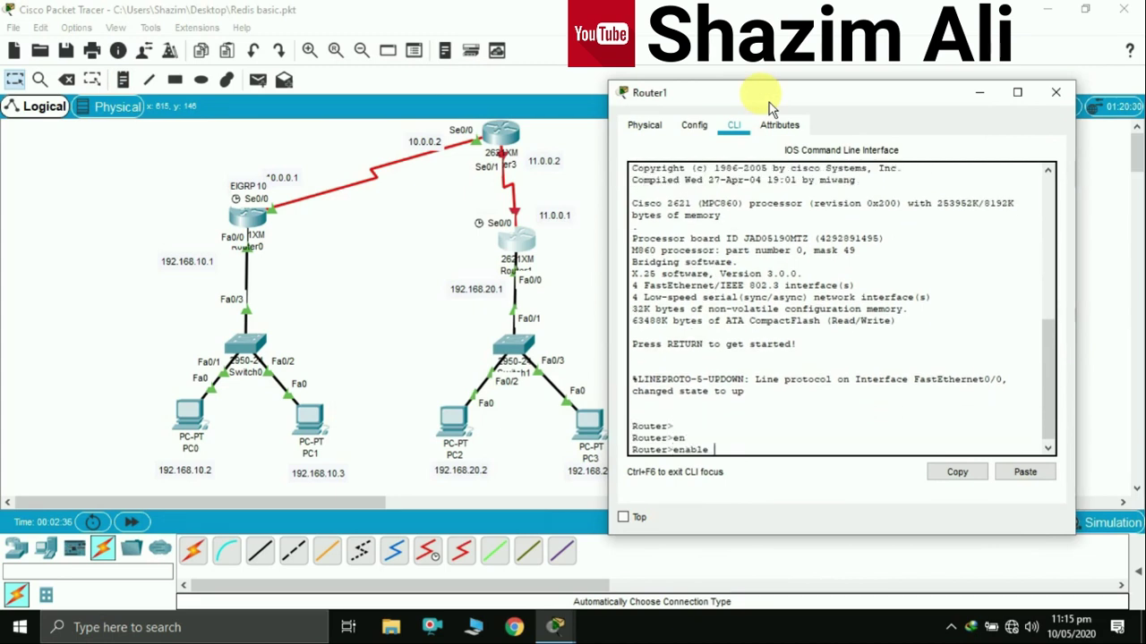
key(Return)
text(conf t)
key(Return)
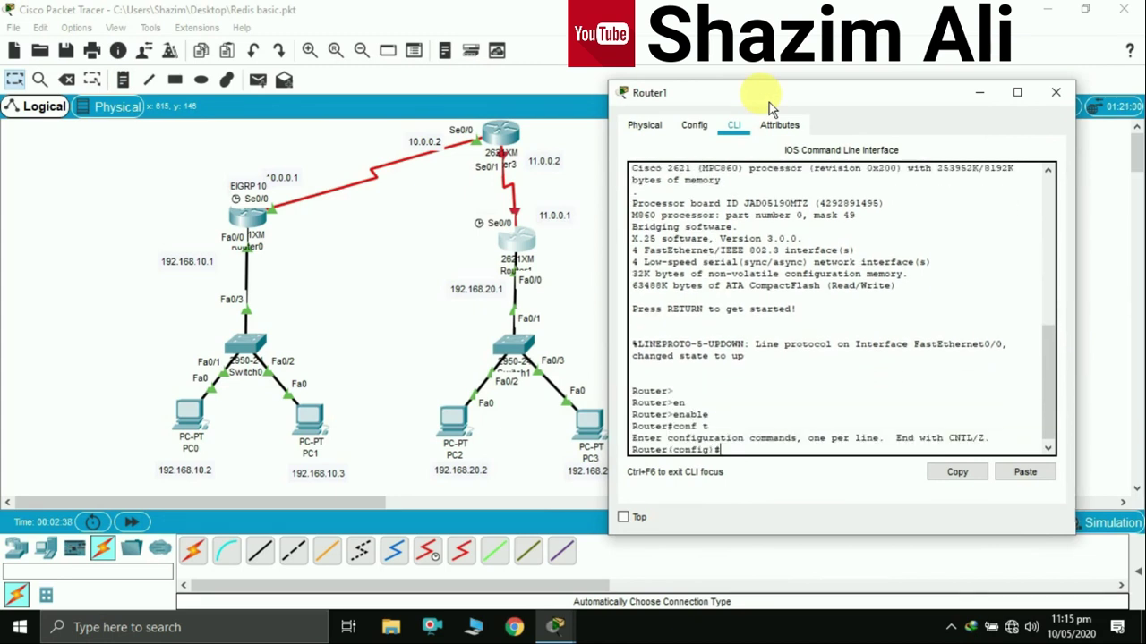
Assign 11.0.0.1 255.0.0.0 to interface serial 0/0 of Router1.
text(int se)
key(Tab)
text(0/0)
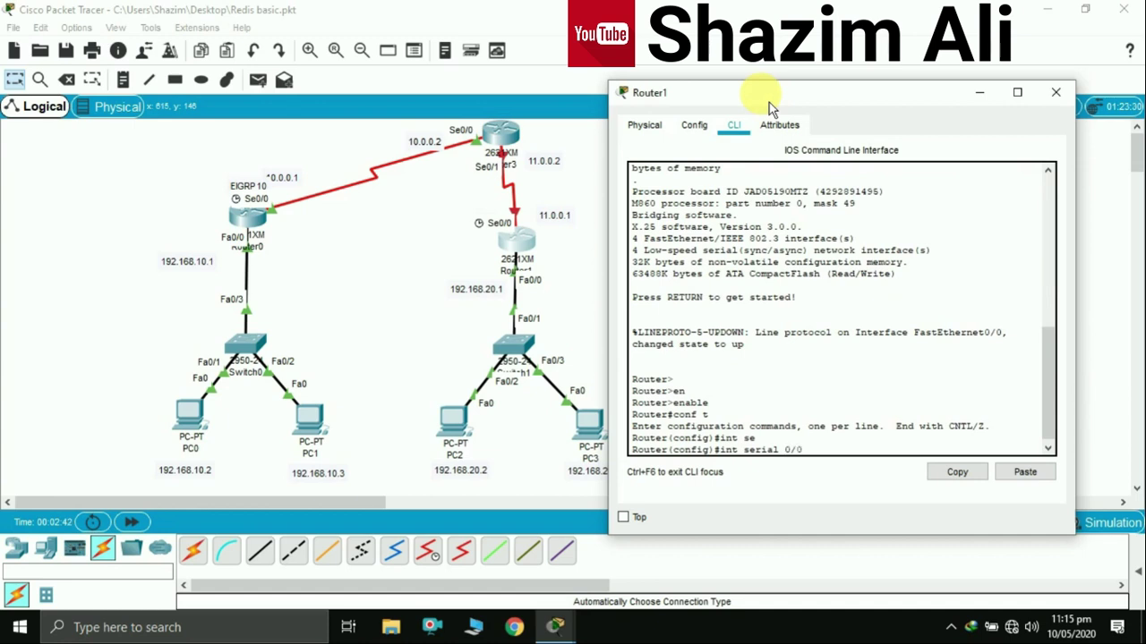
key(Return)
text(ip add)
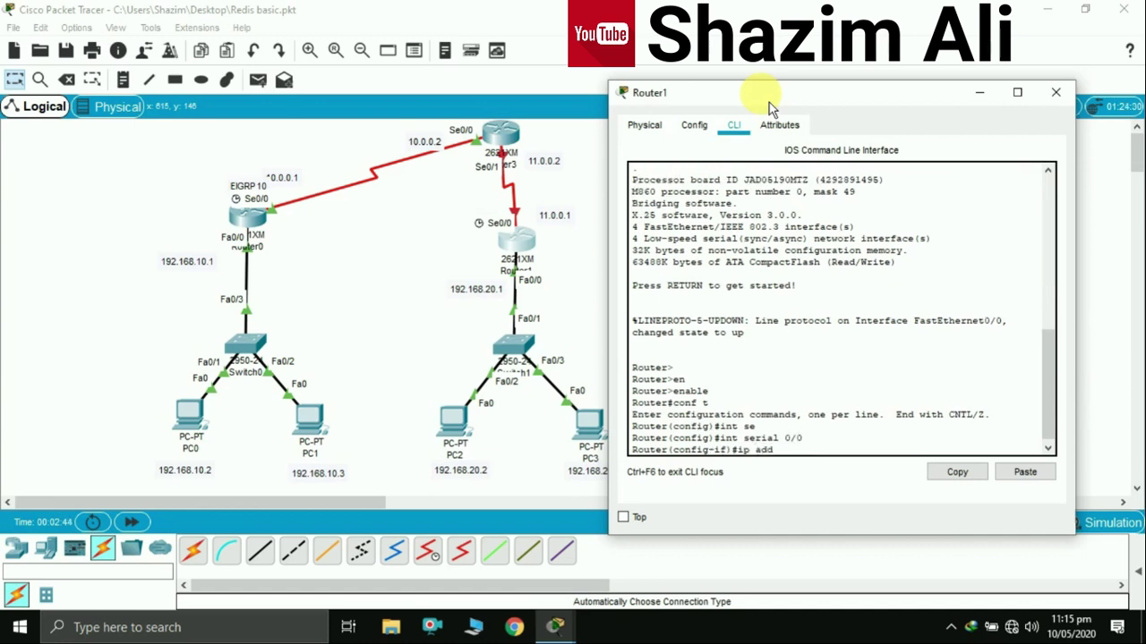
key(Tab)
text(11.0.0.1)
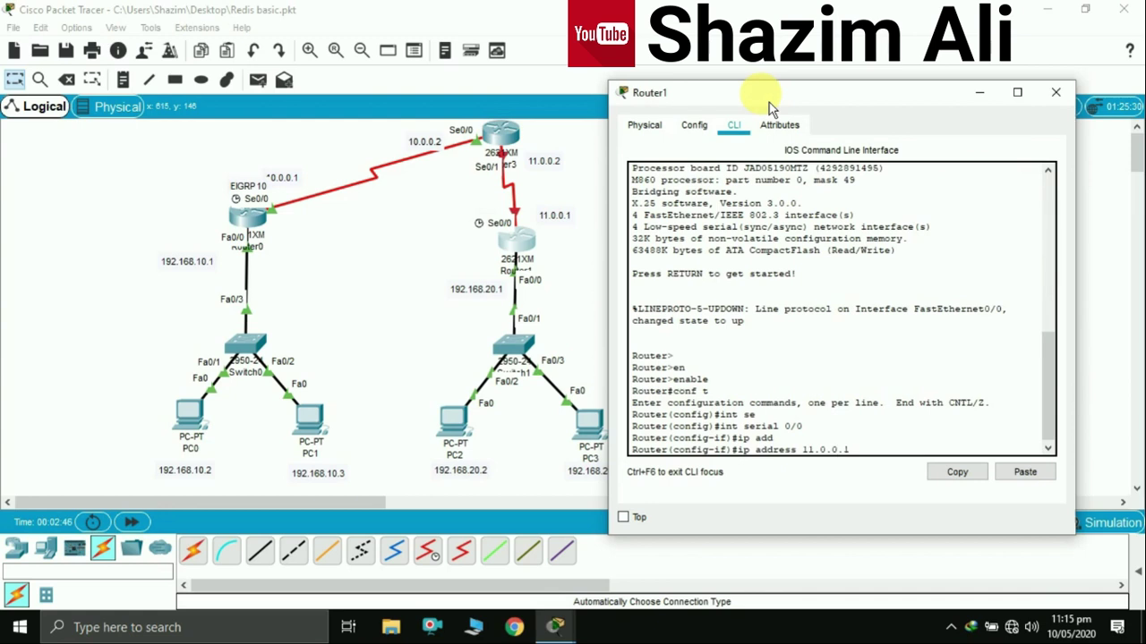
text( 255.0.0.0)
key(Return)
Enable Router1's serial 0/0 with no shutdown, set its bandwidth to 64 and leave interface configuration.
text(no shu)
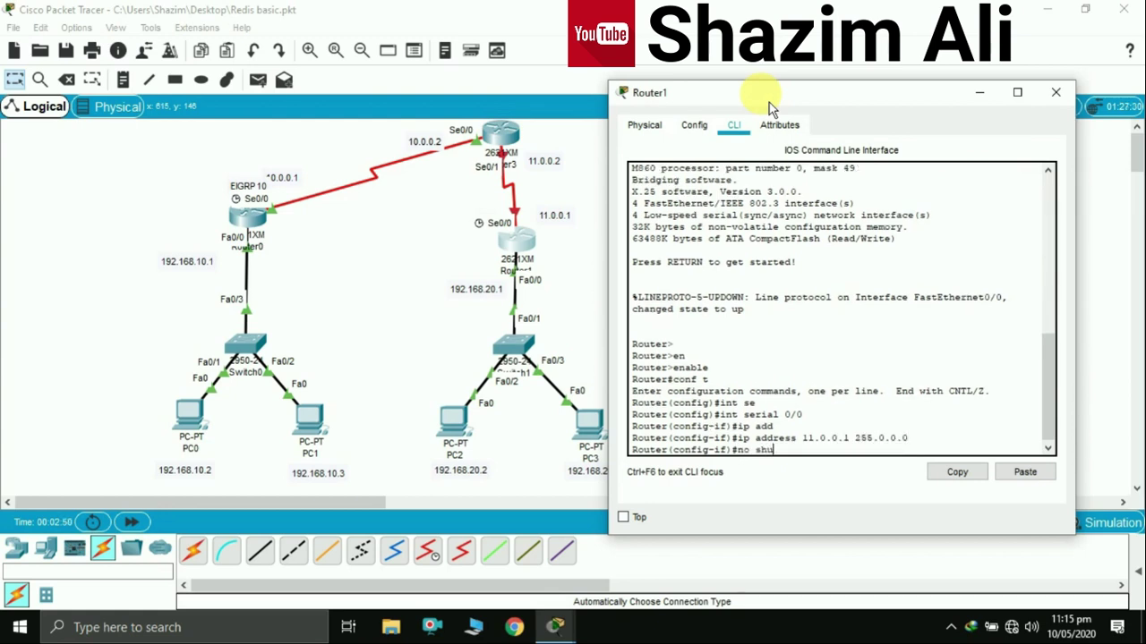
key(Tab)
key(Return)
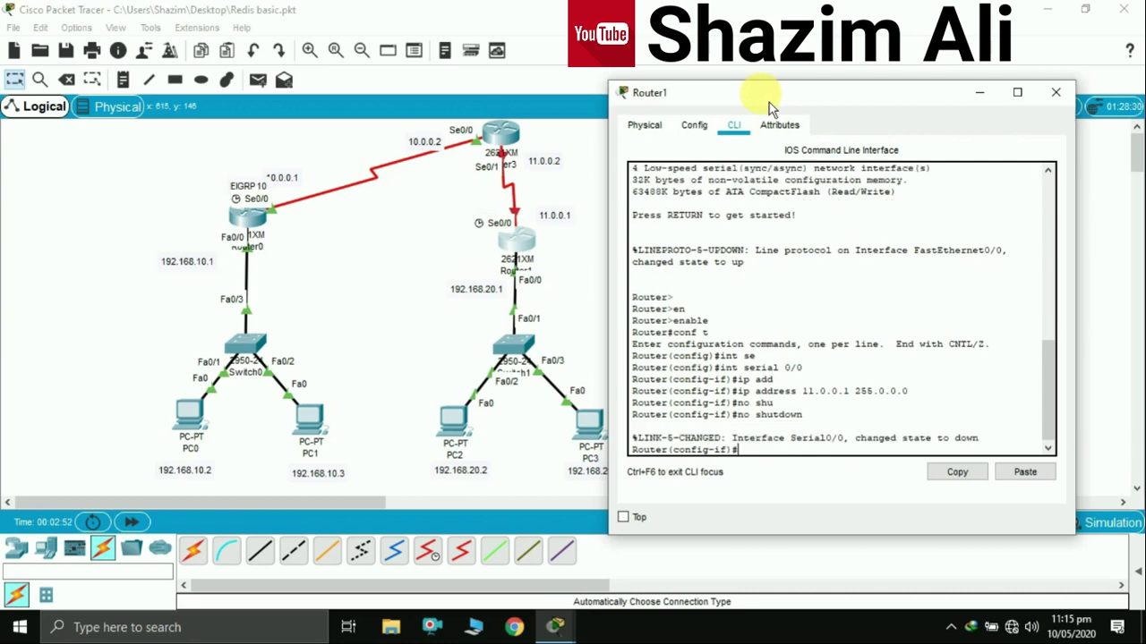
text(ba)
text(n)
key(Tab)
text(64)
key(Return)
text(exit)
key(Return)
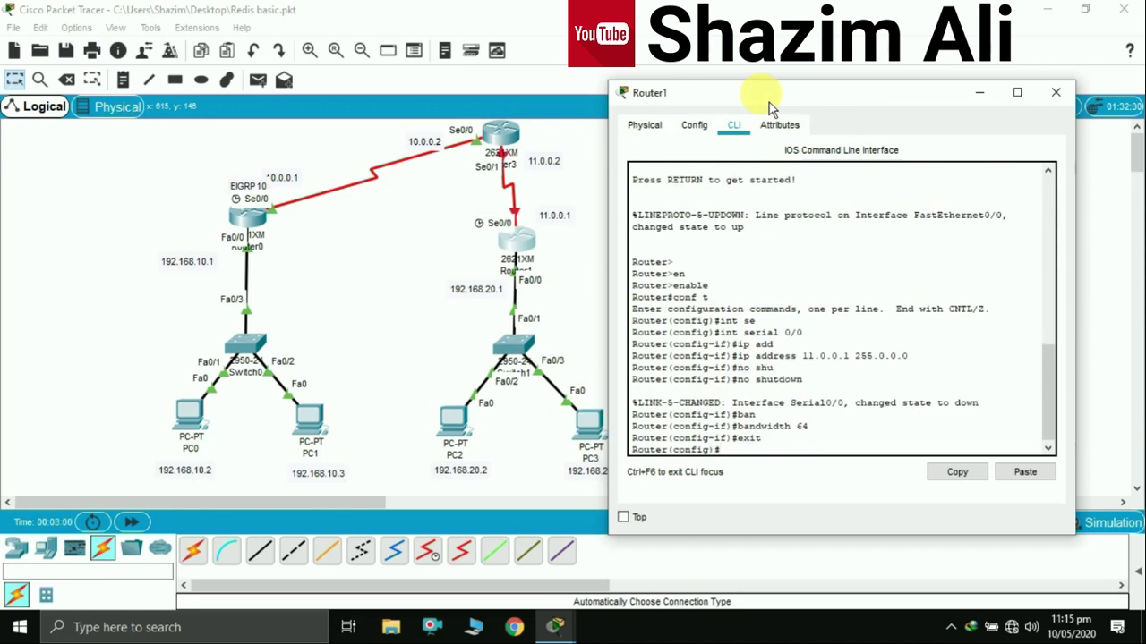
Advertise network 11.0.0.0 under router rip on Router1, return to privileged mode and close its window.
text(router ri)
key(Tab)
key(Return)
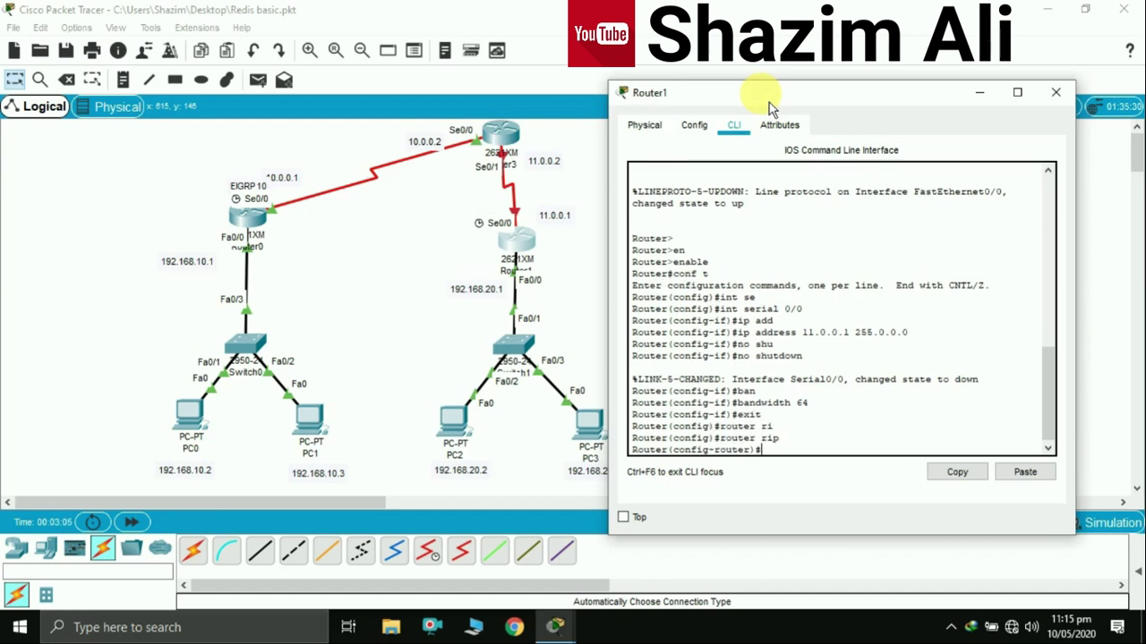
text(net)
key(Tab)
text(1)
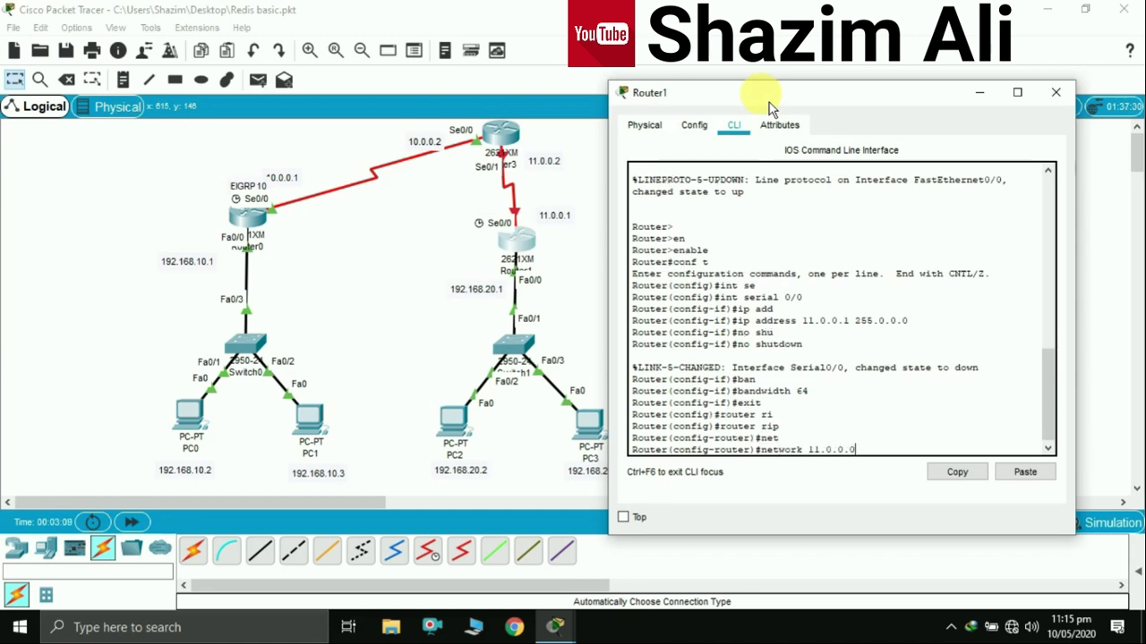
key(Return)
key(ctrl+z)
key(Return)
key(Return)
key(Return)
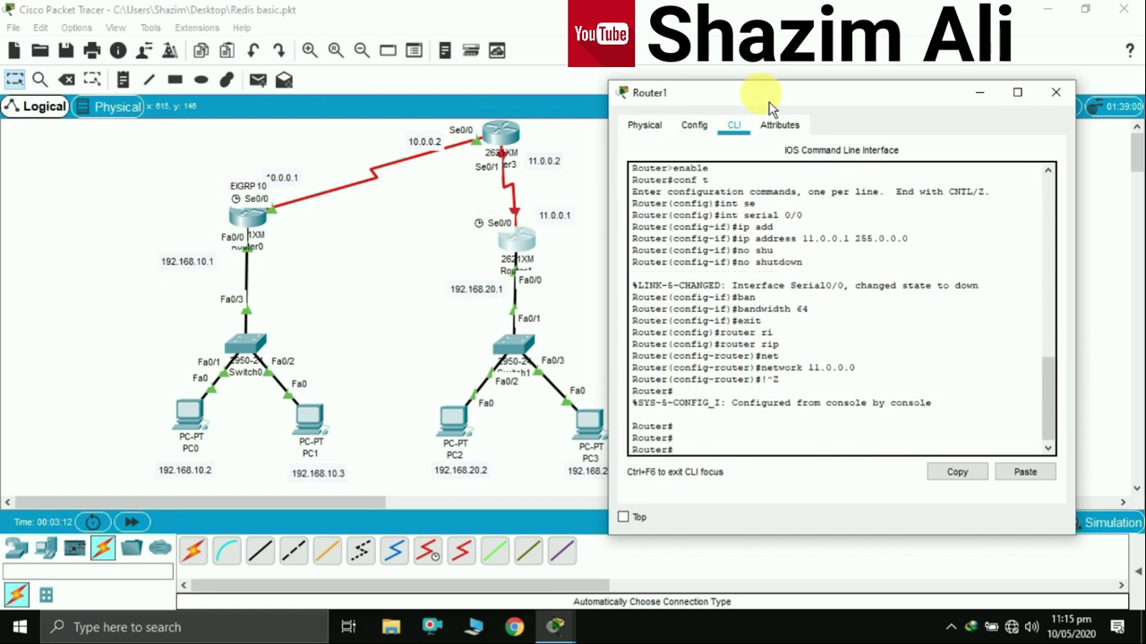
click(1055, 92)
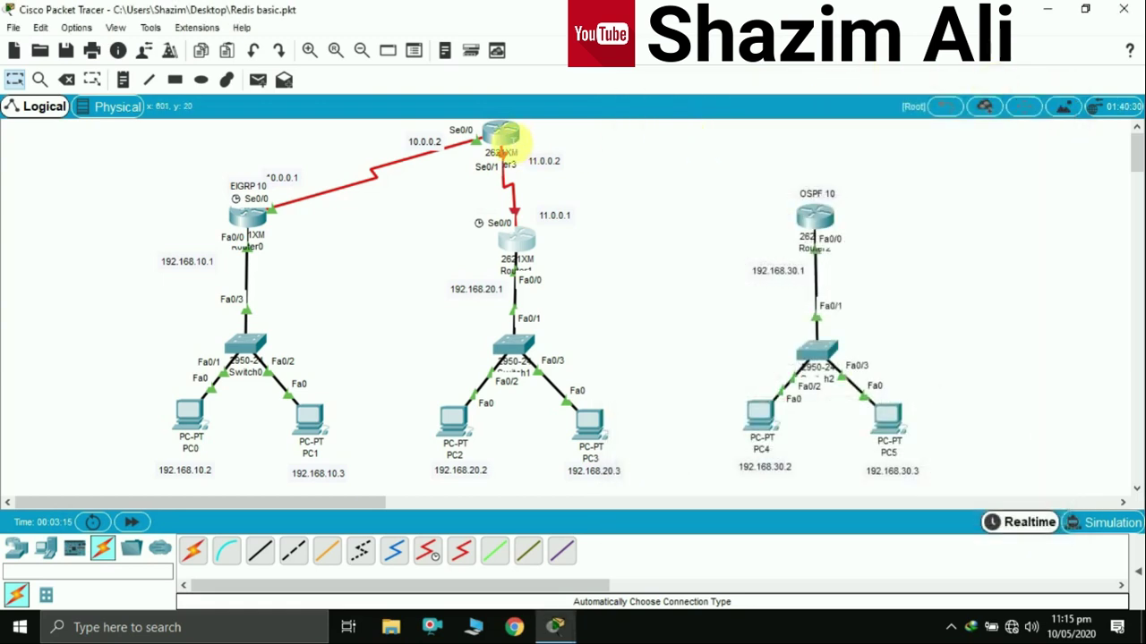
Assign 11.0.0.2 255.0.0.0 to interface serial 0/1 of Router3.
click(508, 139)
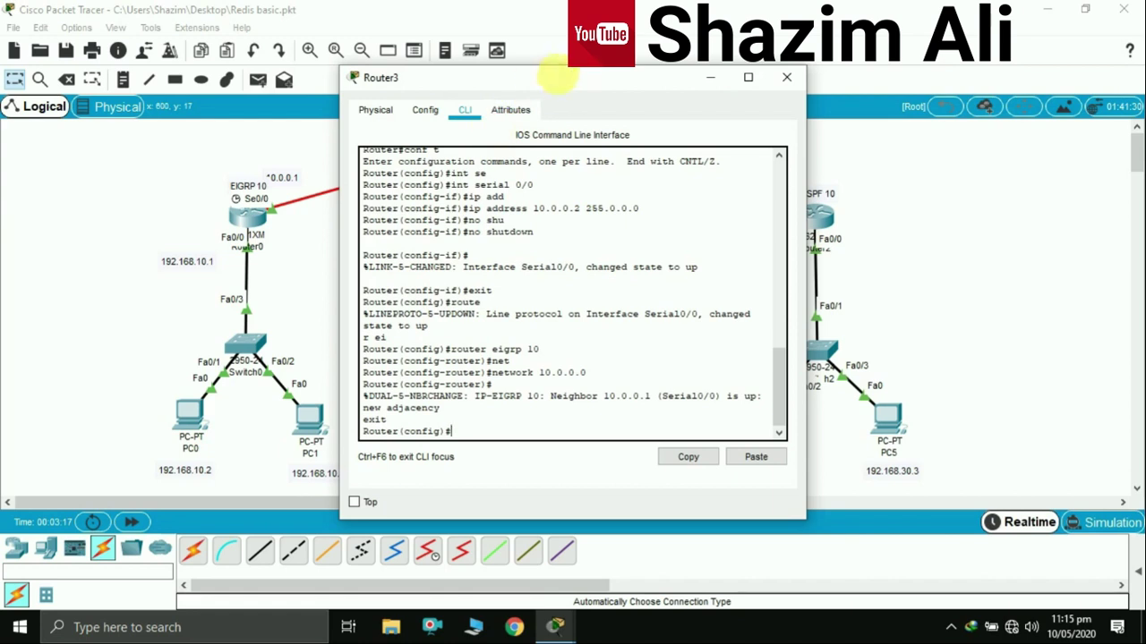
drag(551, 91, 838, 91)
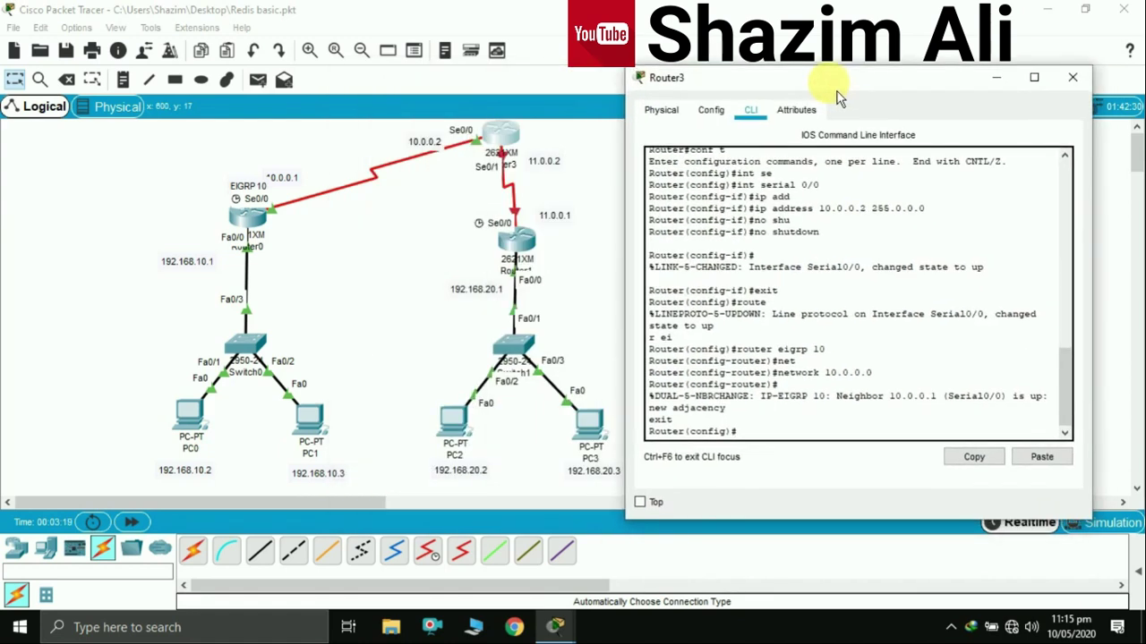
text(int se)
key(Tab)
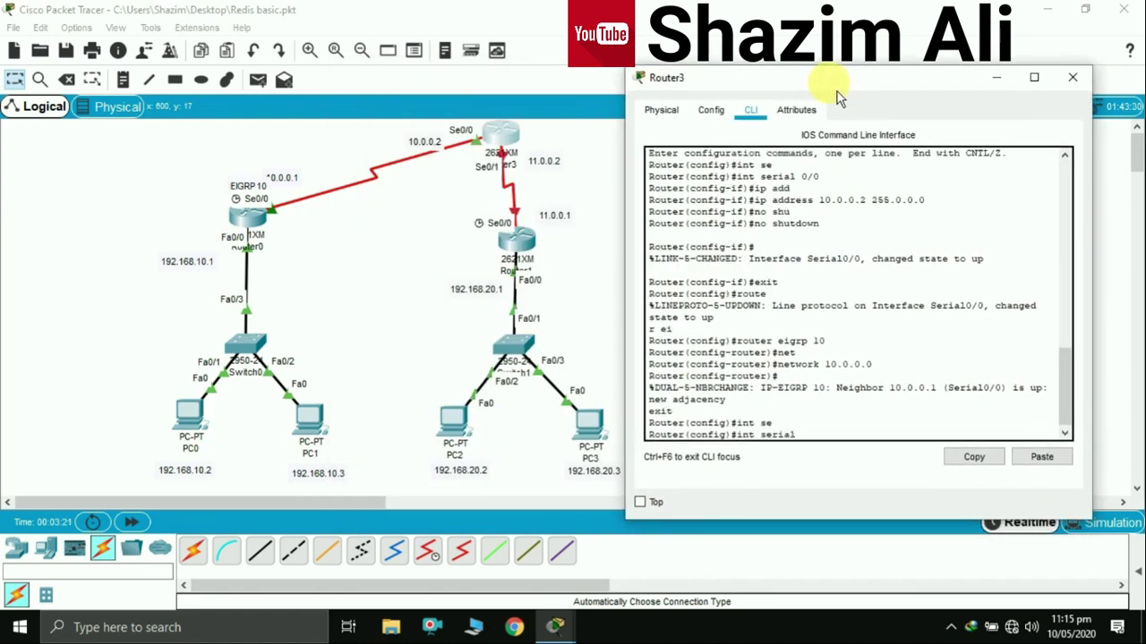
text(0/1)
key(Return)
text(ip add)
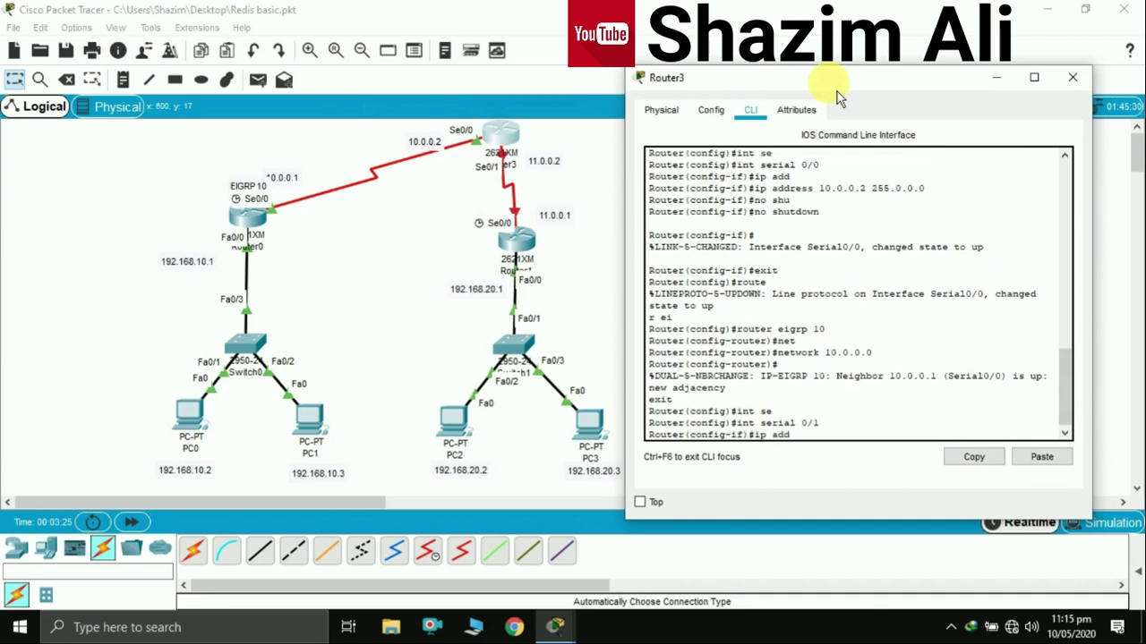
key(Tab)
text(11.0.0.2 255)
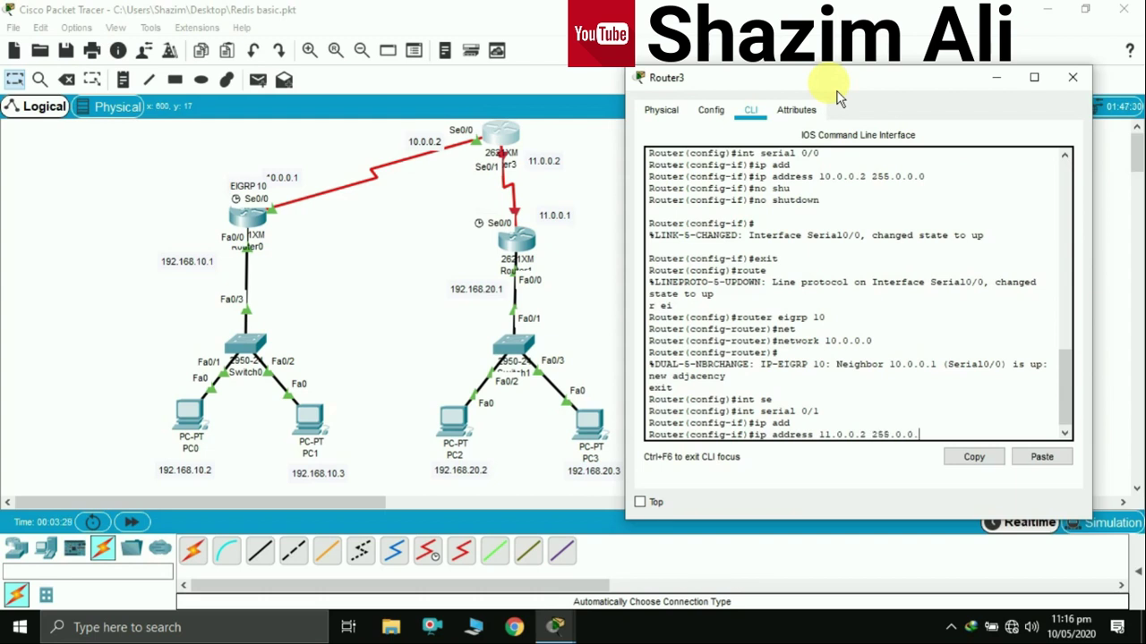
text(.0.0.0)
key(Return)
Enable interface serial 0/1 on Router3 with no shutdown and leave interface configuration.
text(no shu)
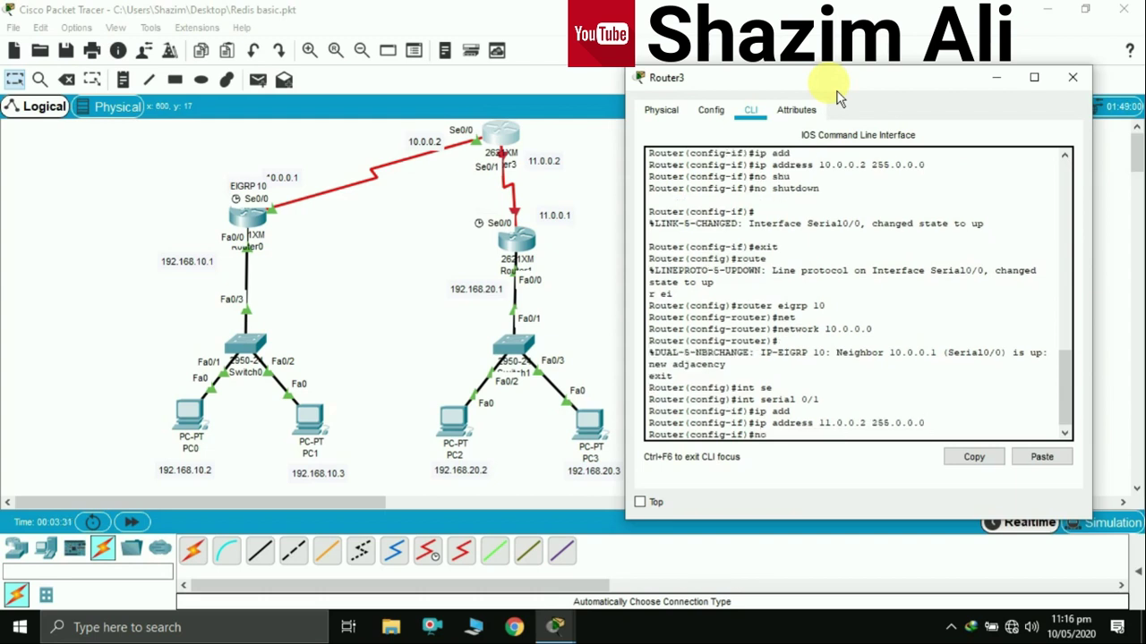
key(Tab)
key(Return)
key(Return)
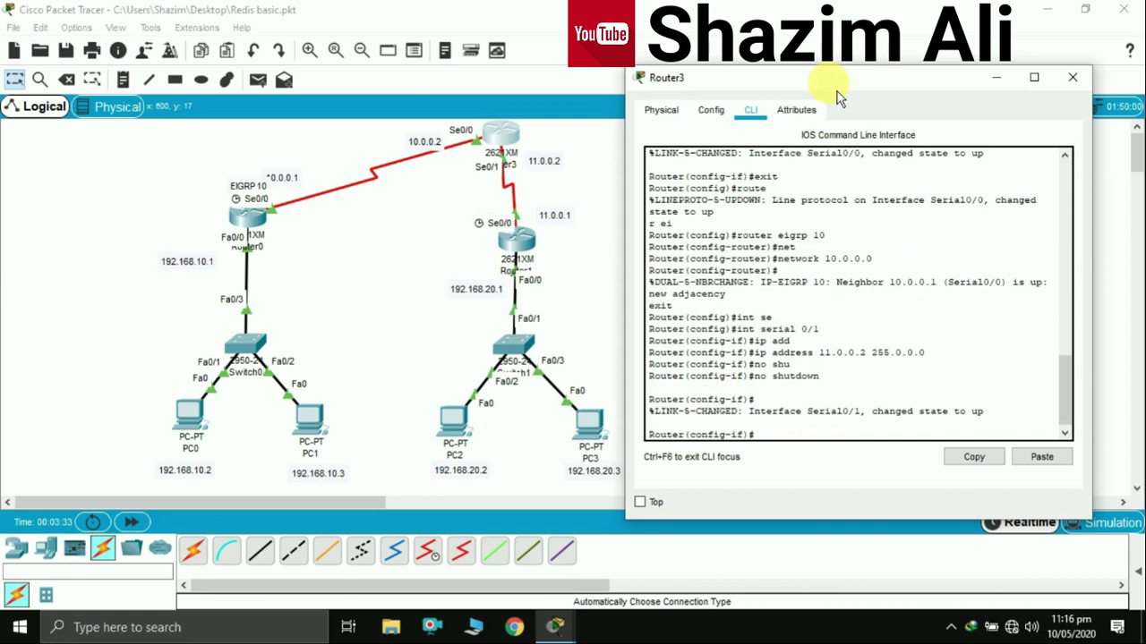
text(exit)
key(Return)
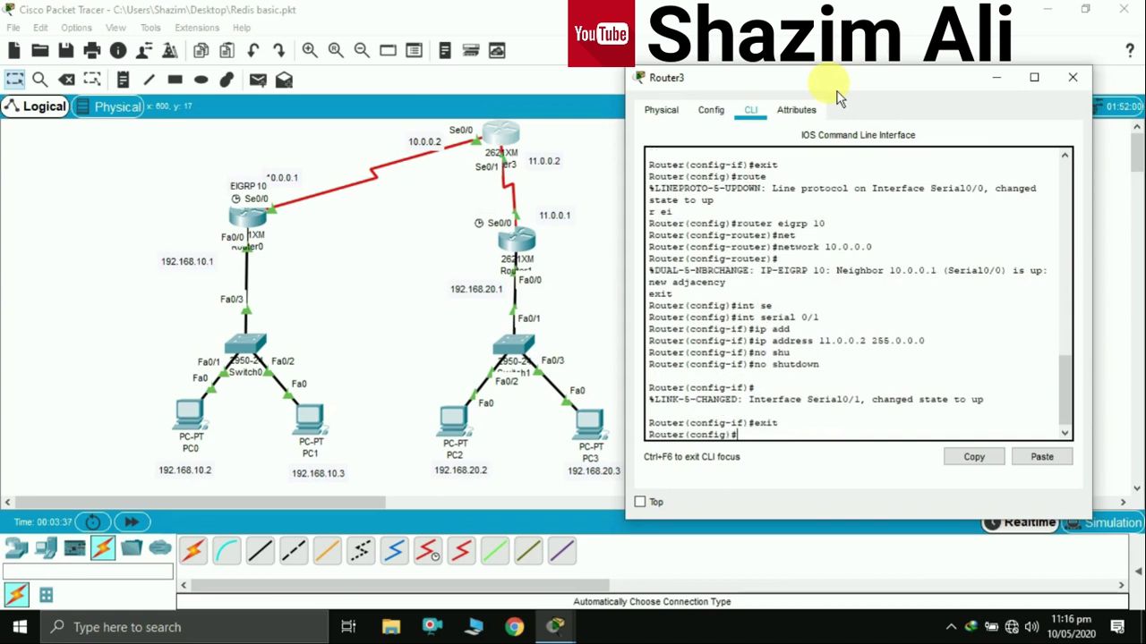
Advertise network 11.0.0.0 under router rip on Router3, exit router configuration and close its window.
text(router rip)
key(Return)
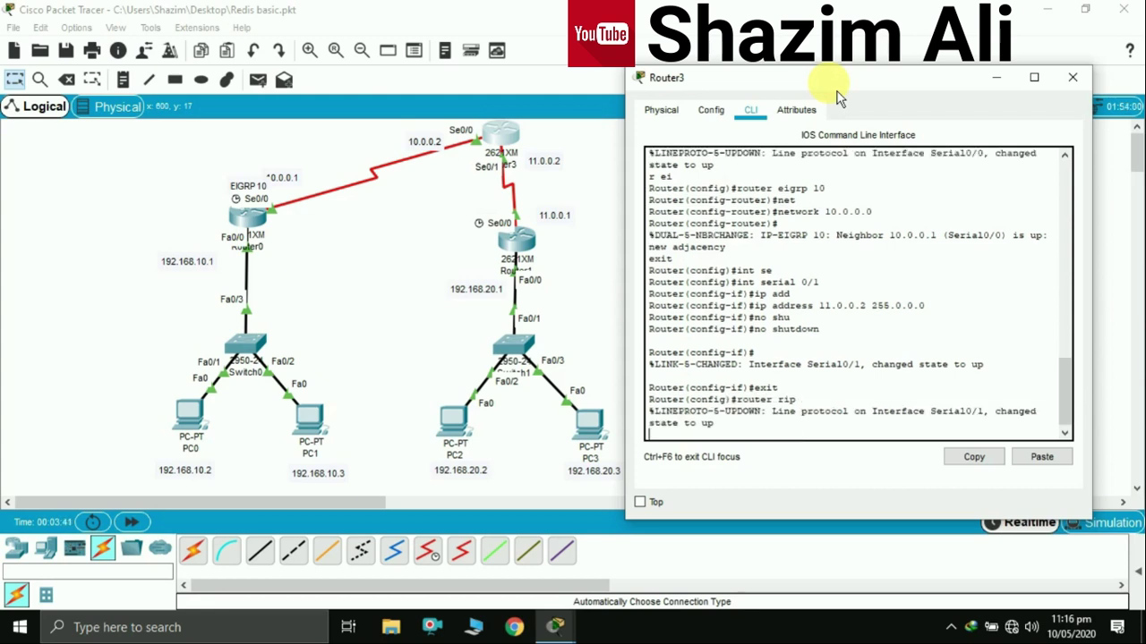
text(net)
key(Tab)
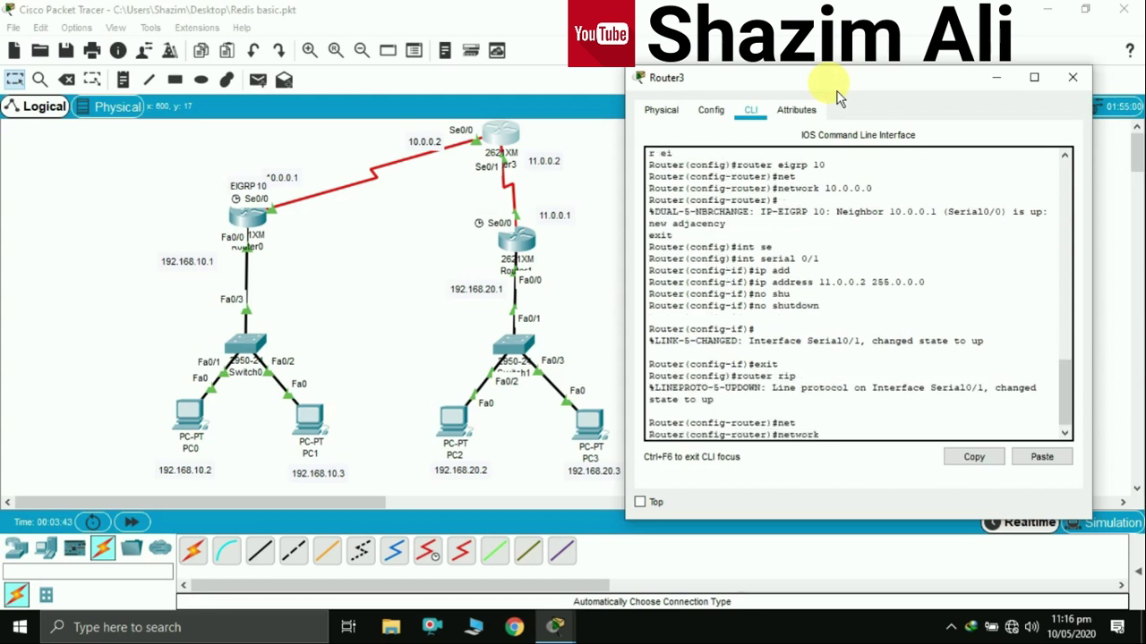
text(11.0.0.0)
key(Return)
text(exi)
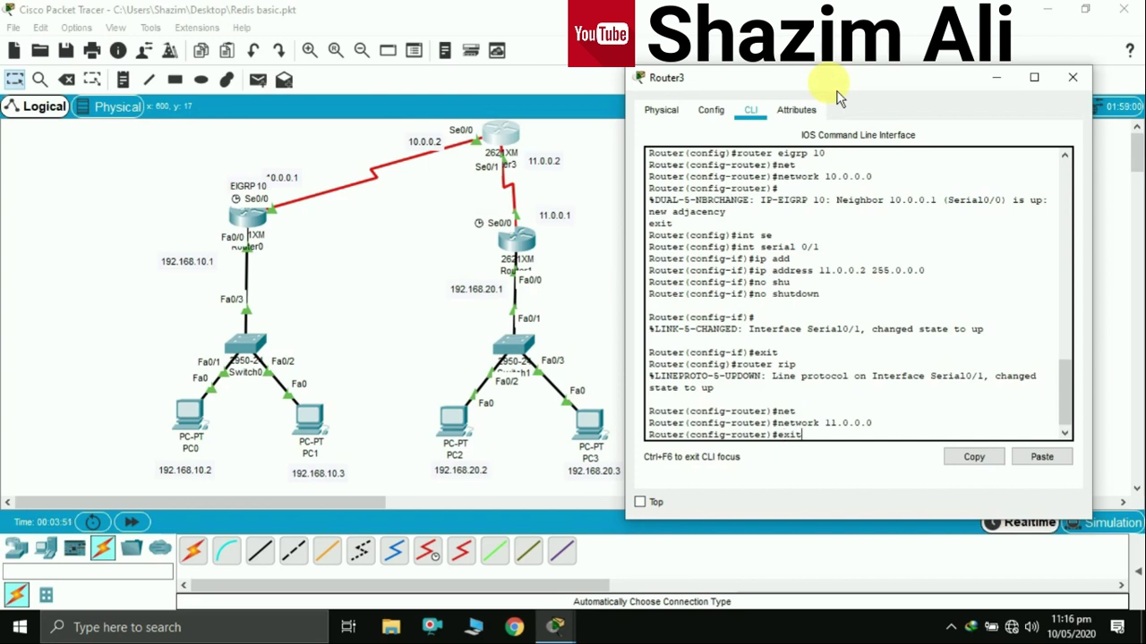
text(t)
key(Return)
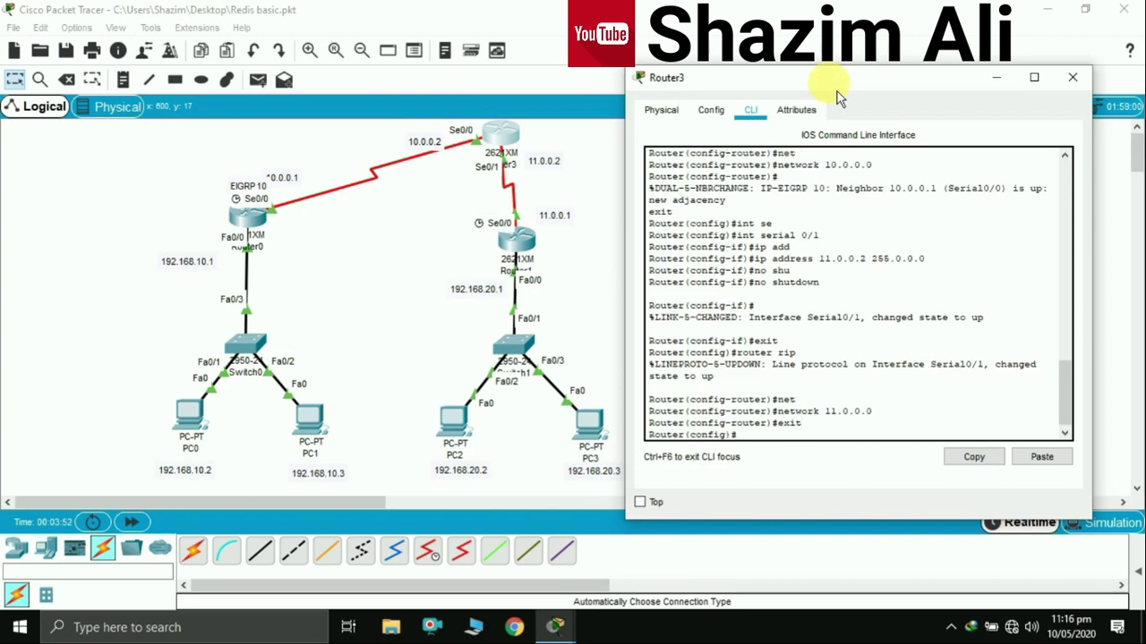
click(1074, 81)
Connect the OSPF router, Router2, to Router3 using an automatically chosen connection type.
click(195, 553)
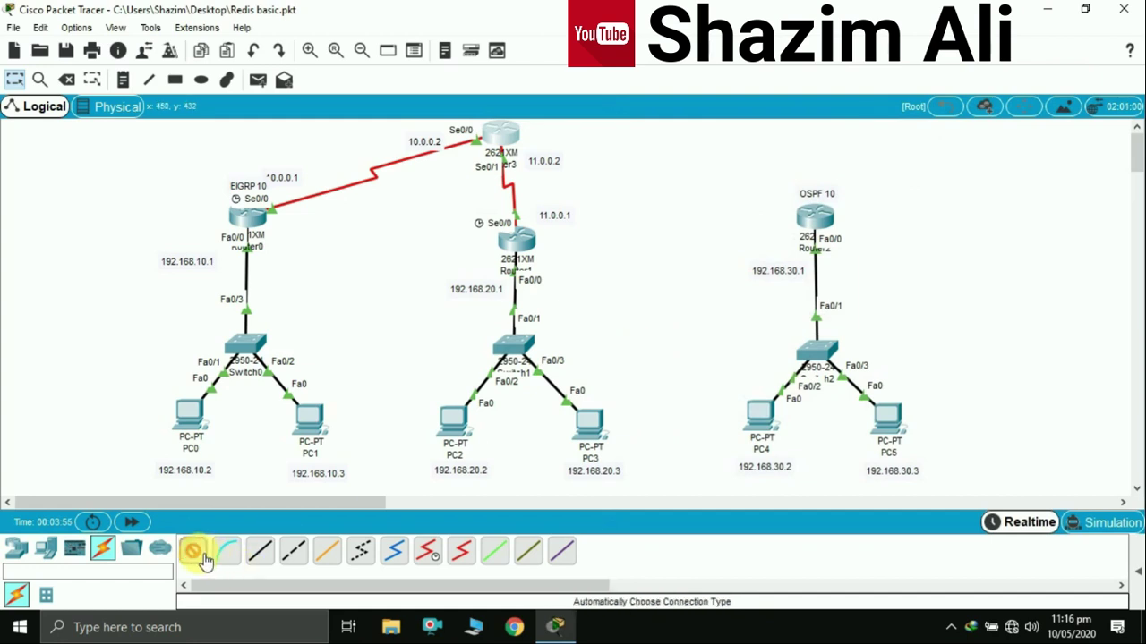
click(828, 235)
click(510, 143)
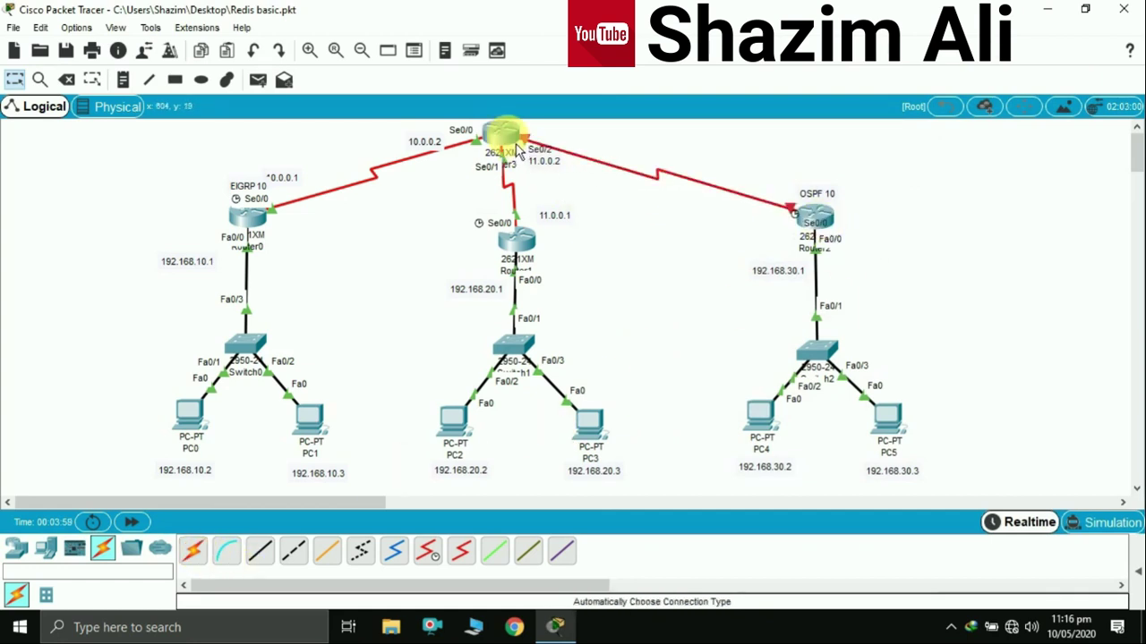
Label the Router2–Router3 serial link with notes 12.0.0.1 near Router2 and 12.0.0.2 near Router3.
click(135, 90)
click(791, 174)
text(12.0.0.1)
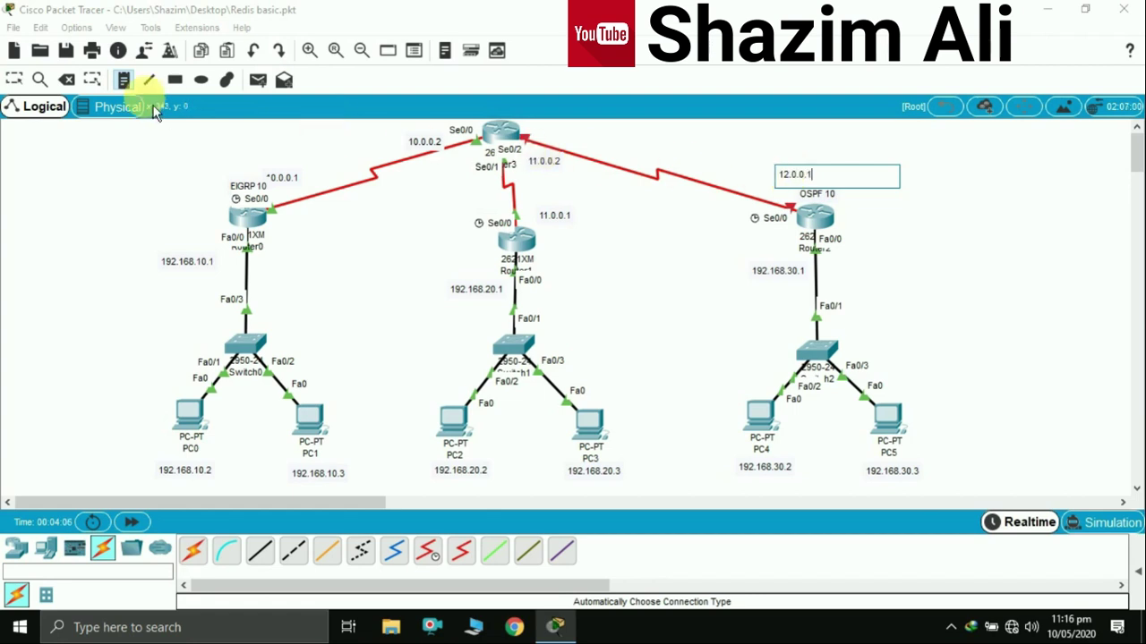
click(122, 80)
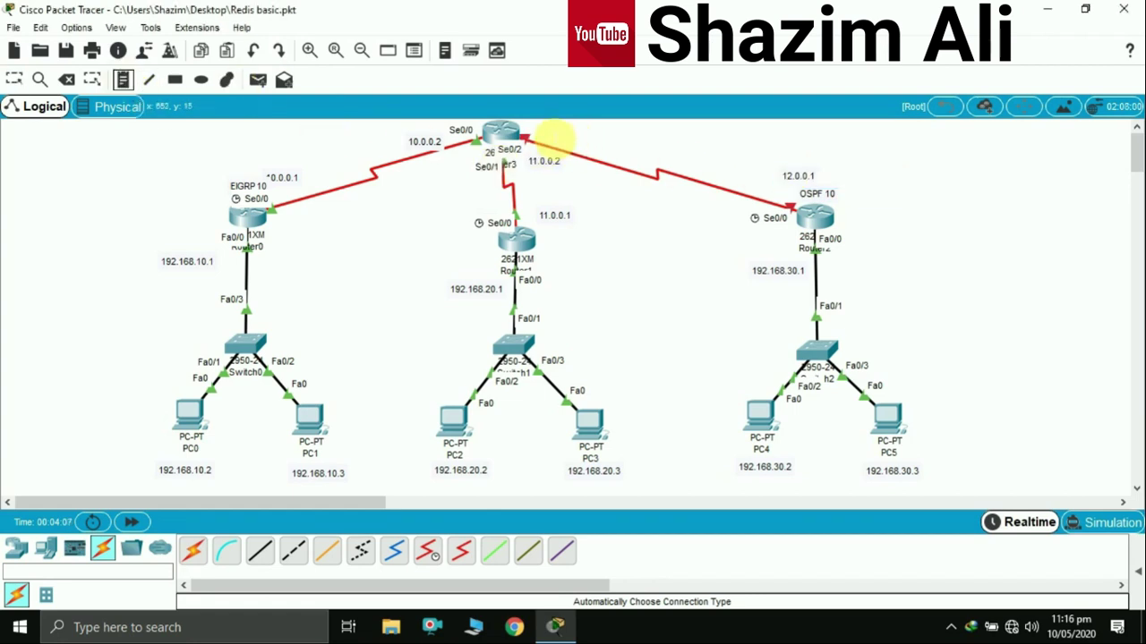
click(553, 136)
text(12.0.0.2)
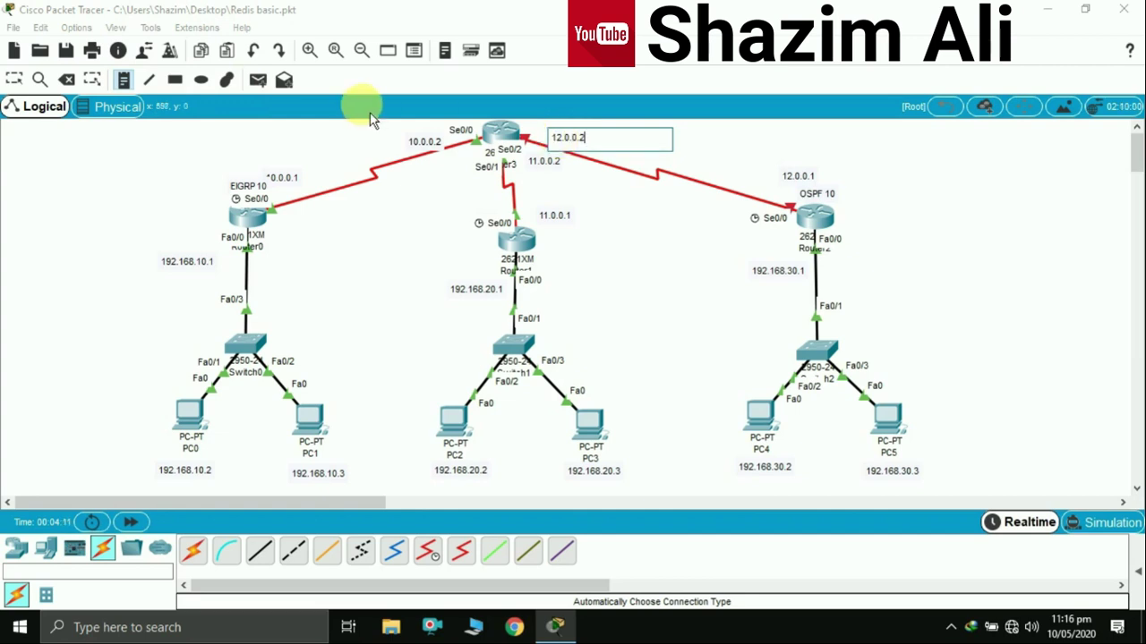
Finish the 12.0.0.2 note, open Router2's command line and enter global configuration mode with enable and conf t.
key(Escape)
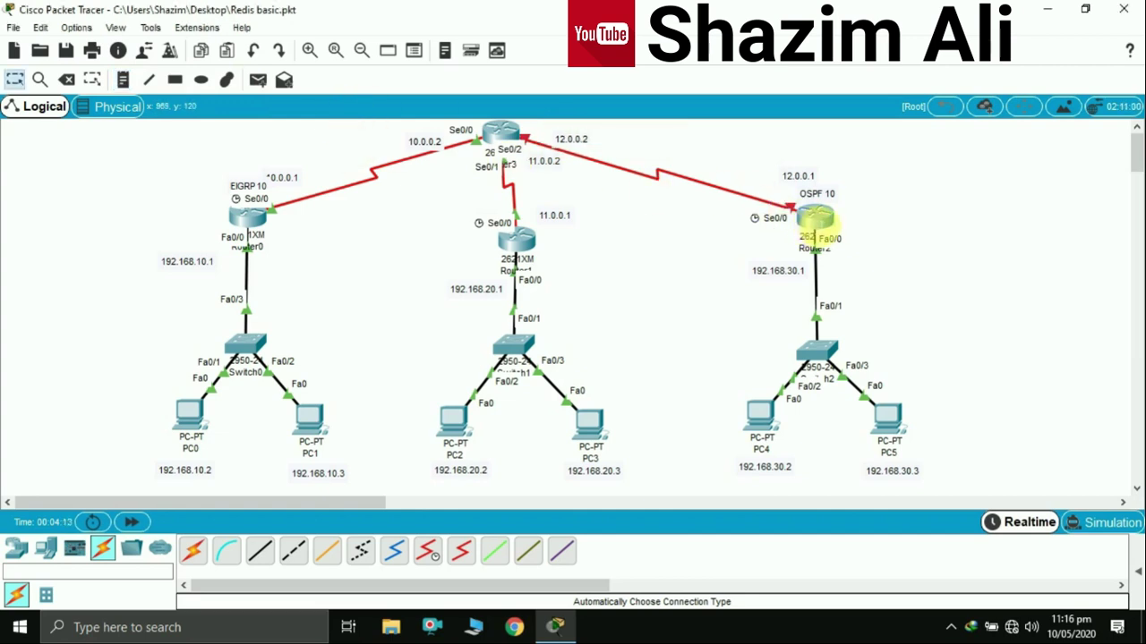
click(816, 218)
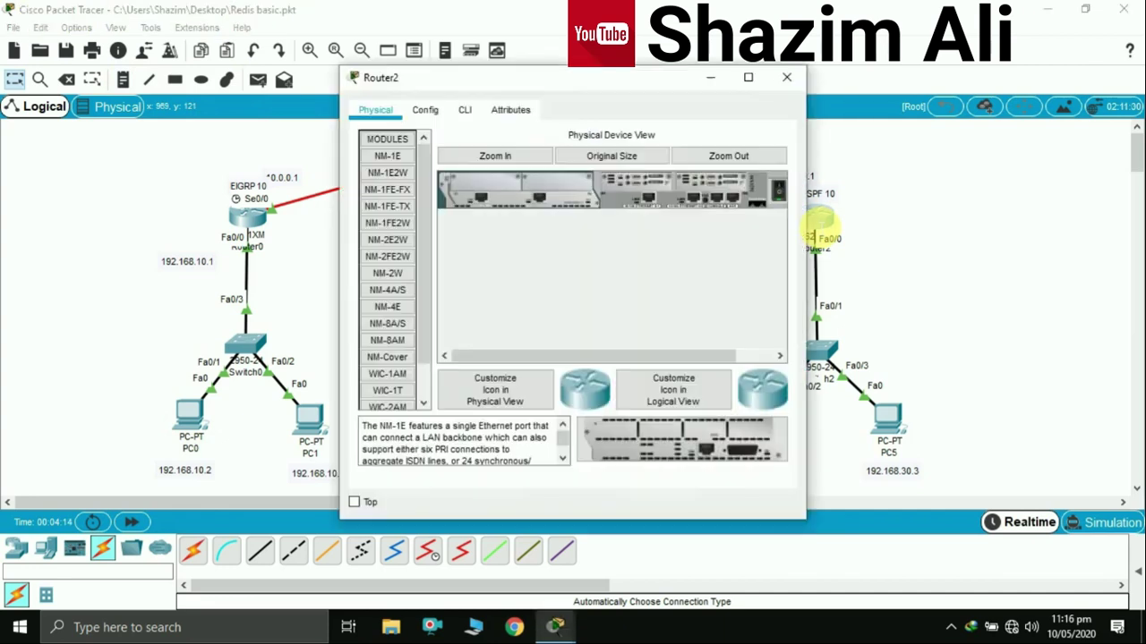
click(477, 117)
drag(602, 83, 483, 81)
key(Return)
key(Return)
key(Return)
text(en)
key(Tab)
key(Return)
text(conf t)
key(Return)
Assign IP address 12.0.0.1 with mask 255.0.0.0 to interface serial 0/0 on Router2.
text(int se)
key(Tab)
text(0)
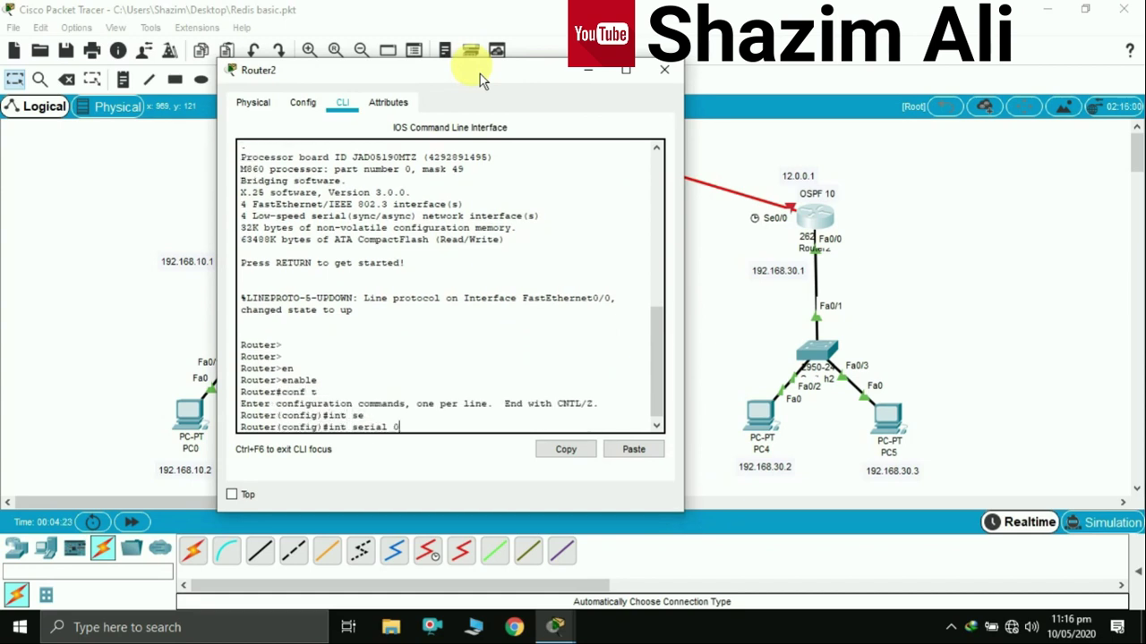
text(/0)
key(Return)
text(ip add)
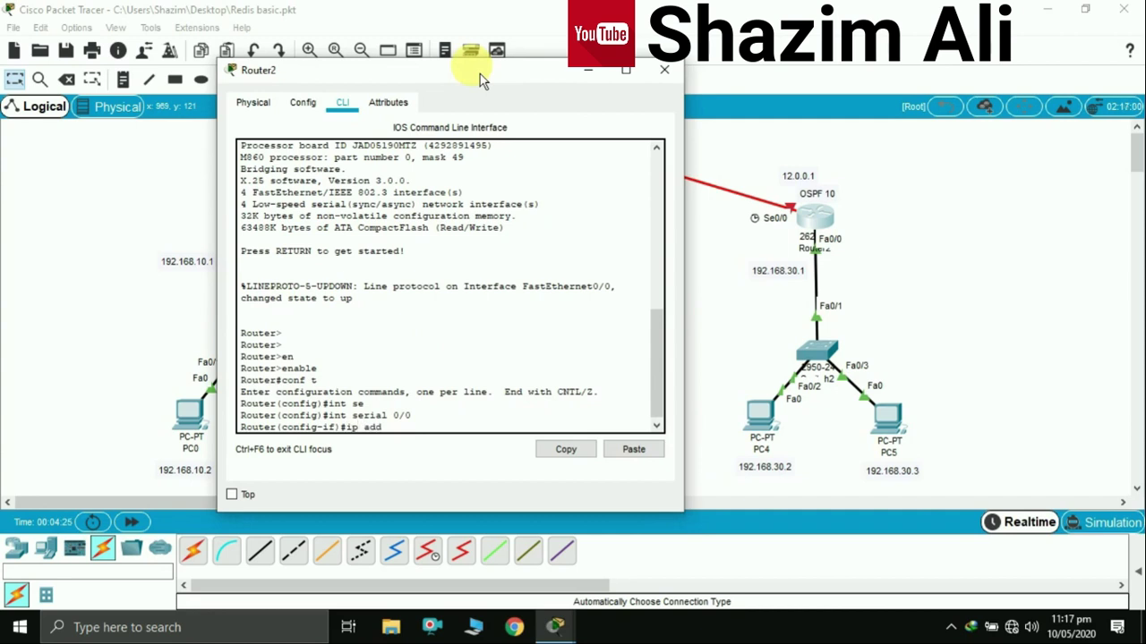
key(Tab)
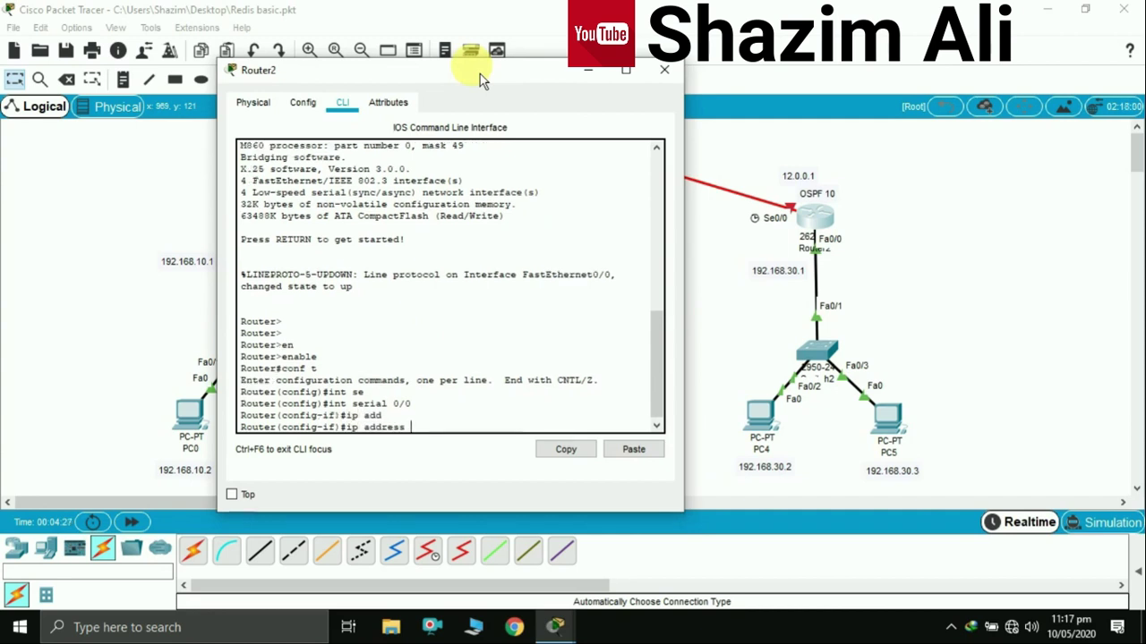
text(12.0.0.1 255.0.0.0)
key(Return)
Enable Router2's serial 0/0 with no shutdown, set its bandwidth to 64 and leave interface configuration.
text(no shu)
key(Tab)
key(Return)
text(ban)
key(Tab)
text(64)
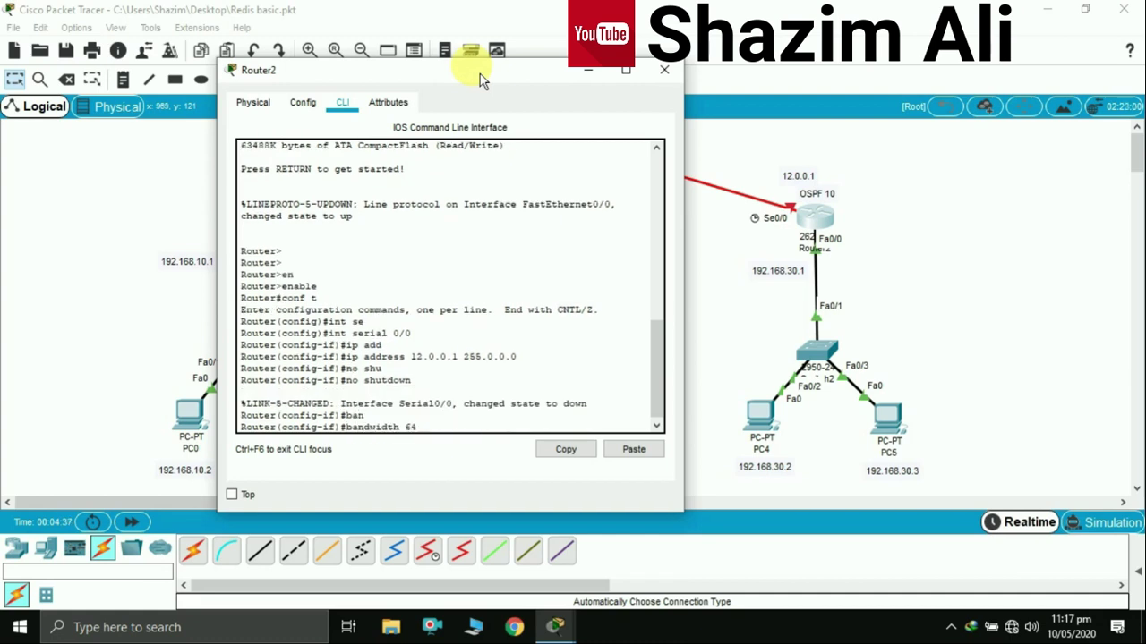
key(Return)
text(exit)
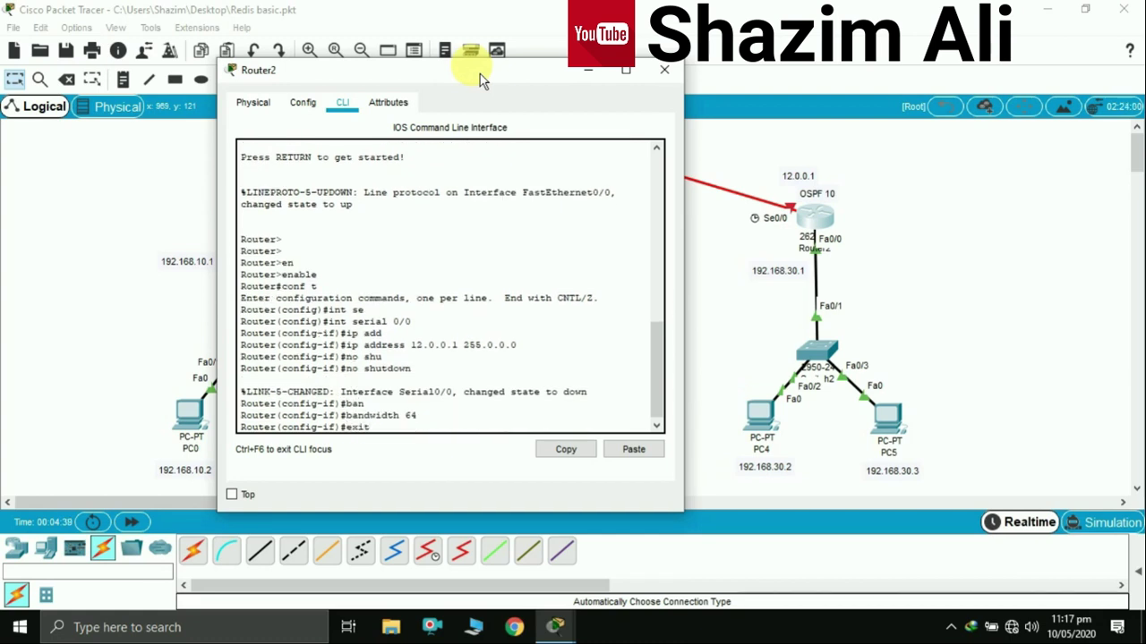
key(Return)
Enter router configuration for OSPF process 10 on Router2.
text(r(config)#)
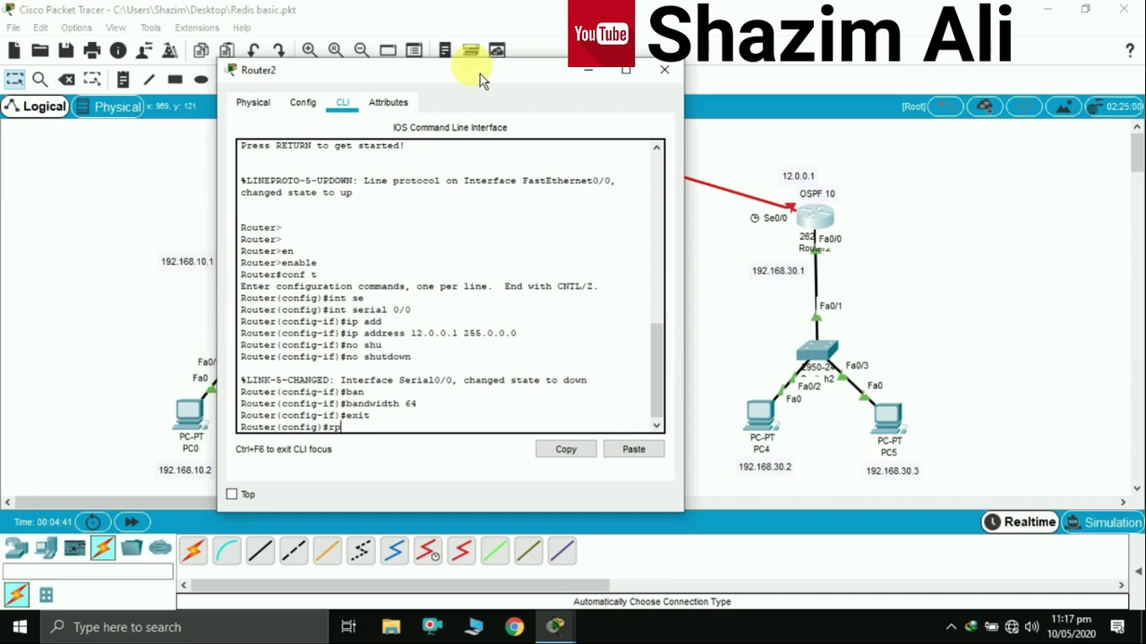
text(router os)
key(Tab)
text(10)
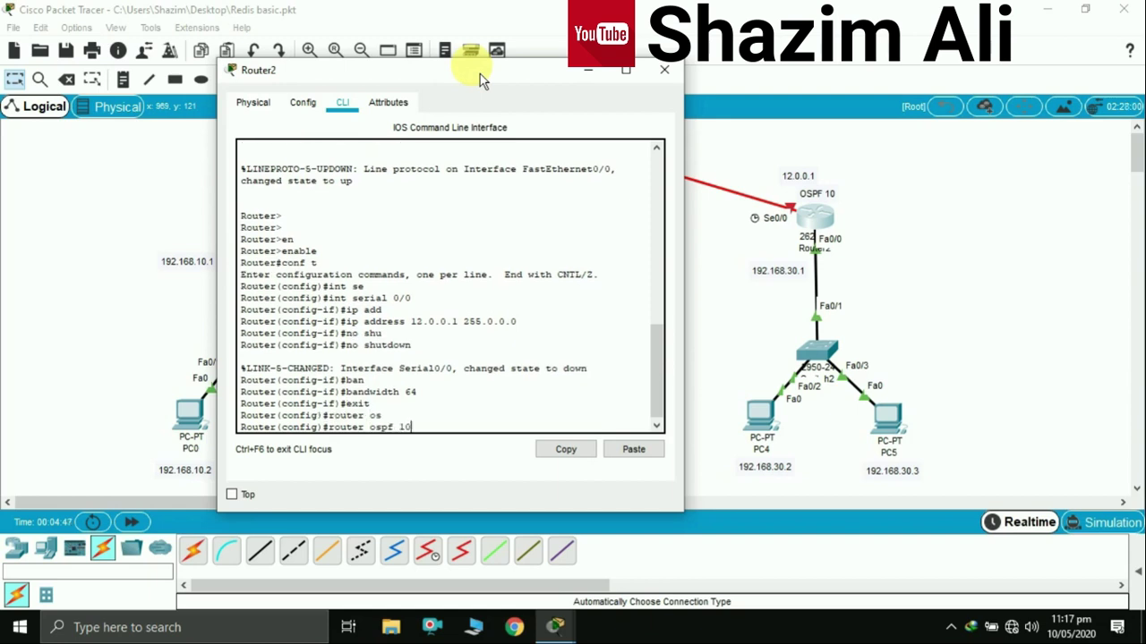
key(Return)
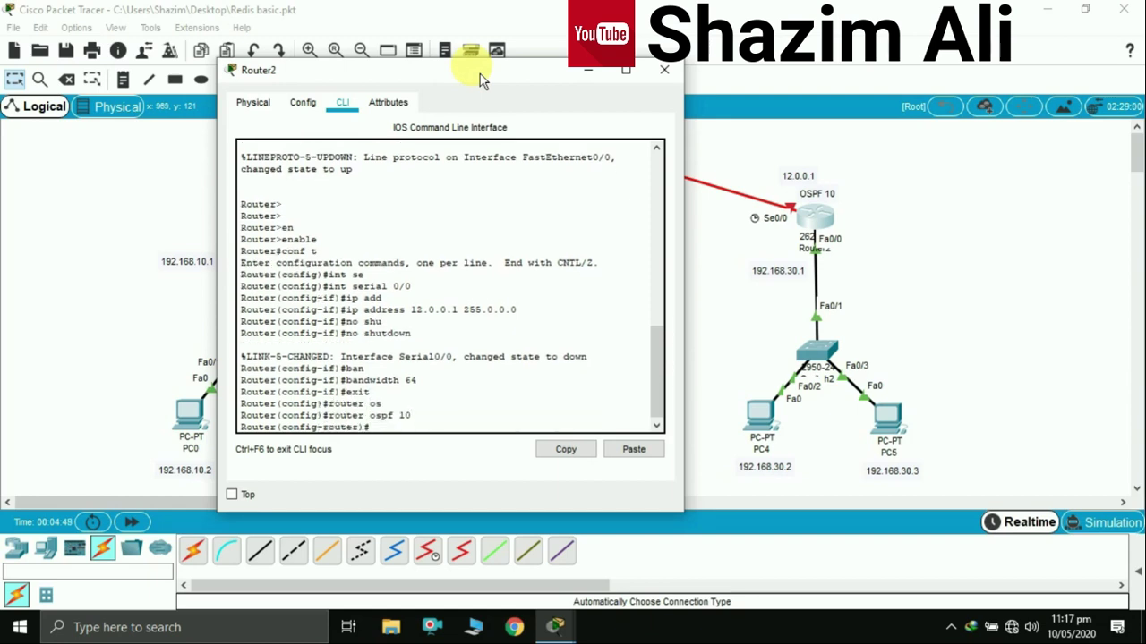
Advertise network 12.0.0.0 0.255.255.255 area 0 on Router2, leave configuration mode and close its window.
text(net)
key(Tab)
text(12.0.0.)
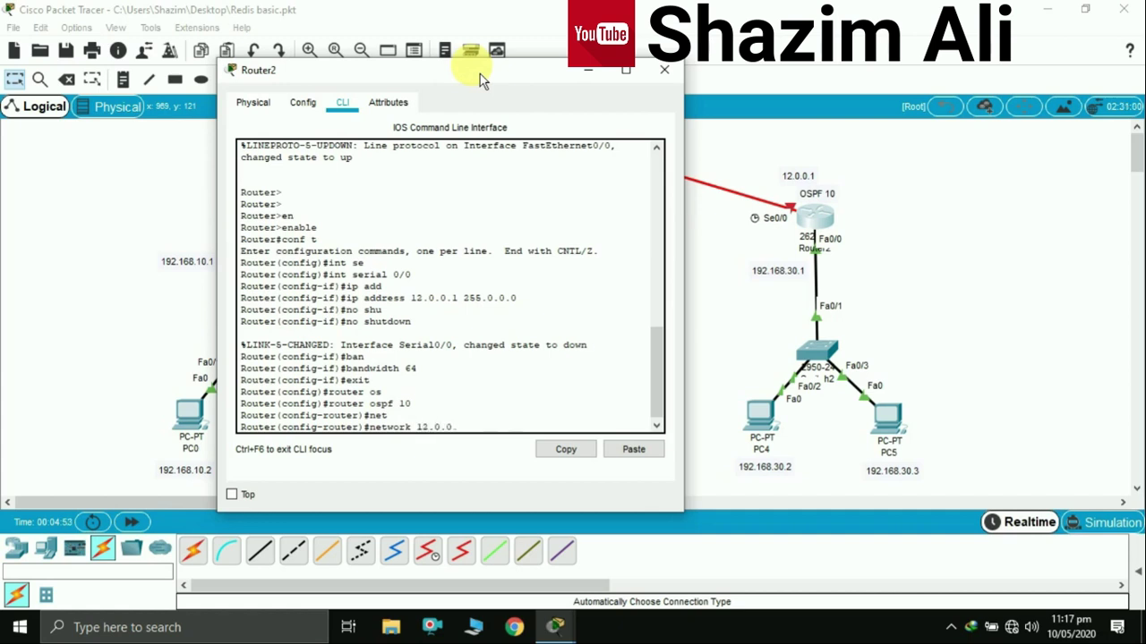
text(0 0.255.255.255 area)
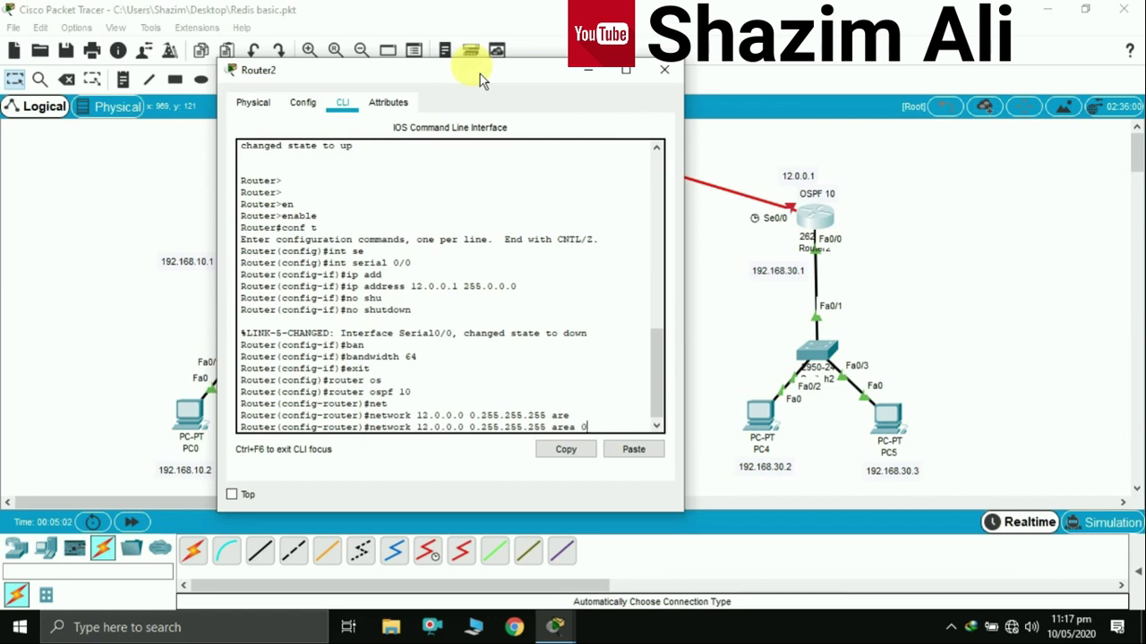
text( 0)
key(Return)
key(Return)
key(ctrl+z)
key(Return)
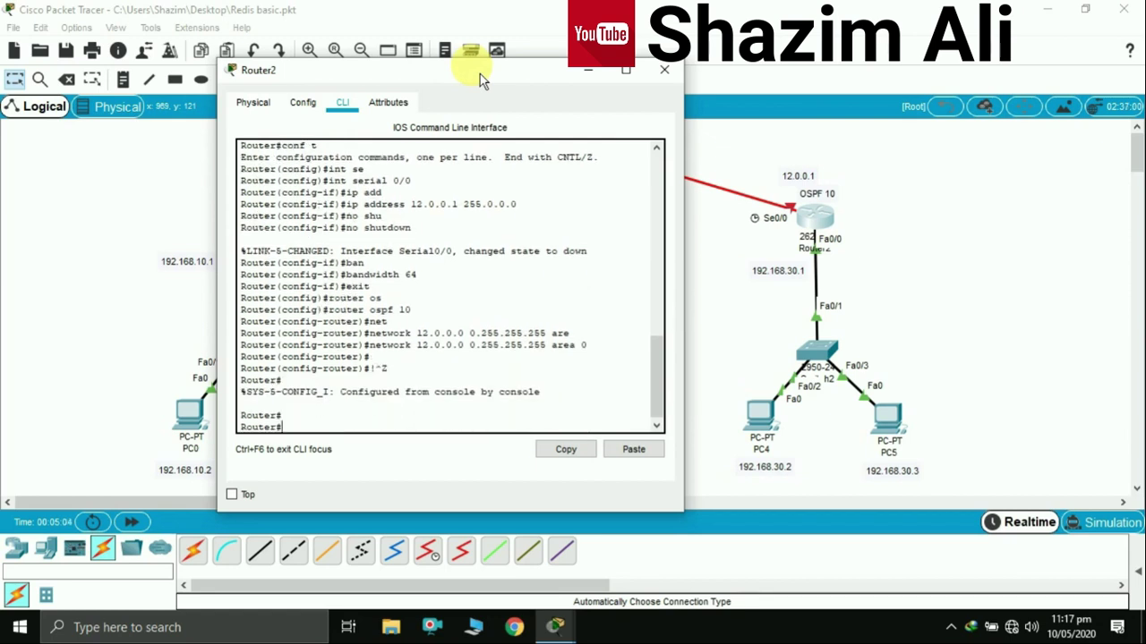
click(664, 70)
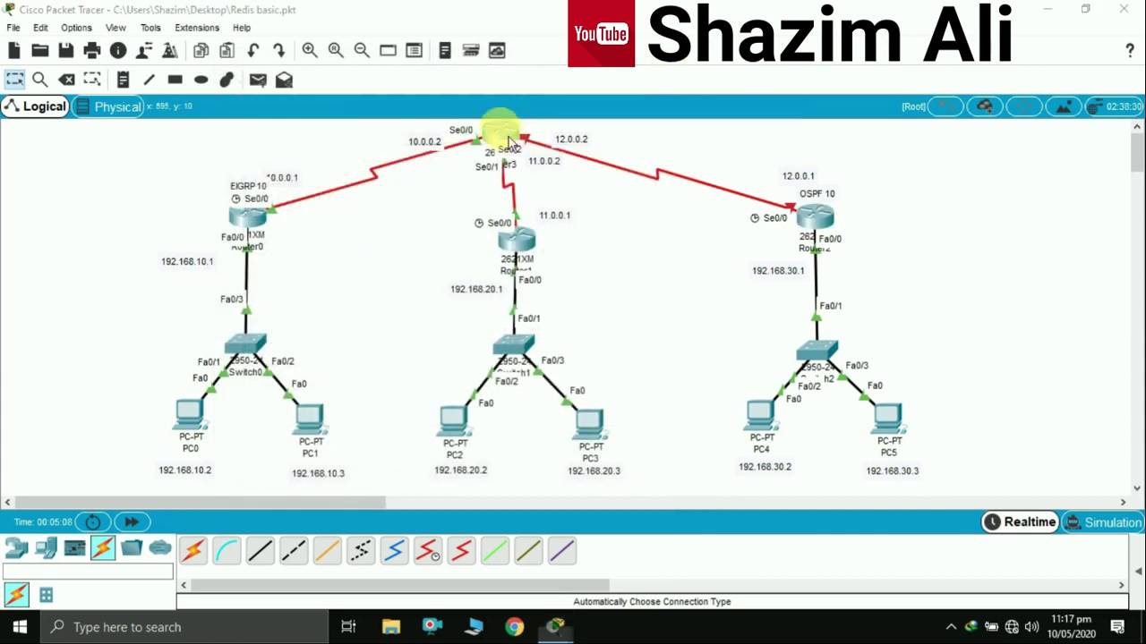
Open Router3's command line and assign 12.0.0.2 with mask 255.0.0.0 to interface serial 0/2.
click(503, 132)
drag(674, 83, 855, 58)
text(i)
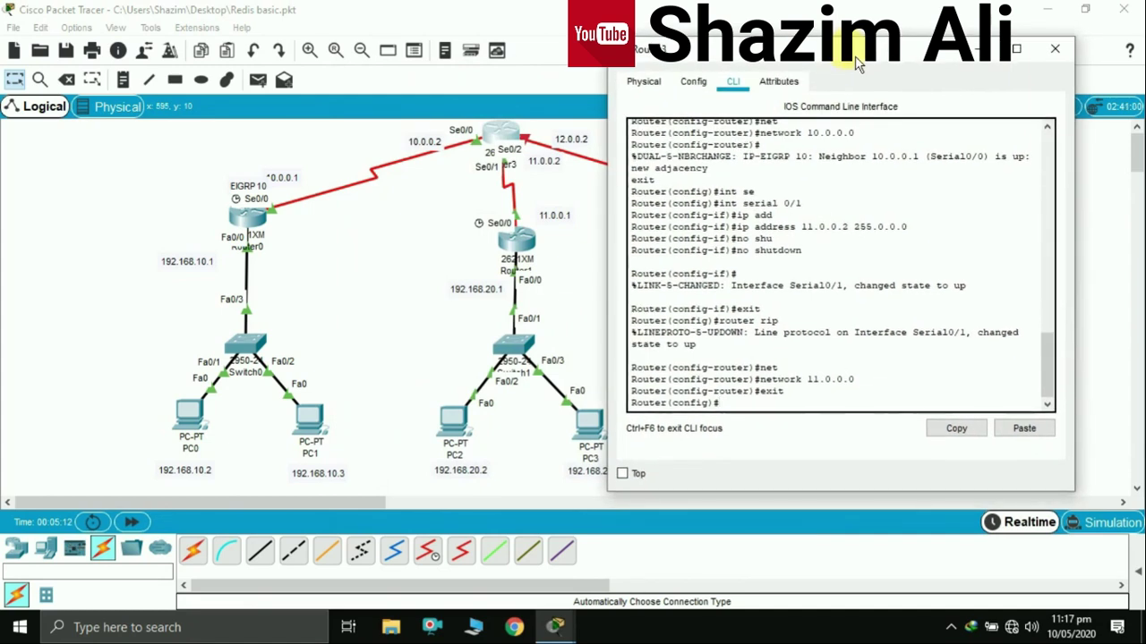
text(nt se)
key(Tab)
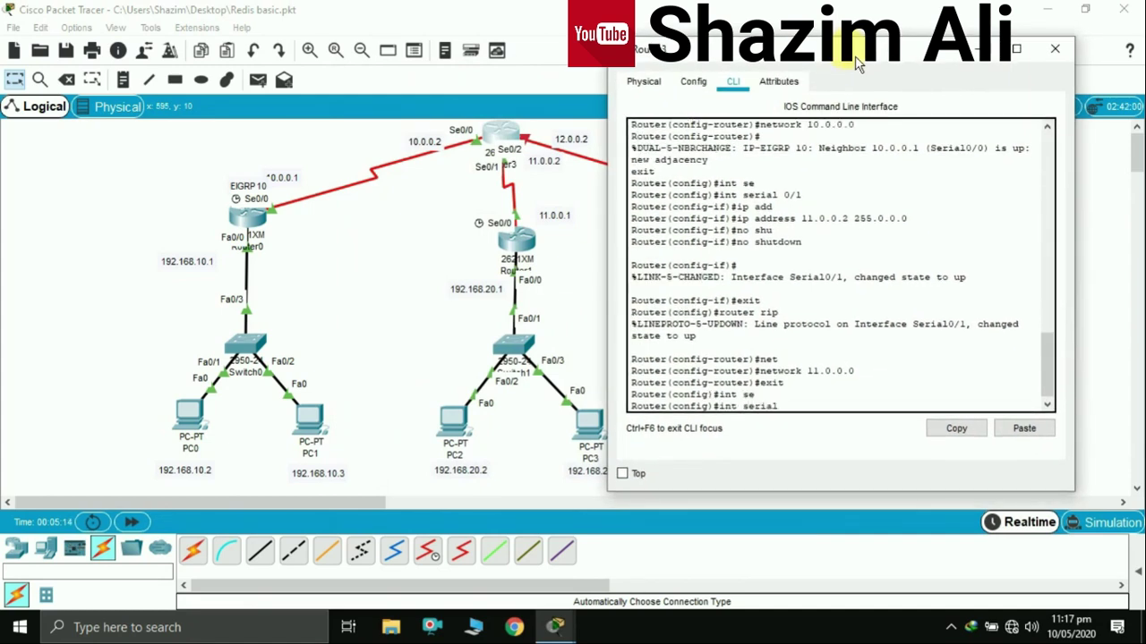
text(0/2)
key(Return)
text(i)
text(p add)
key(Tab)
text(12.0.0.2 255.0.0.0.)
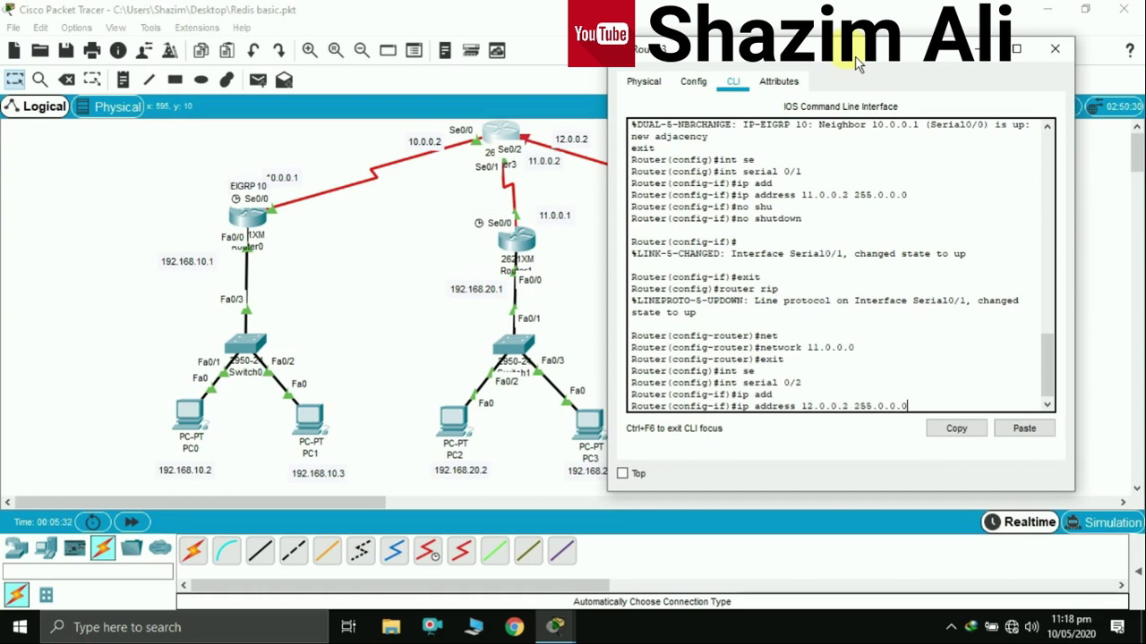
key(Return)
Enable interface serial 0/2 on Router3 with no shutdown and leave interface configuration.
text(no shu)
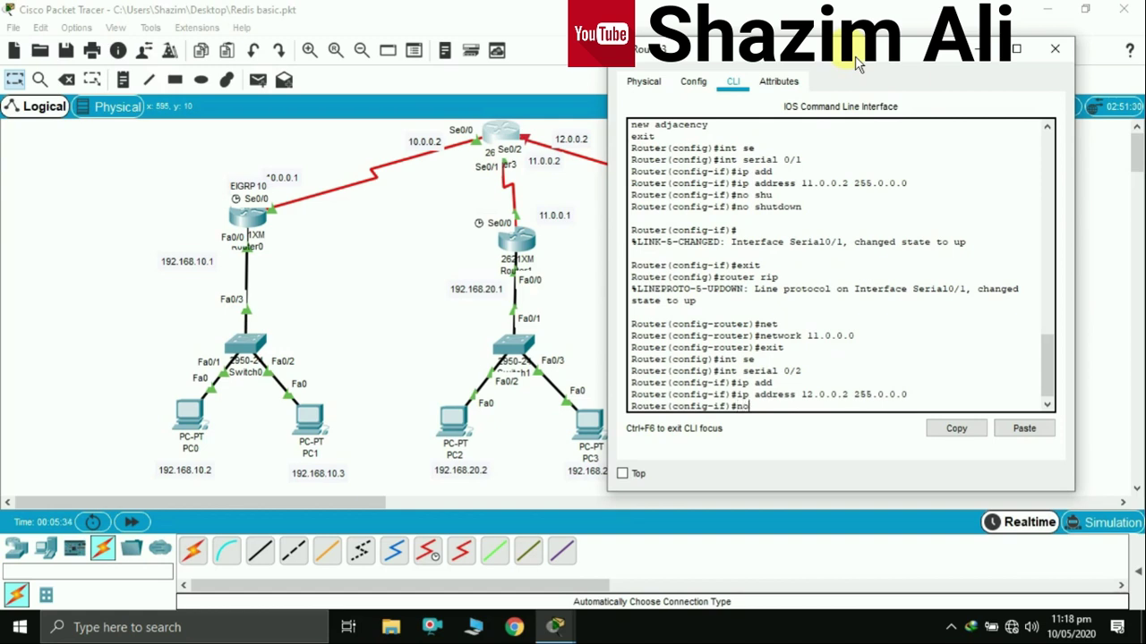
key(Tab)
key(Return)
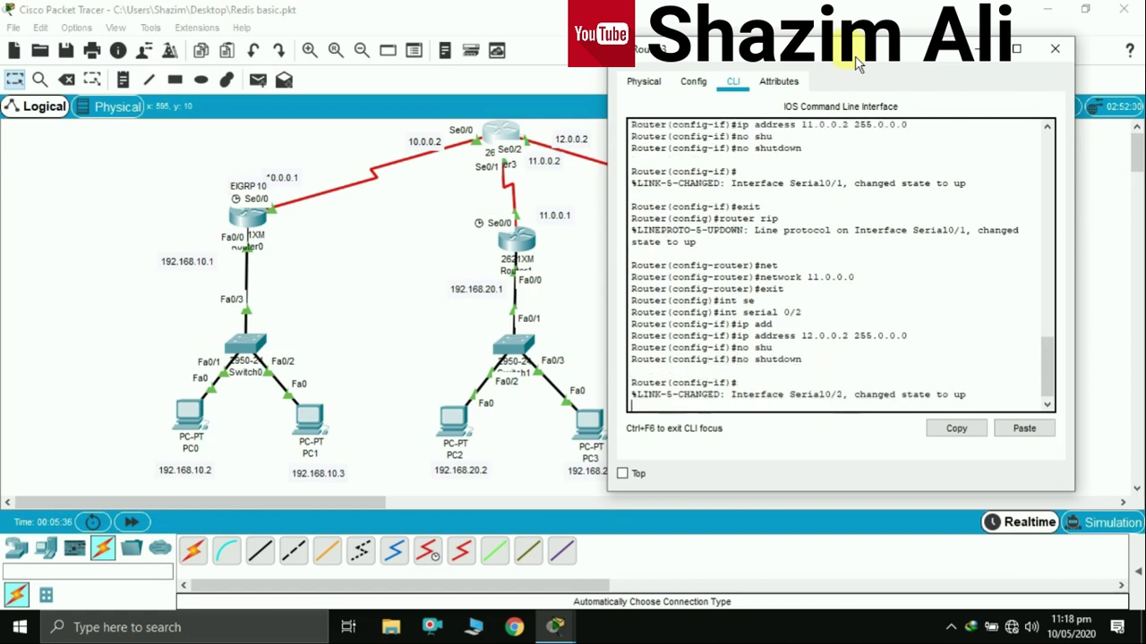
text(ex)
key(Tab)
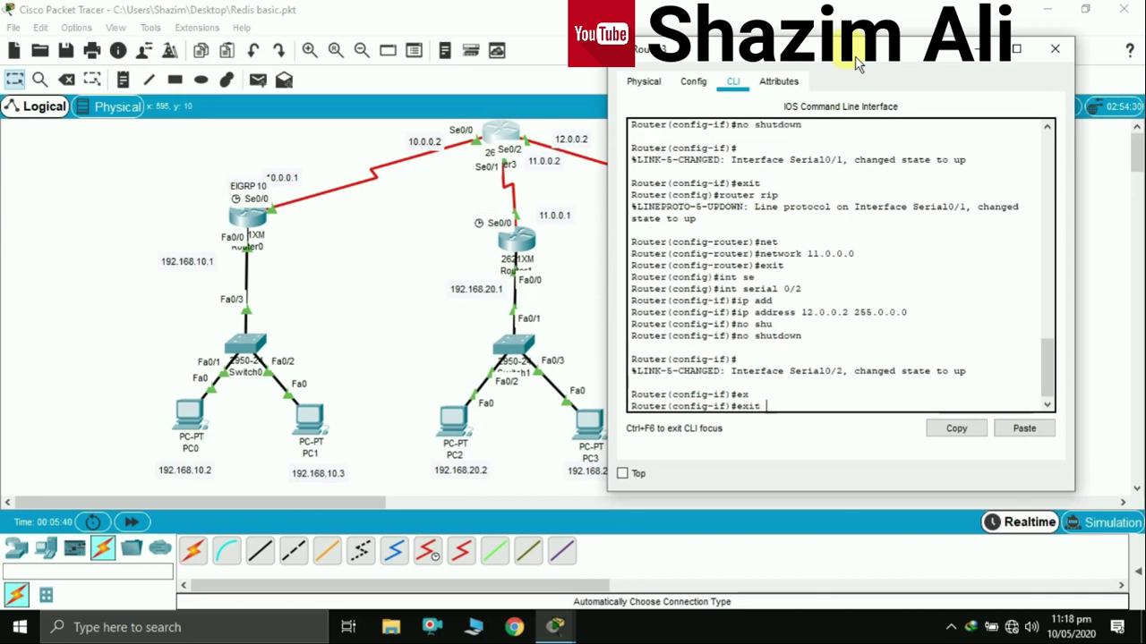
key(Return)
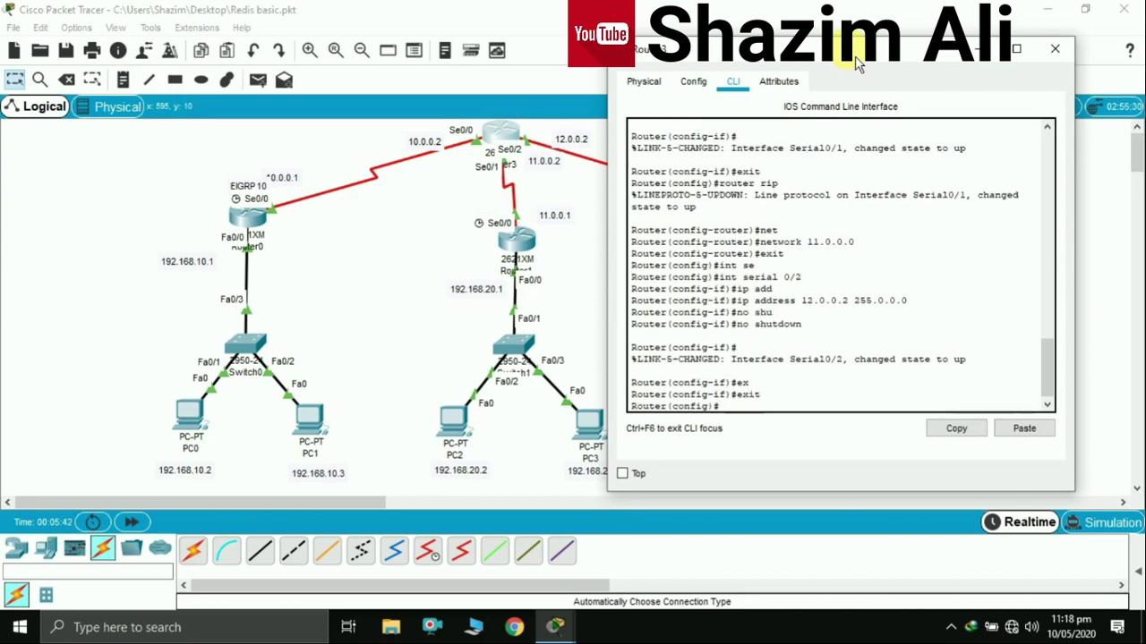
Enter router configuration for OSPF process 10 on Router3.
text(router)
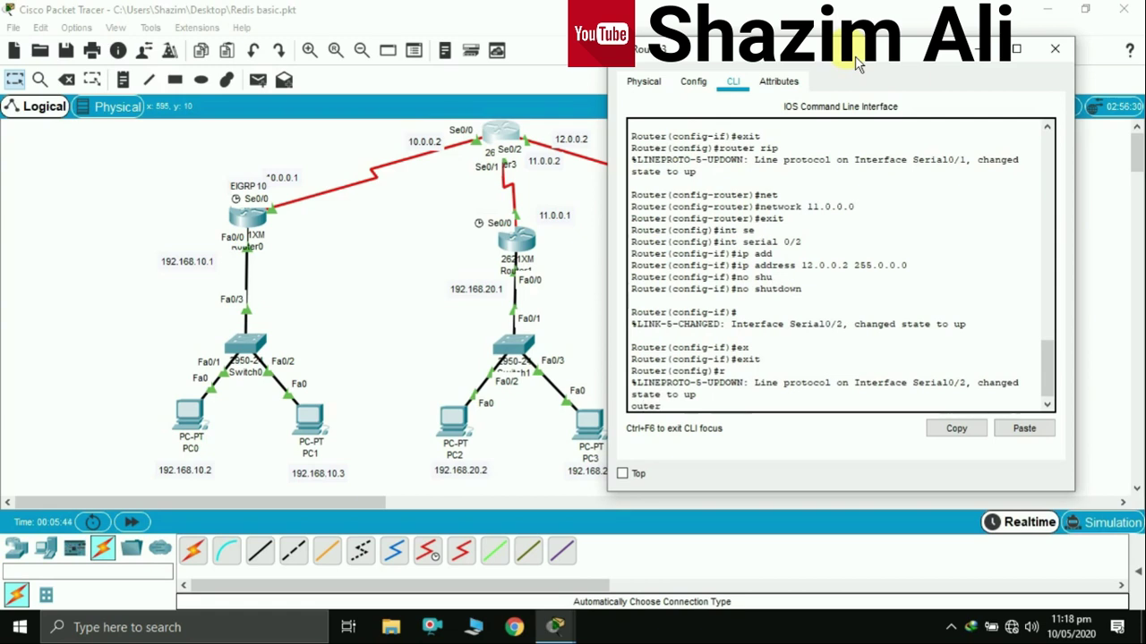
text( osp)
key(Tab)
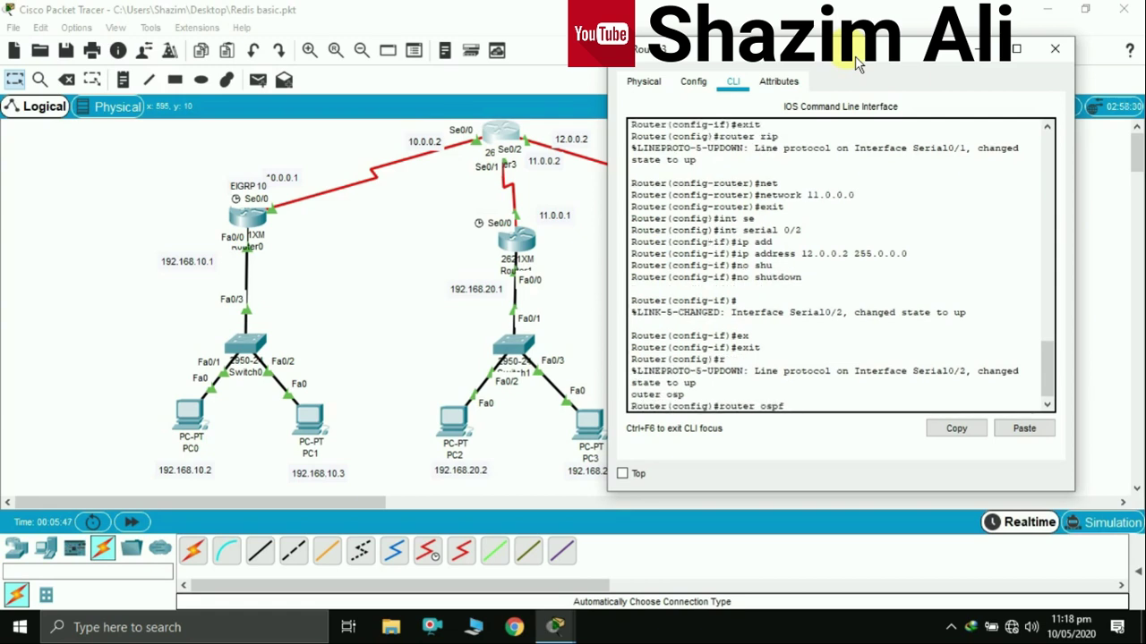
text(10)
key(Return)
Advertise network 12.0.0.0 0.255.255.255 area 0 under OSPF 10 on Router3 and exit router configuration.
text(net)
key(Tab)
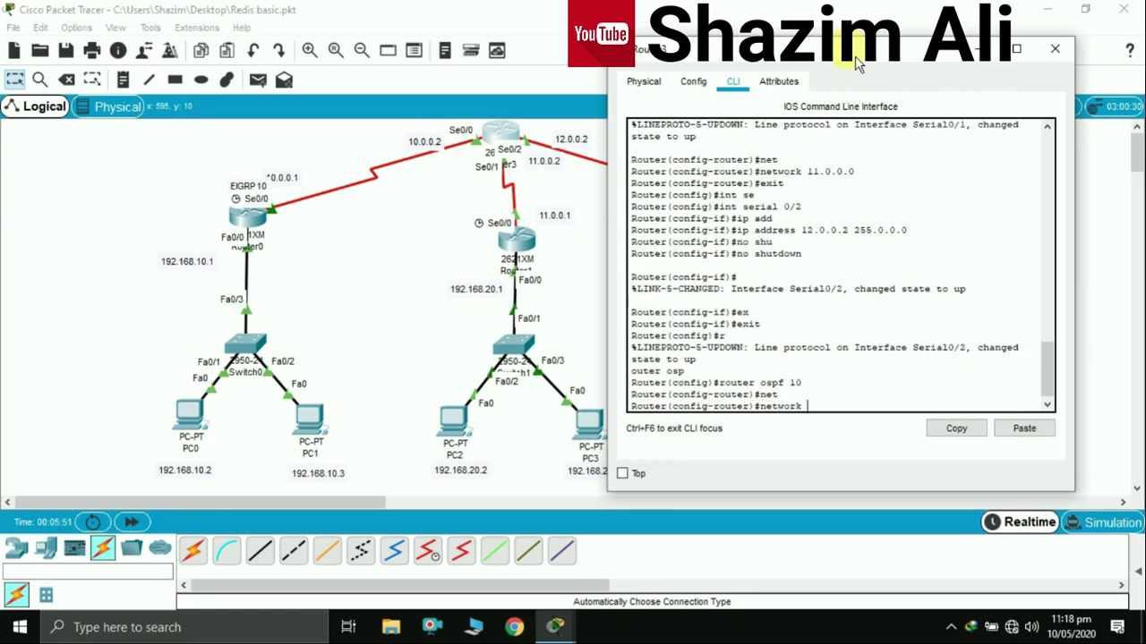
text(12.0.0.0 0.255.255.255 )
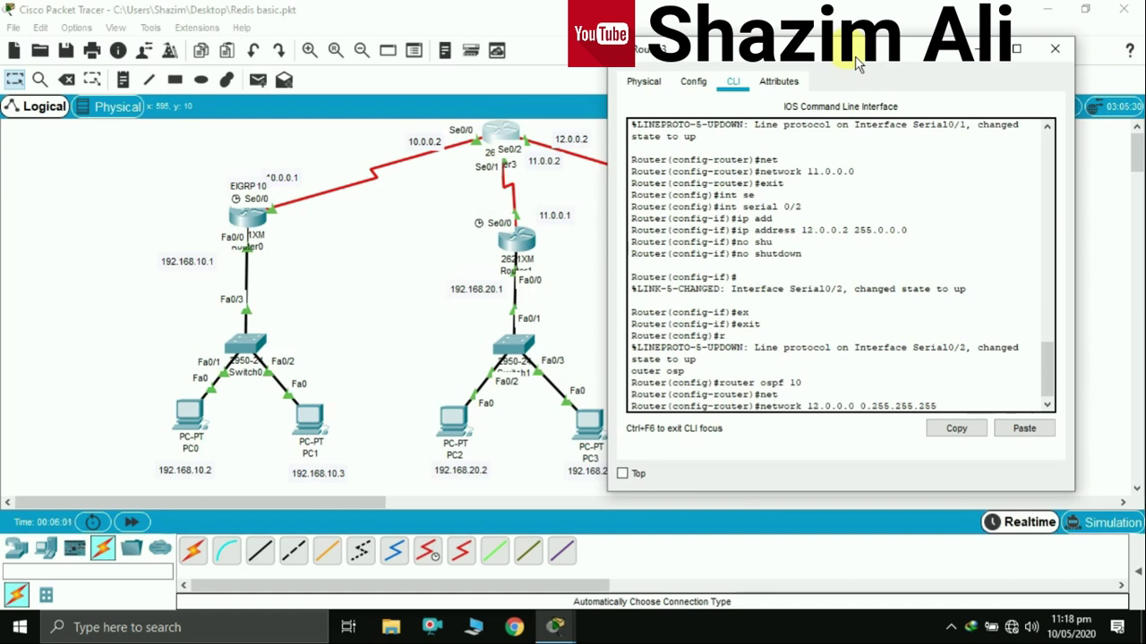
text(are)
key(Tab)
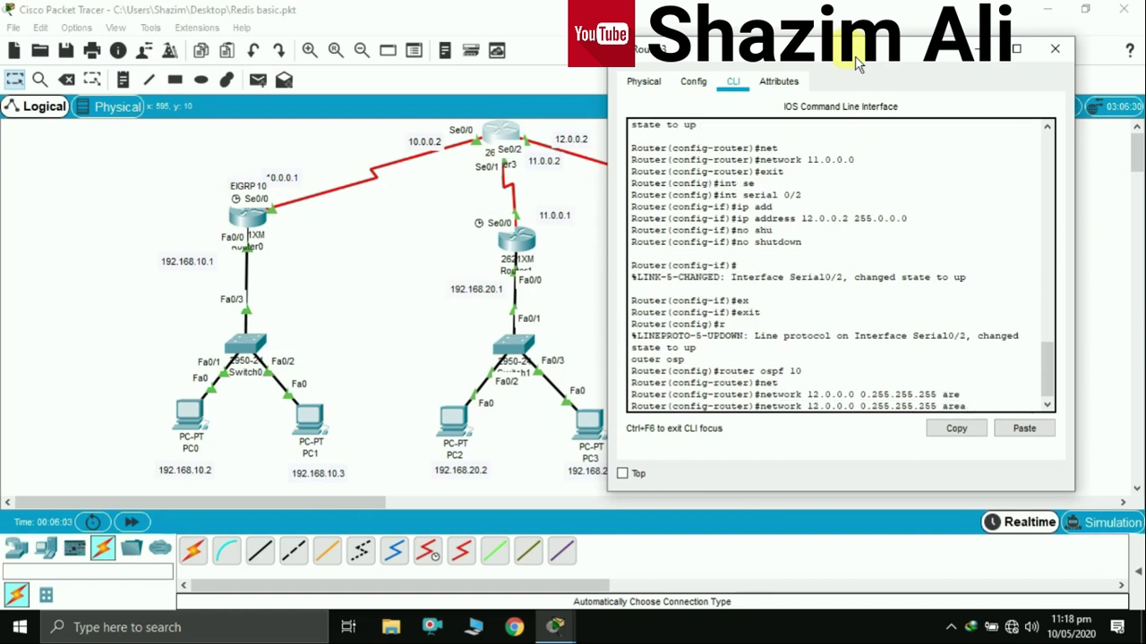
text(0)
key(Return)
key(Return)
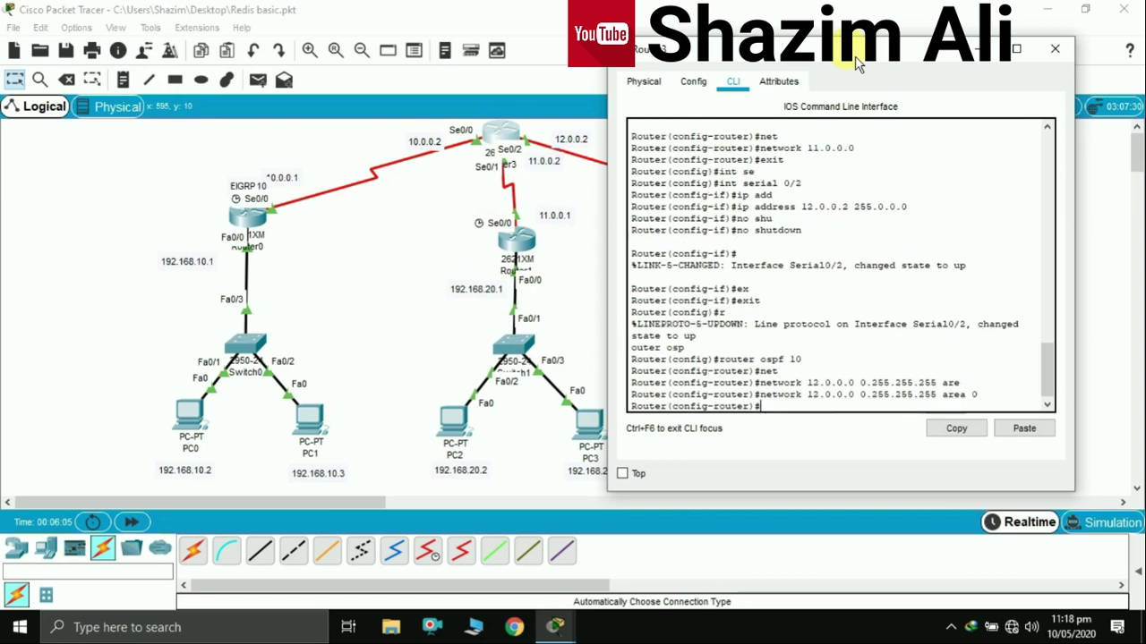
key(Return)
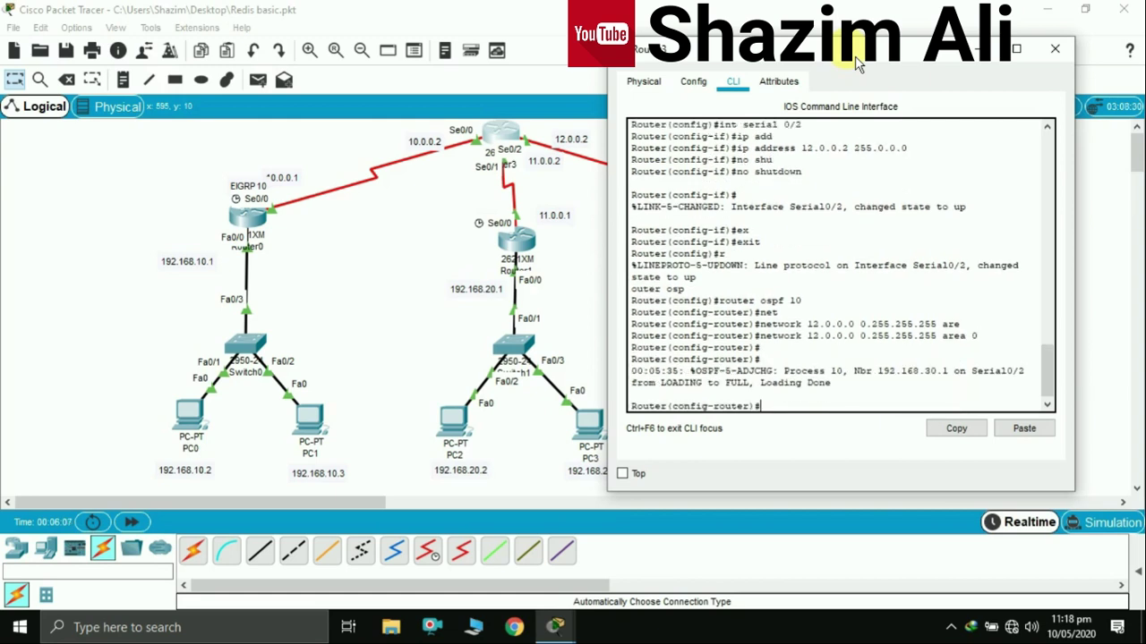
text(exit)
key(Return)
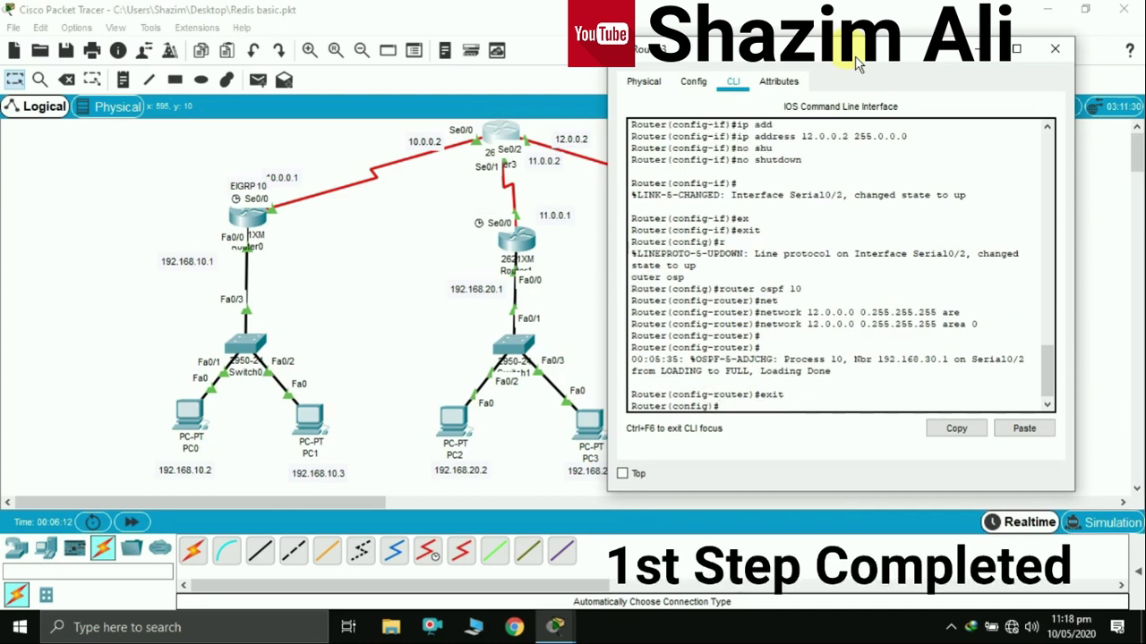
Display Router3's IP routing table with do show ip route.
text(do show ip ro)
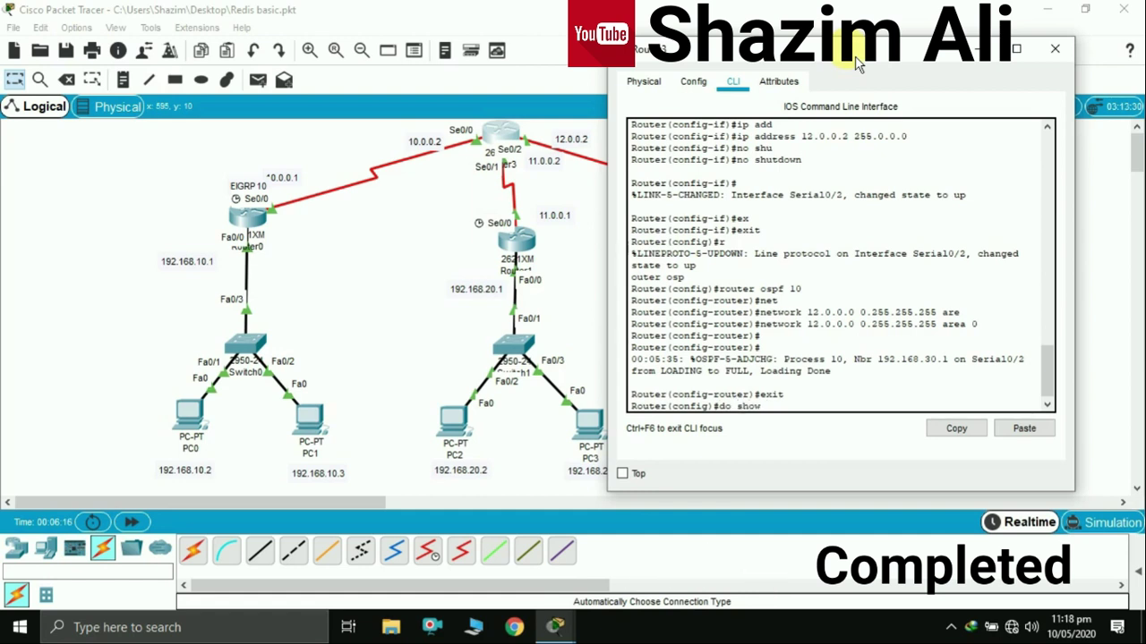
text(ute)
key(Return)
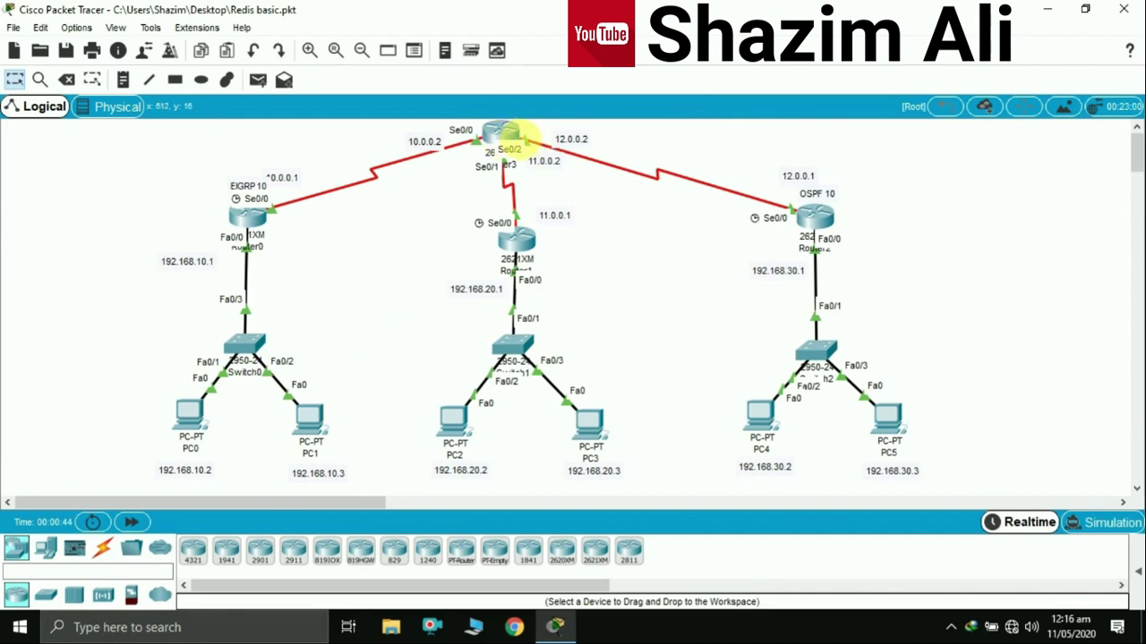
Open the command line of Router3, the central router, and enter global configuration mode with enable and conf t.
double_click(506, 141)
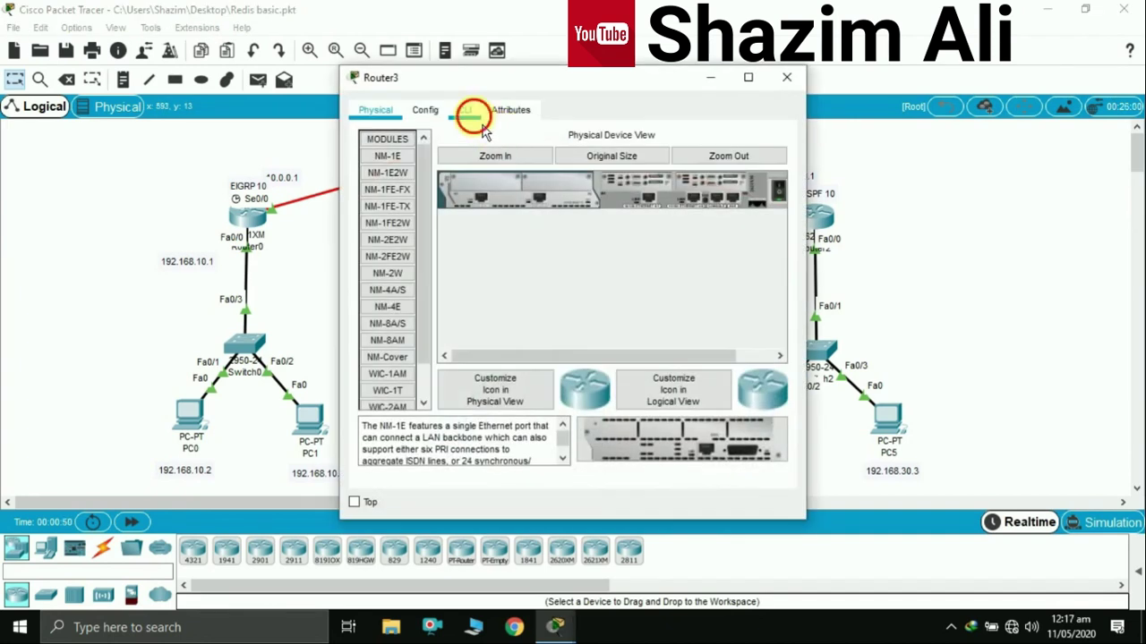
click(464, 110)
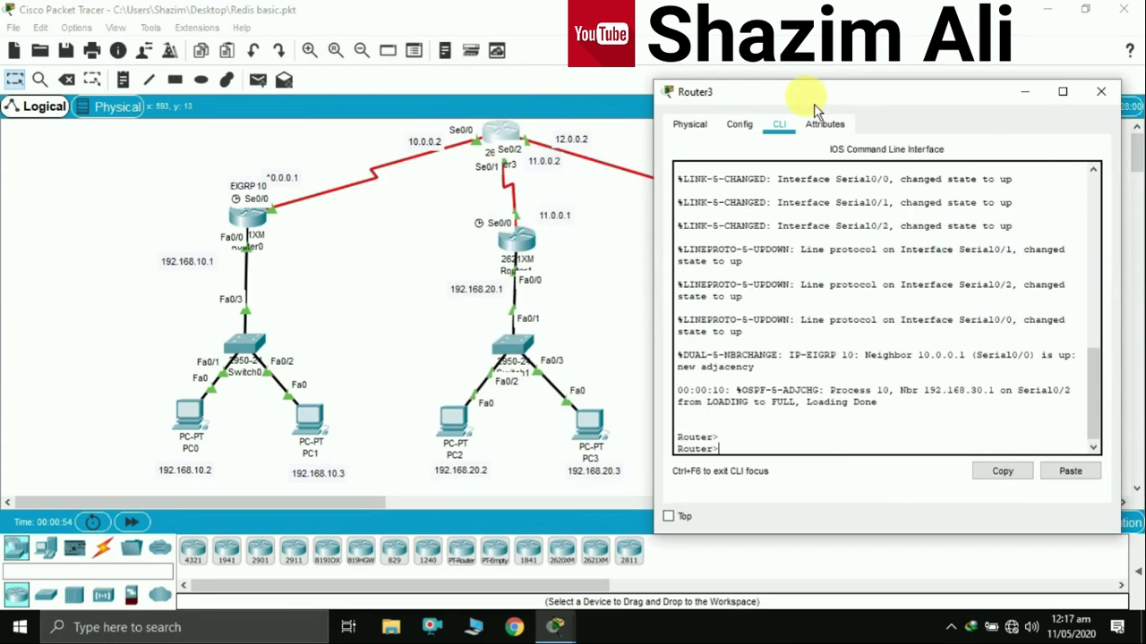
text(en)
key(Tab)
key(Return)
text(conf t)
key(Return)
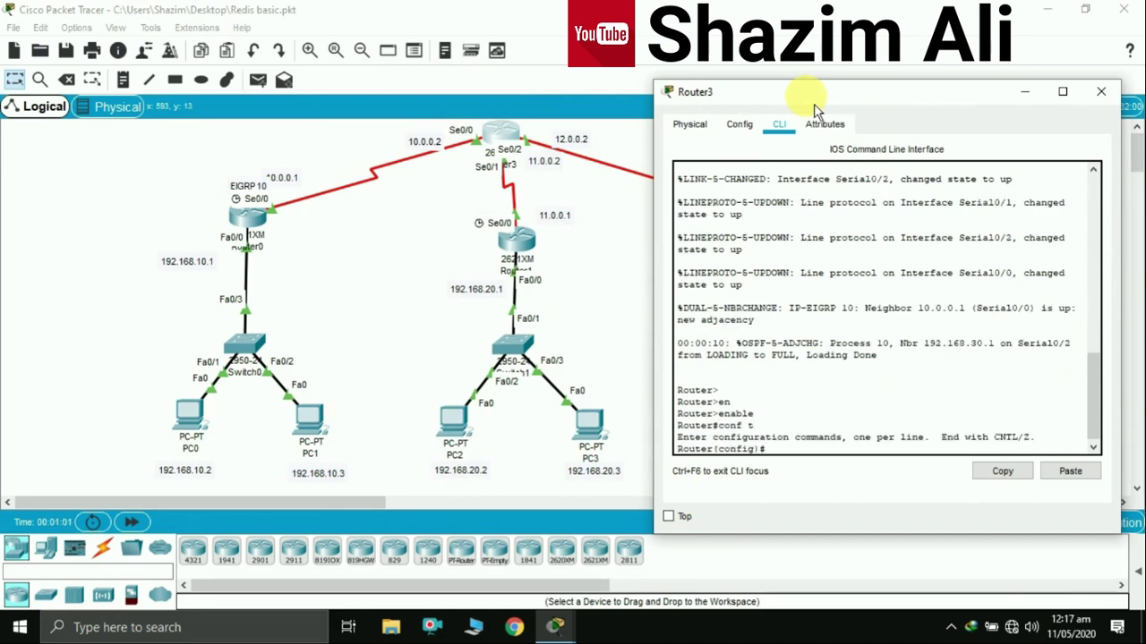
Enter router configuration for EIGRP autonomous system 10 on Router3, checking the command's context help for the system number.
text(rout)
text(er )
text(e)
text(i)
key(Tab)
text(?)
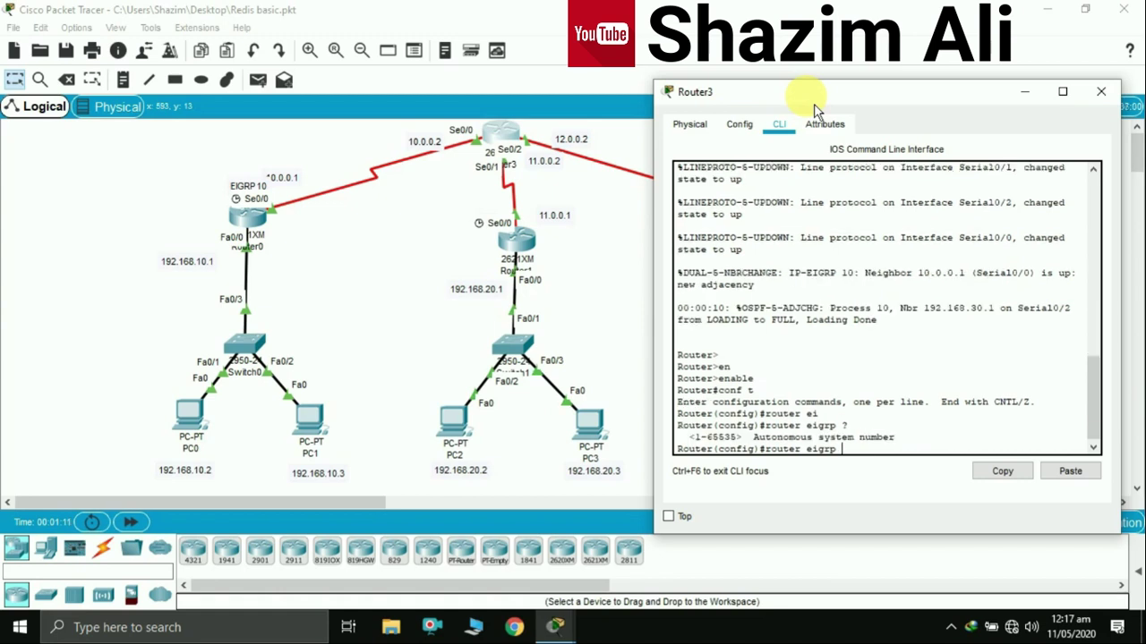
text(10)
key(Return)
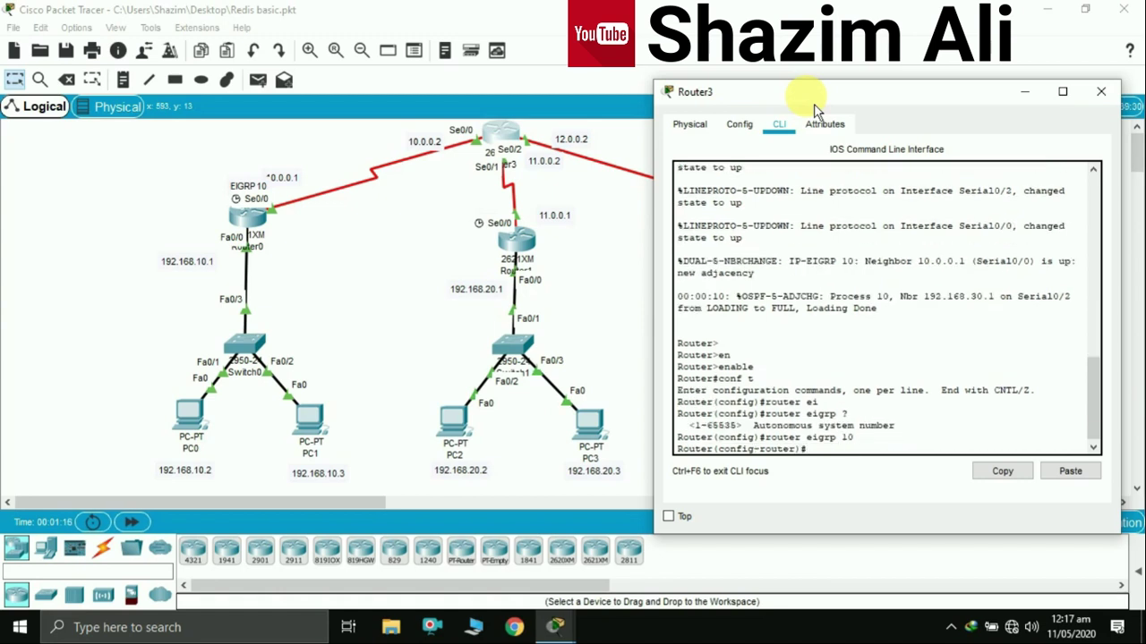
Compose a redistribute rip metric command for EIGRP 10 with bandwidth 1000 and delay 100, consulting context help for each parameter.
text(red)
key(Tab)
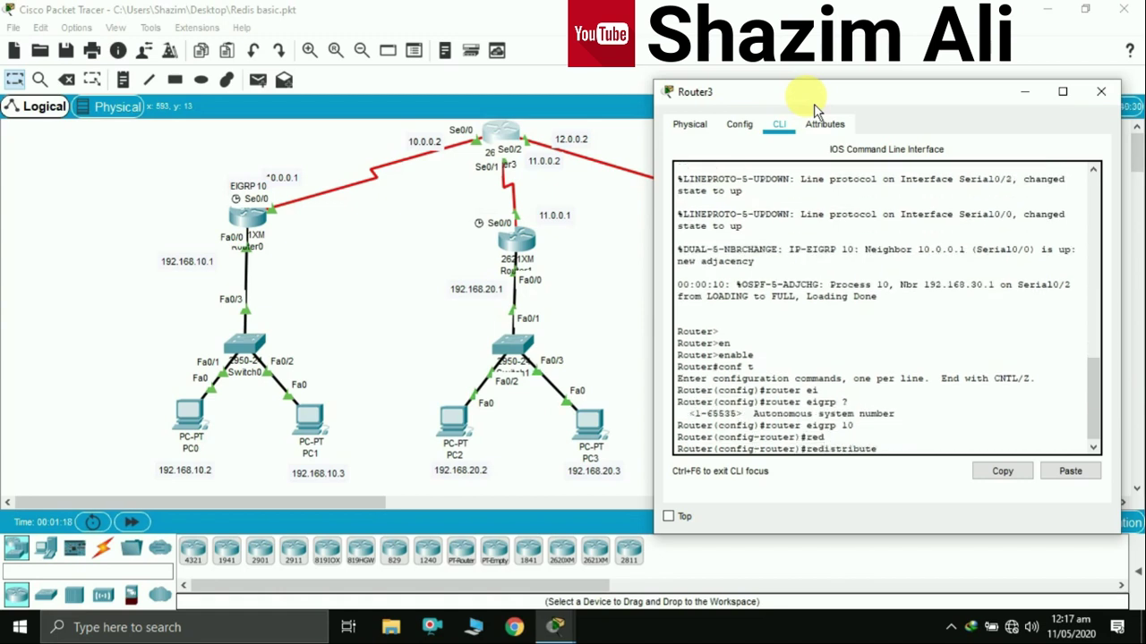
text(rip ?)
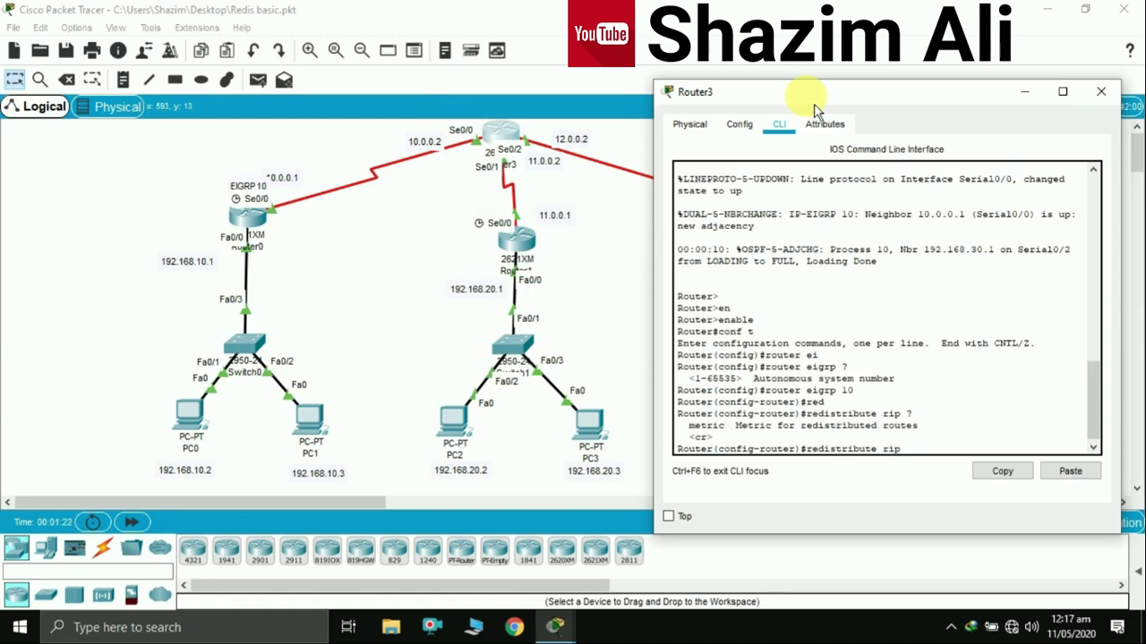
text(met)
key(Tab)
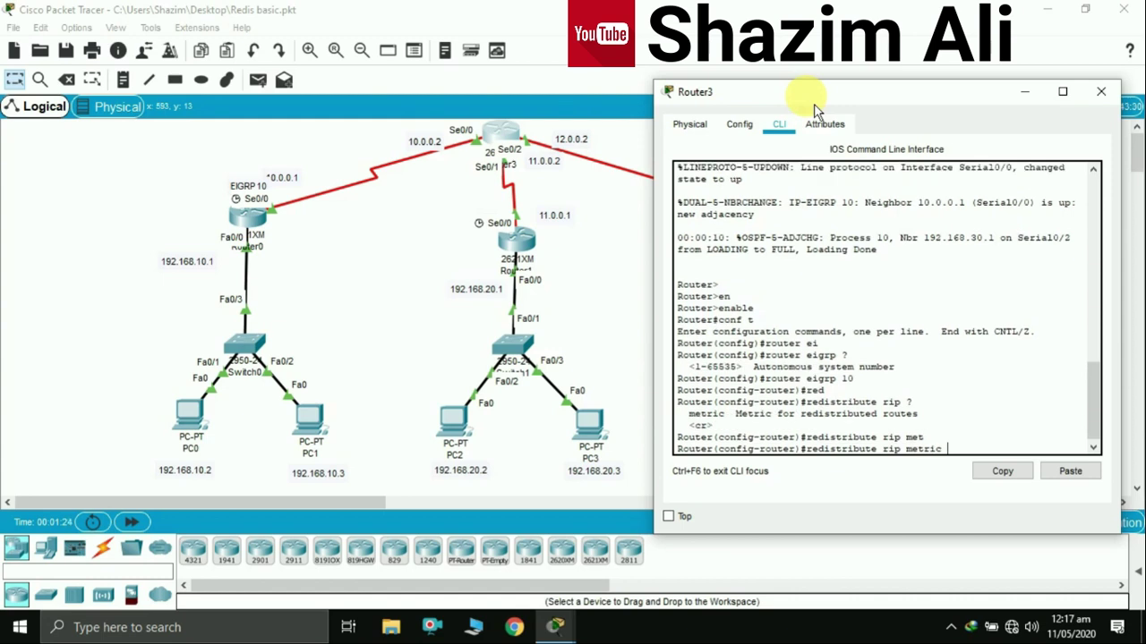
text(?)
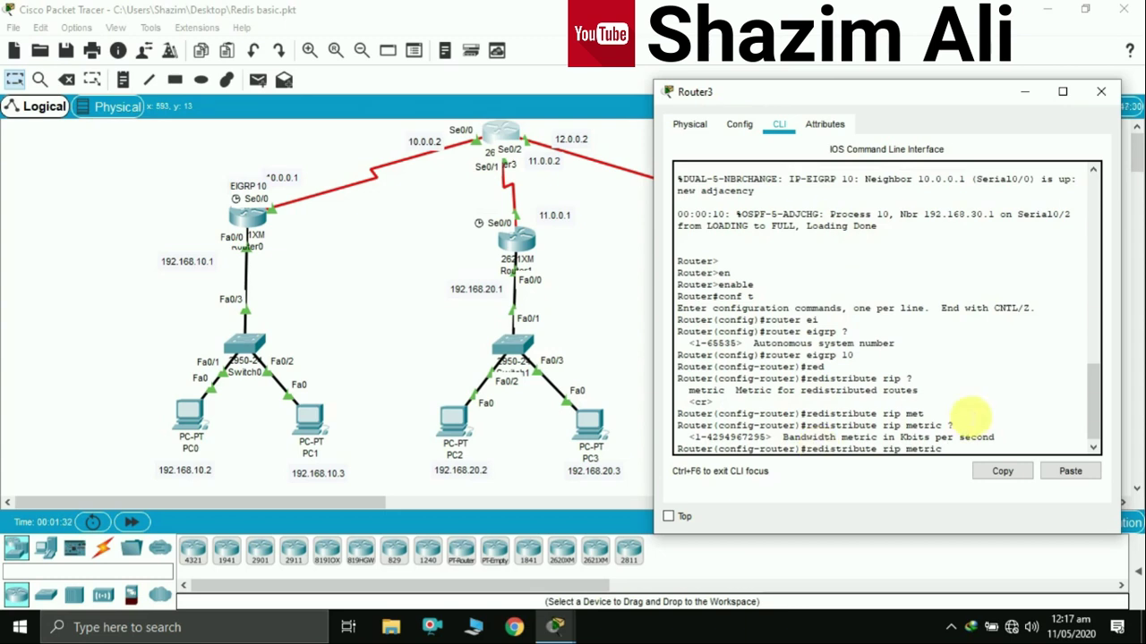
text(1000 ?)
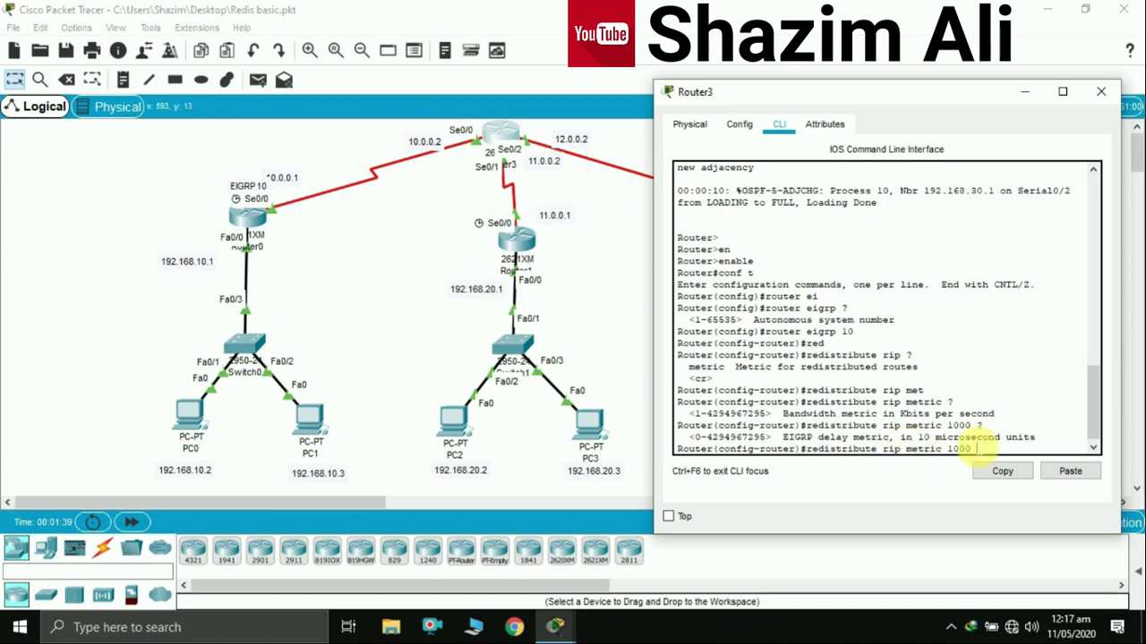
text(100)
text( ?)
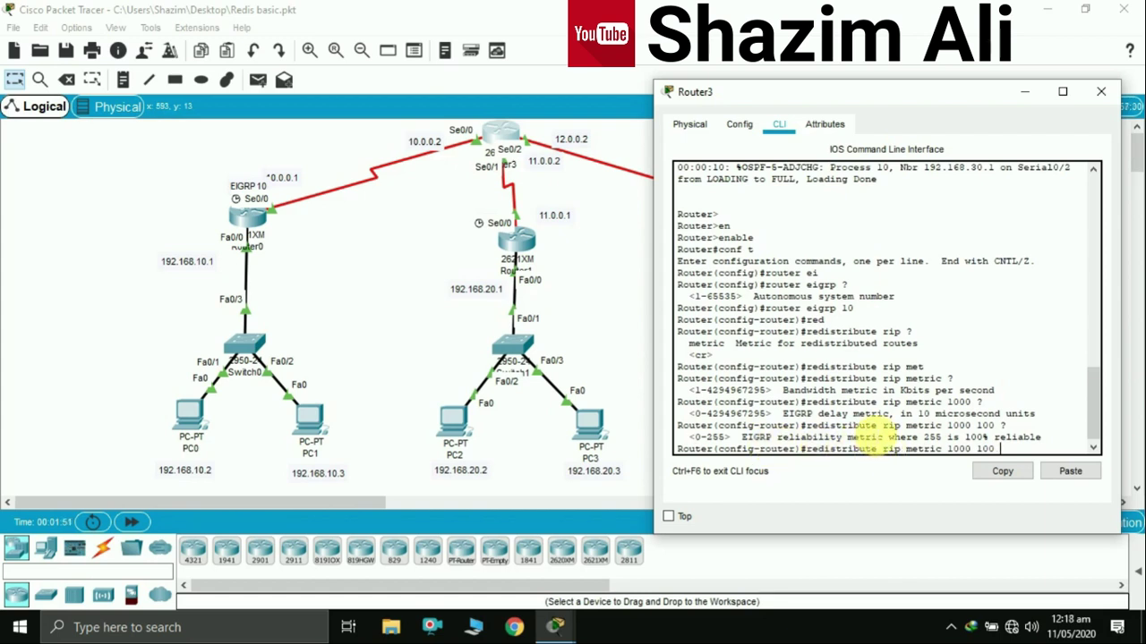
Complete the RIP redistribution command with reliability 100, loading 100 and MTU 100, consulting context help, and run it.
text(100)
text( ?)
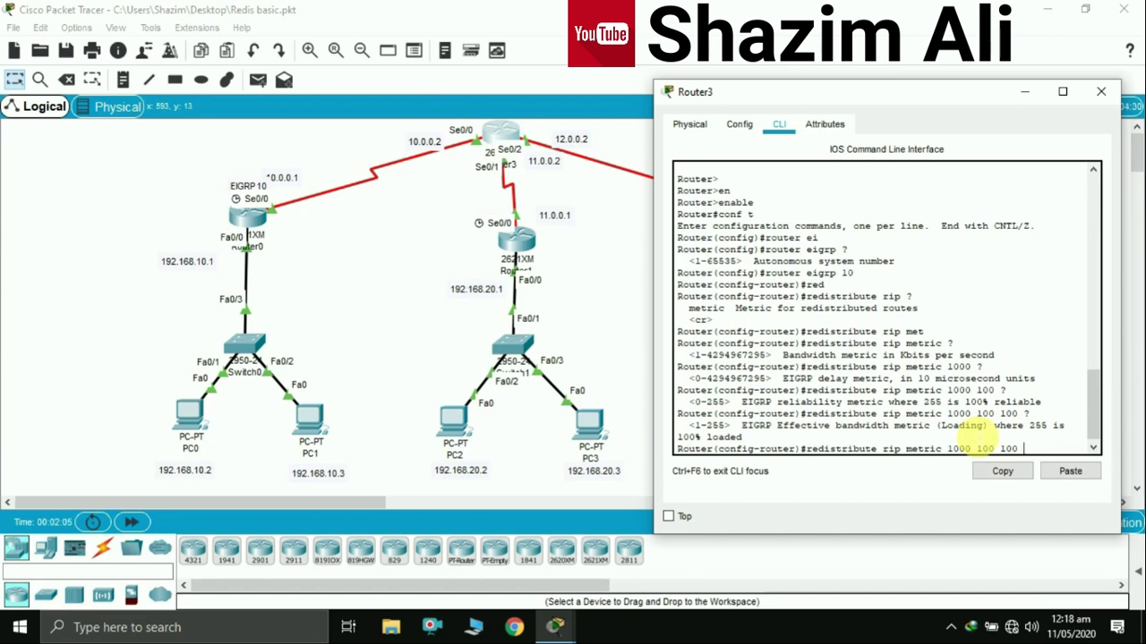
text(100)
text( ?)
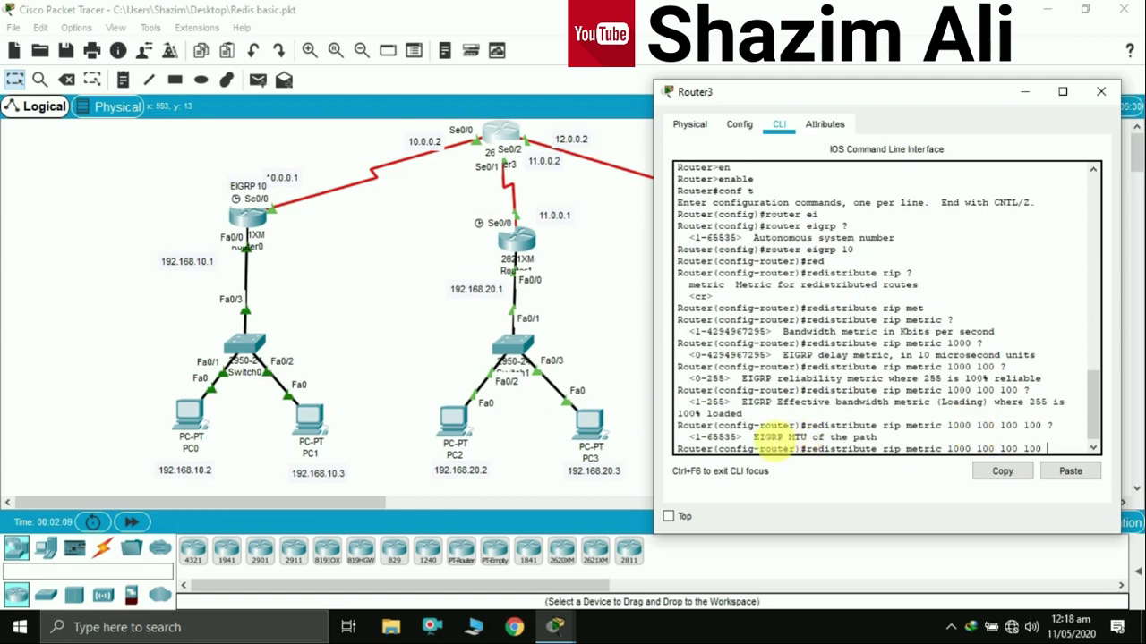
double_click(795, 438)
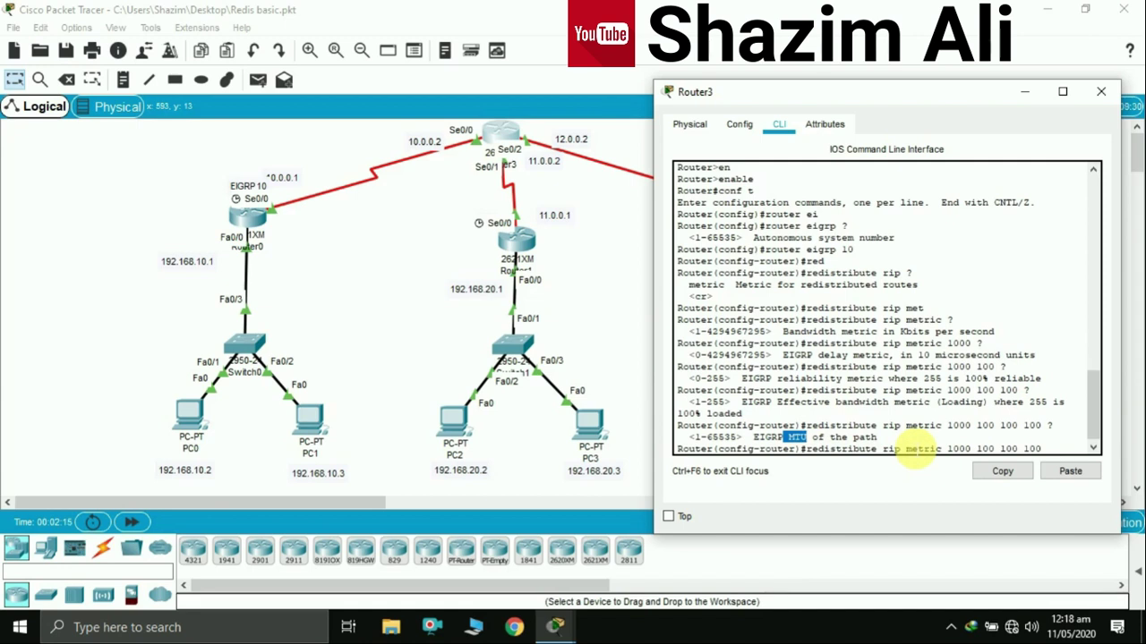
click(1071, 449)
text(100)
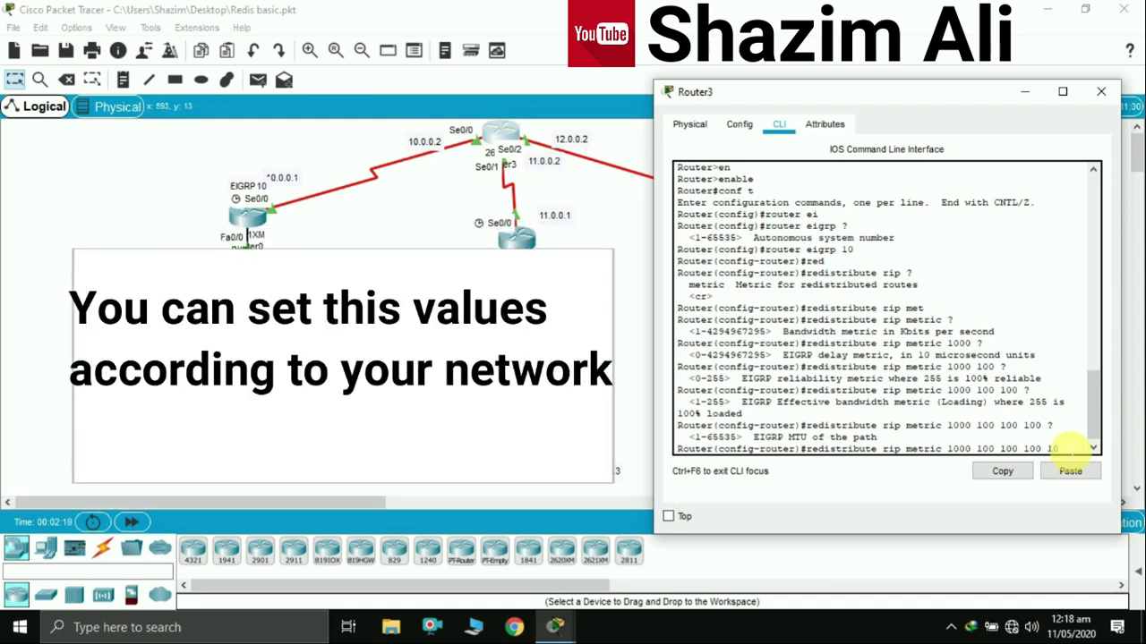
key(Return)
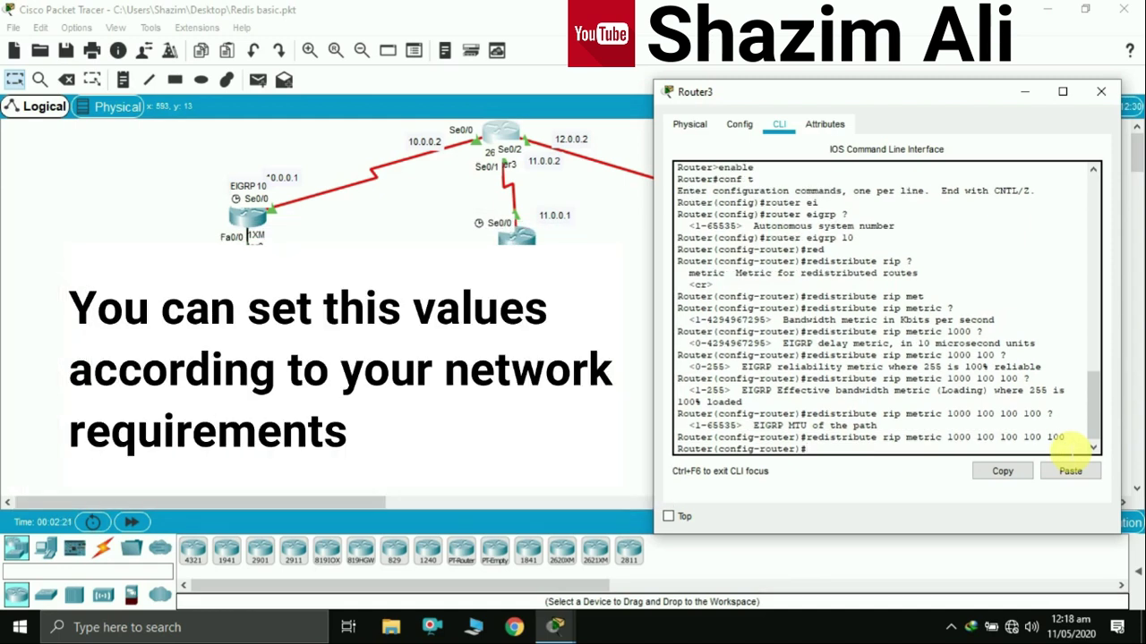
text(red)
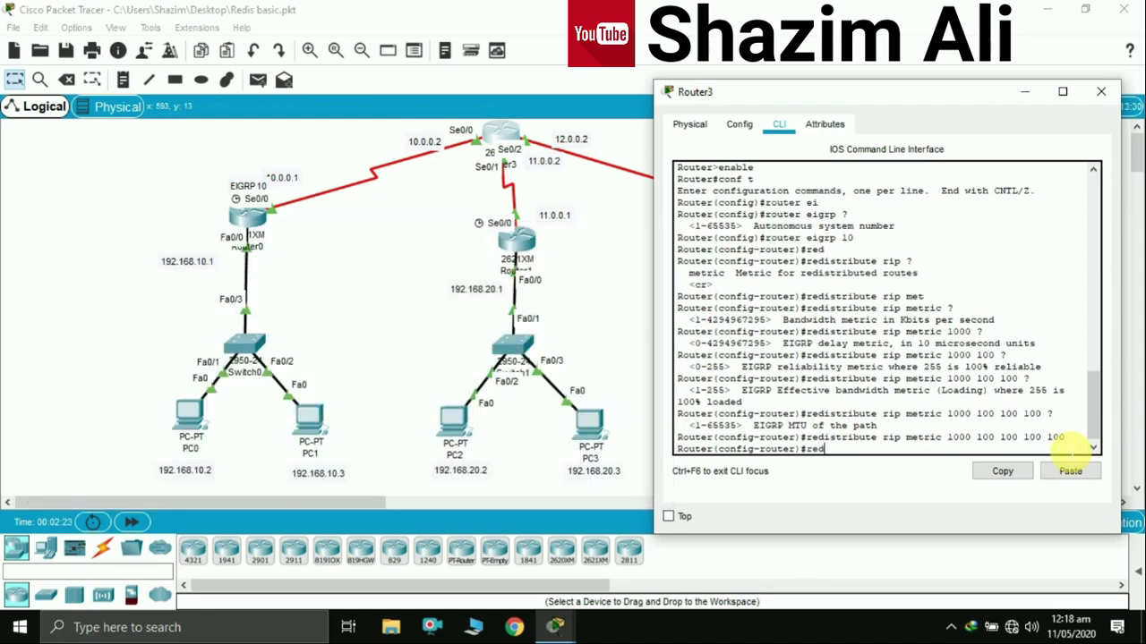
key(Tab)
text(osp)
key(Tab)
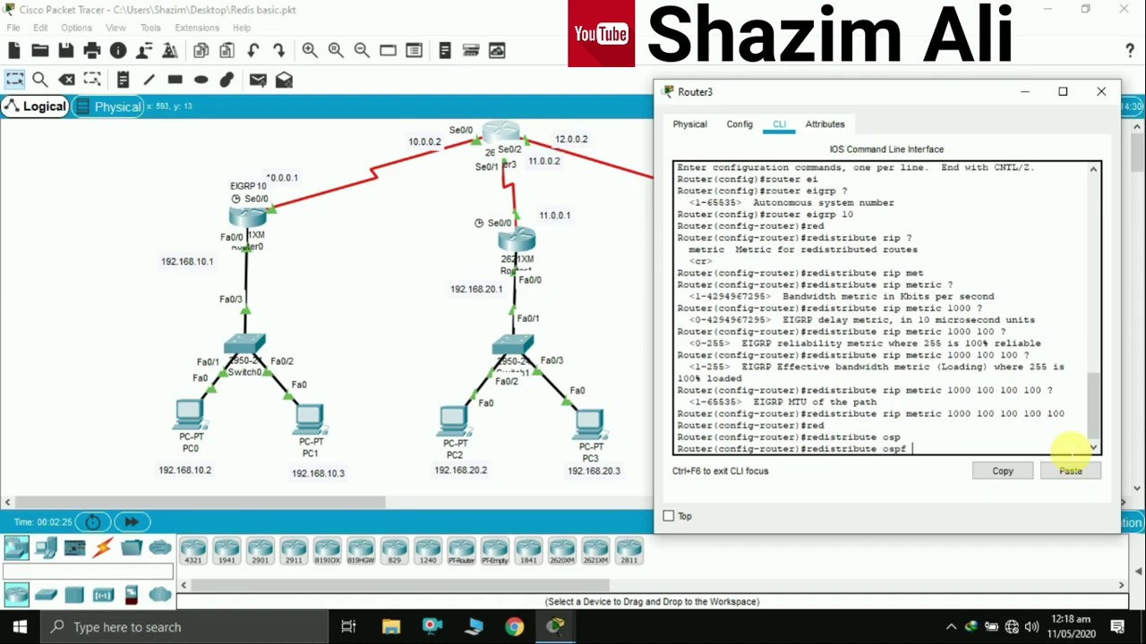
text(10 ?)
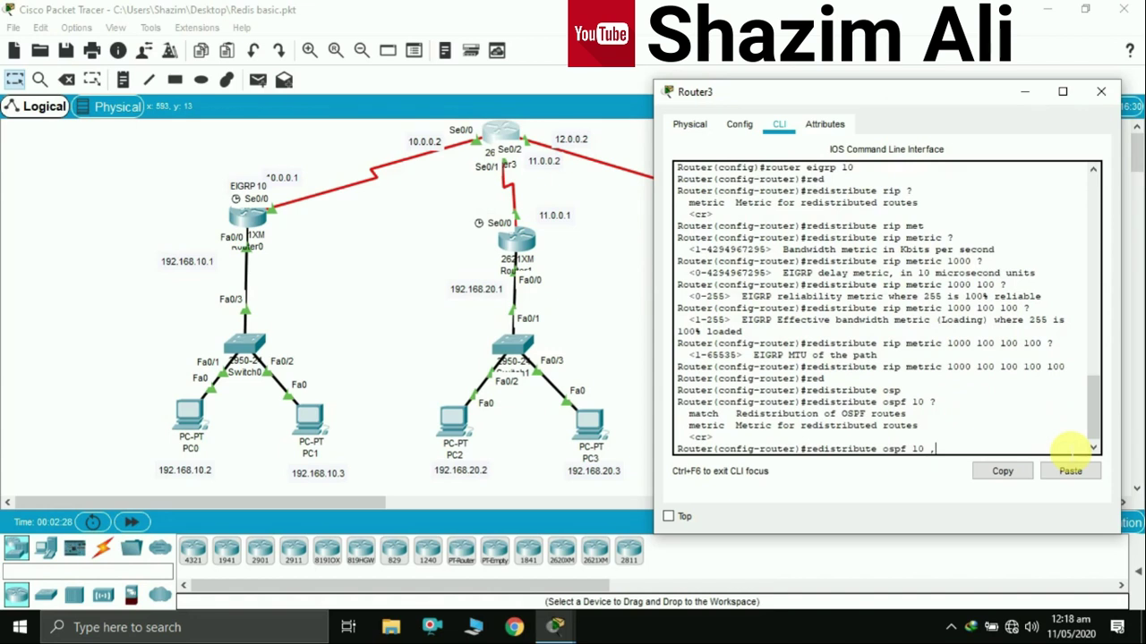
text(met)
key(Tab)
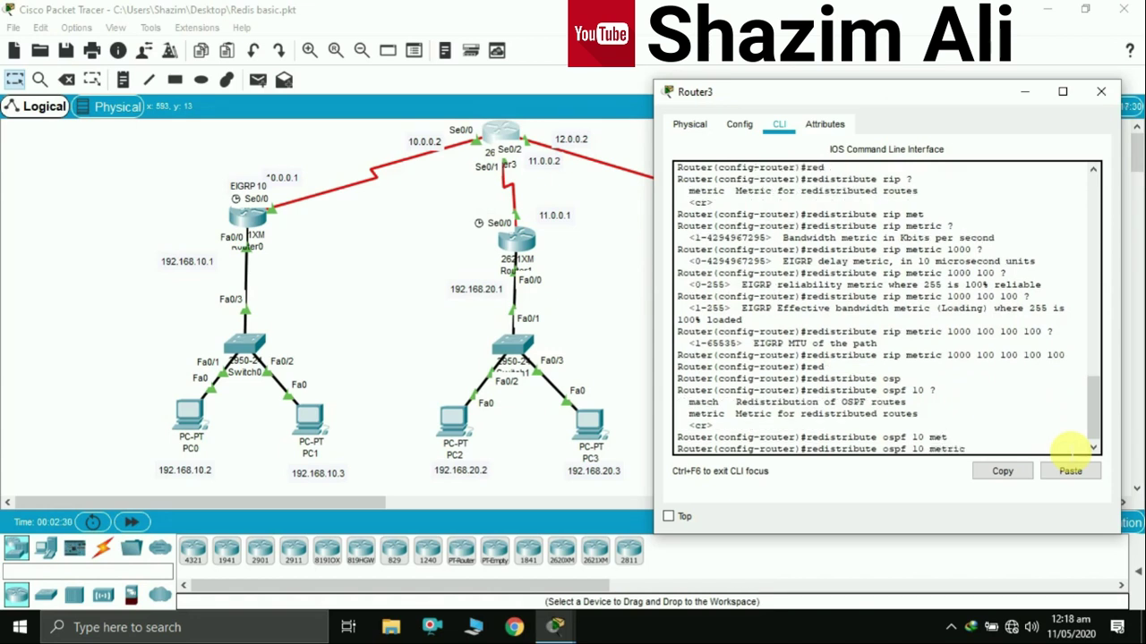
text(1000 100 100 100 100)
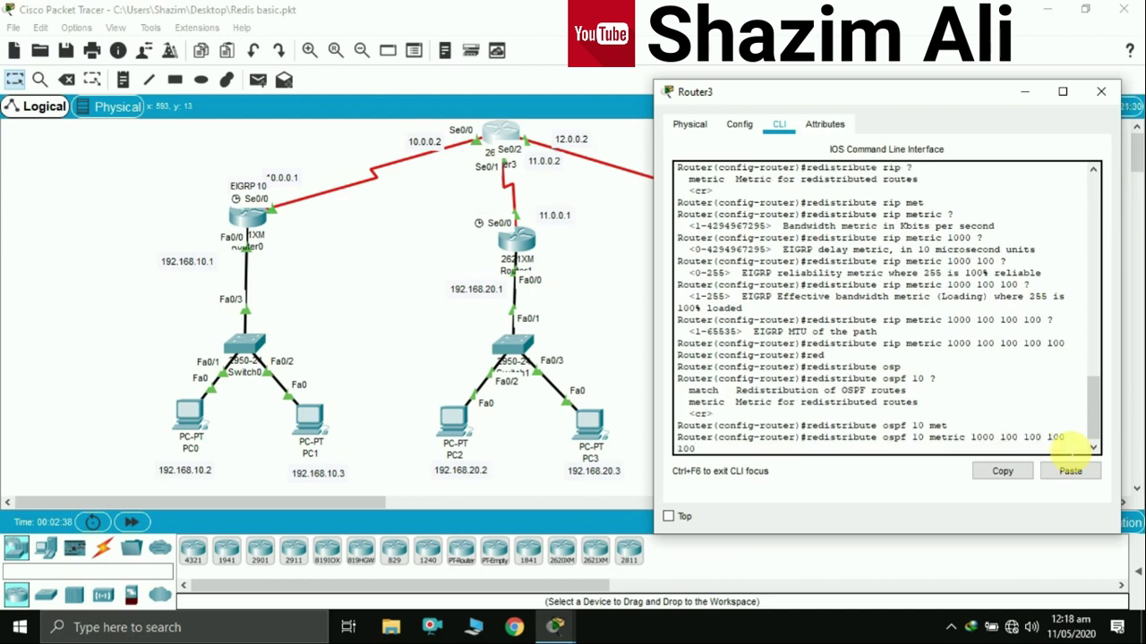
key(Return)
text(exit)
key(Return)
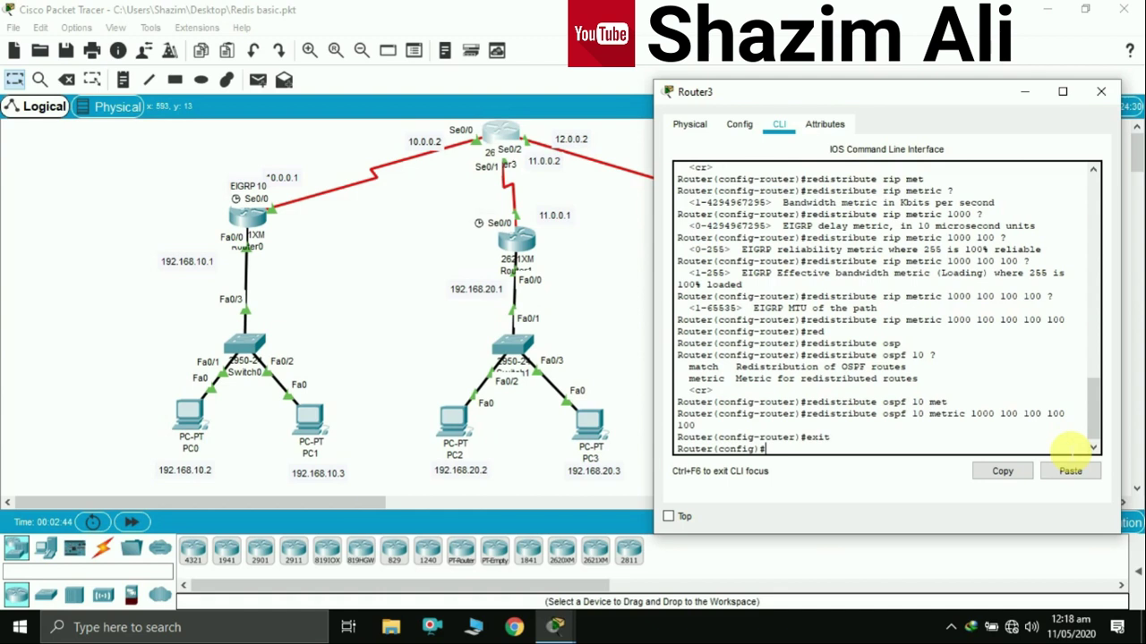
Enter router configuration for RIP on Router3.
key(Return)
key(Return)
text(router)
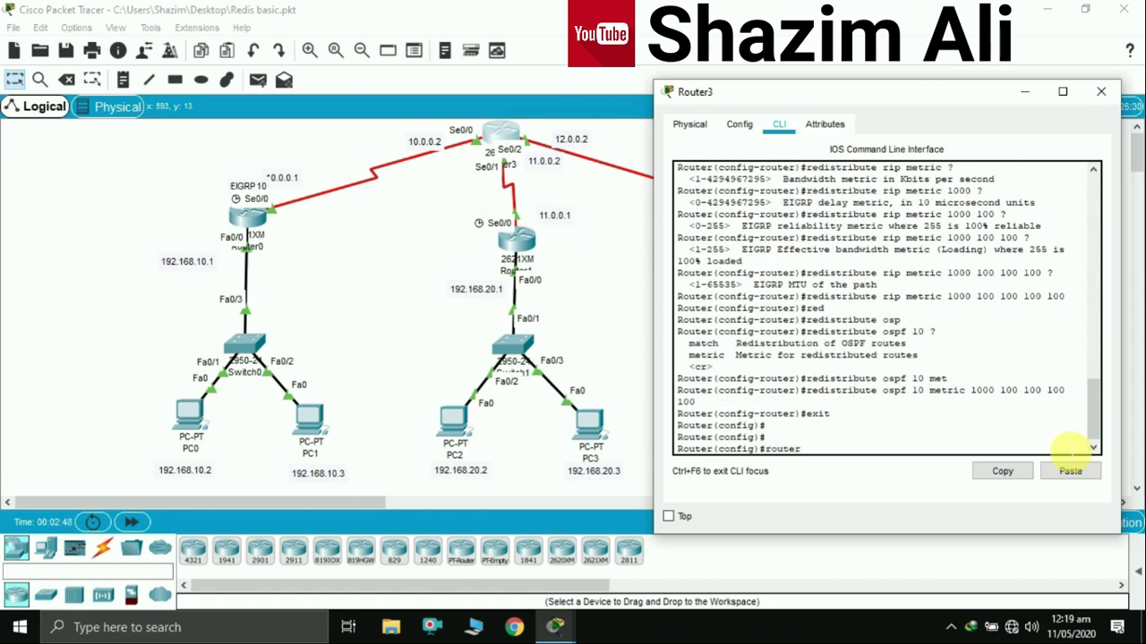
text( rip)
key(Return)
Redistribute EIGRP 10 into RIP with metric 1, consulting context help for the system number and metric options.
text(red)
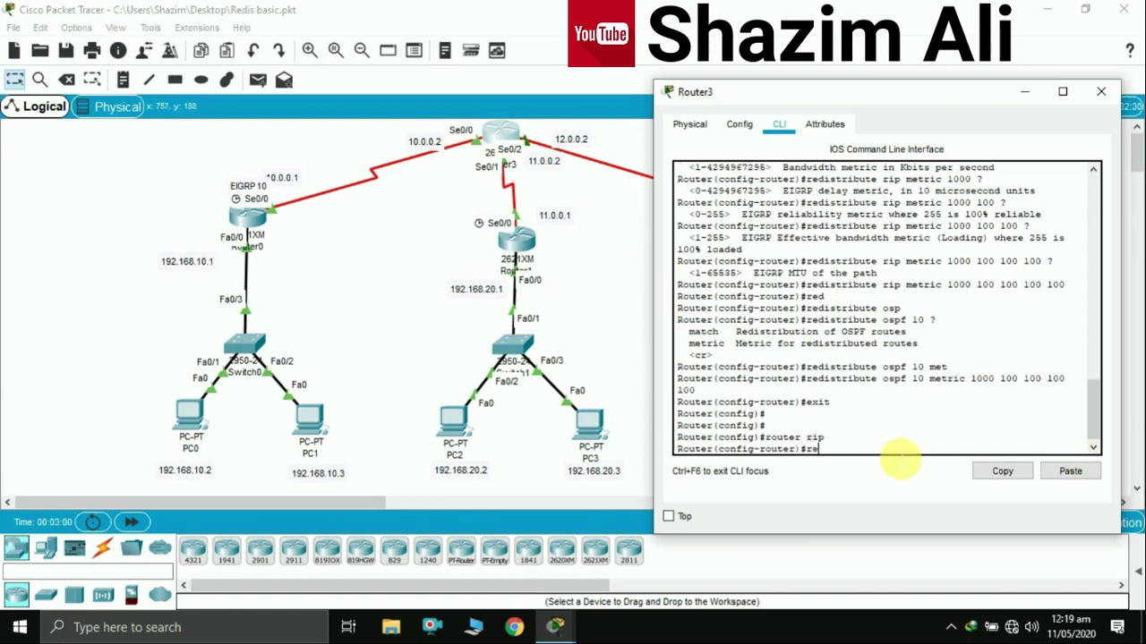
key(Tab)
text(e)
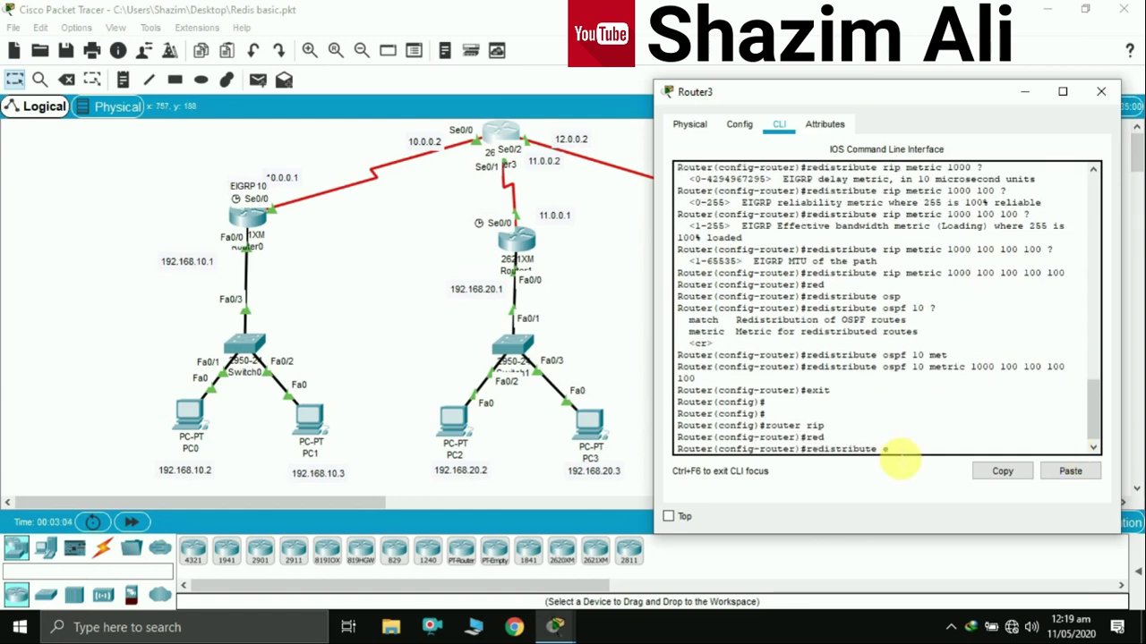
text(i)
key(Tab)
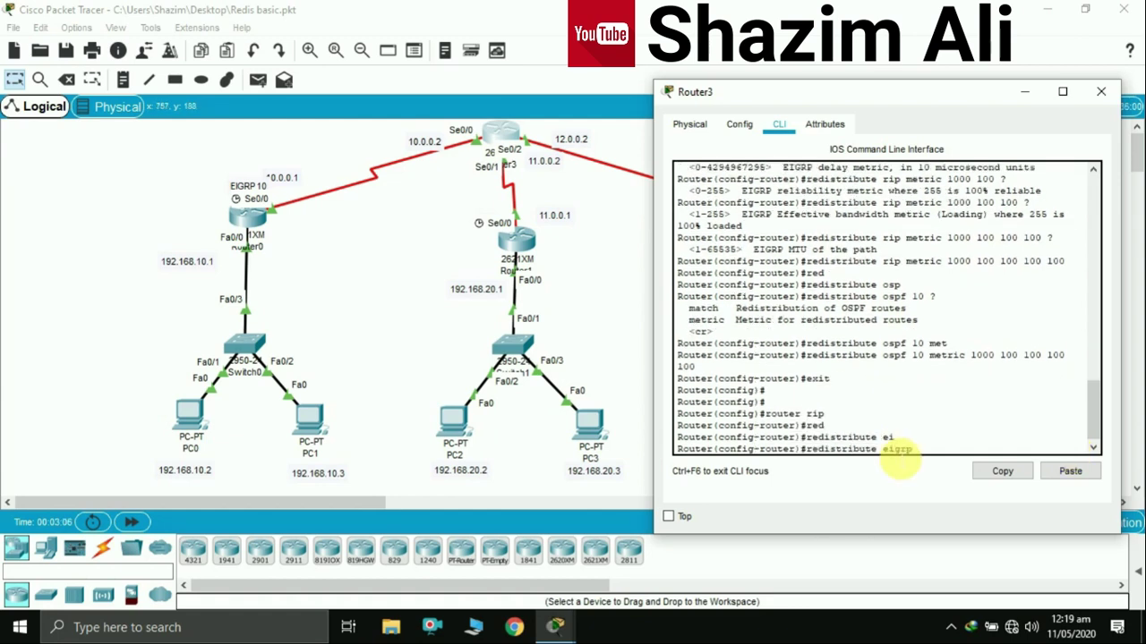
text(?10)
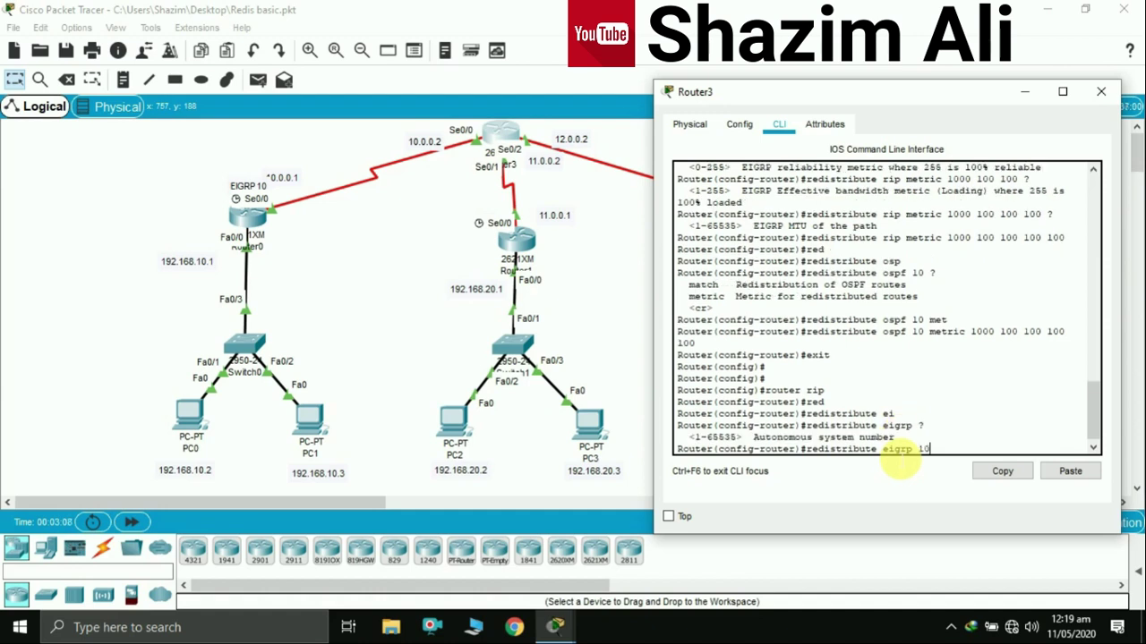
text( ?)
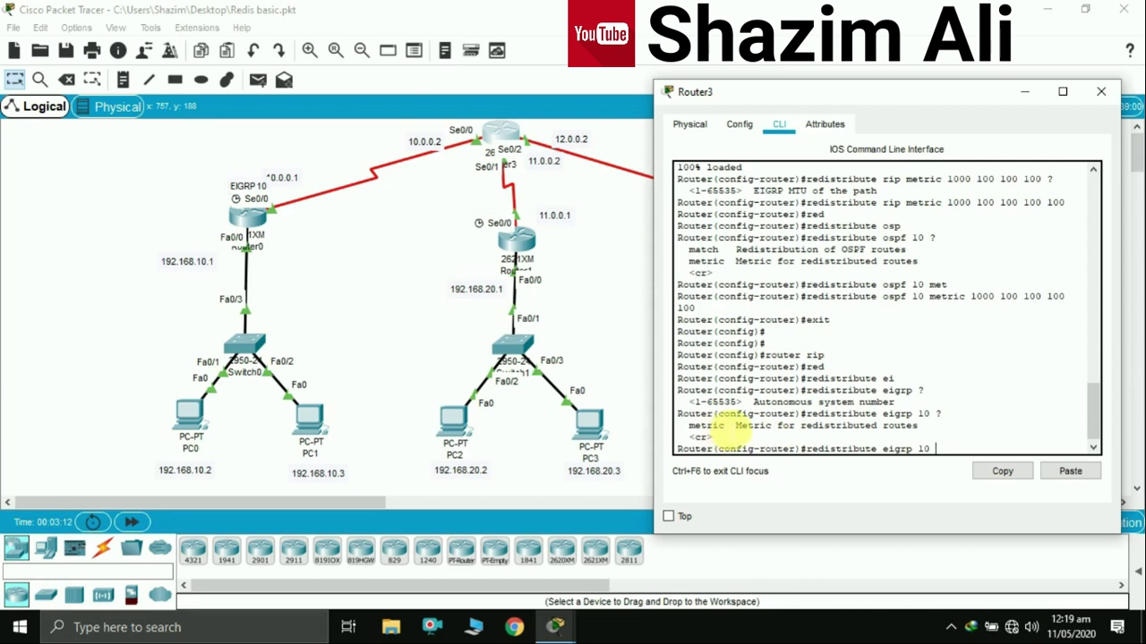
text(m)
text(e)
key(Tab)
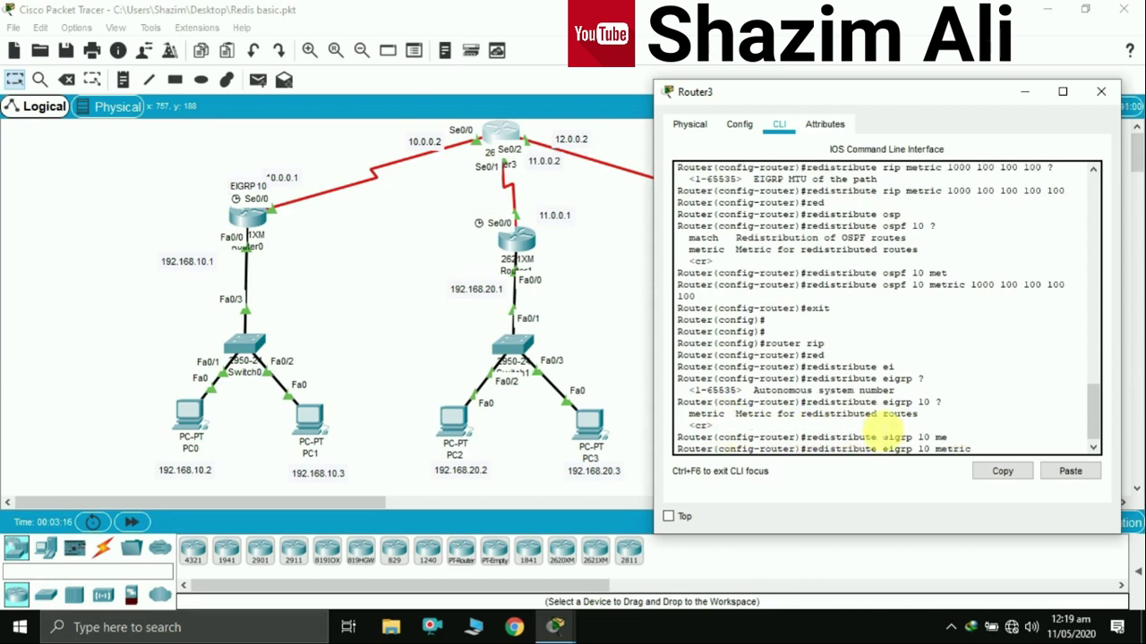
text(?)
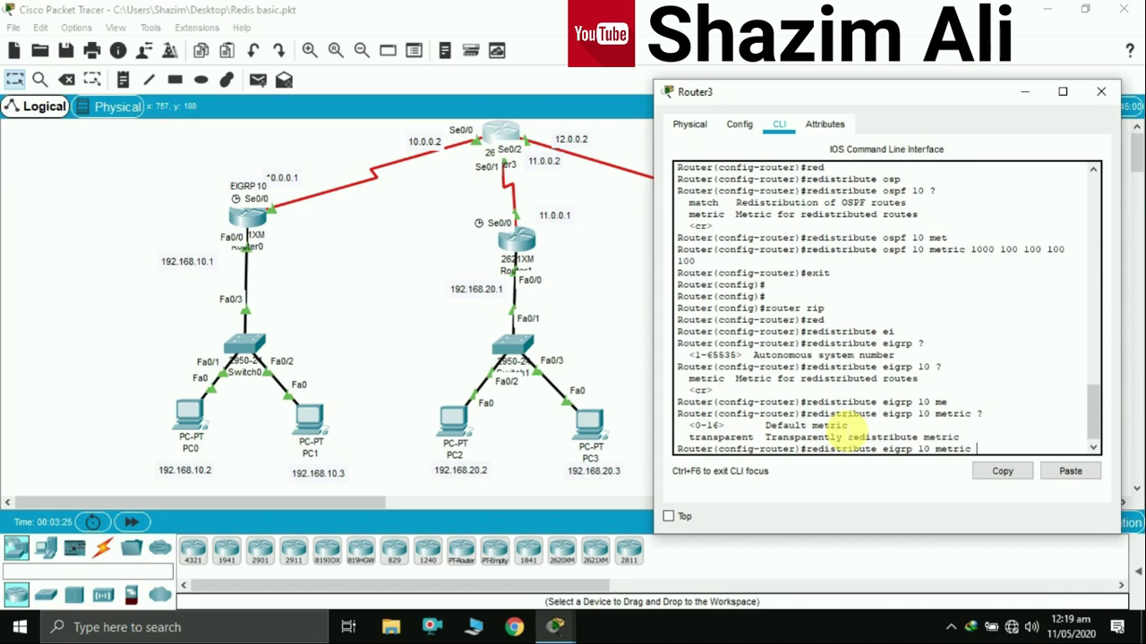
text(1)
key(Return)
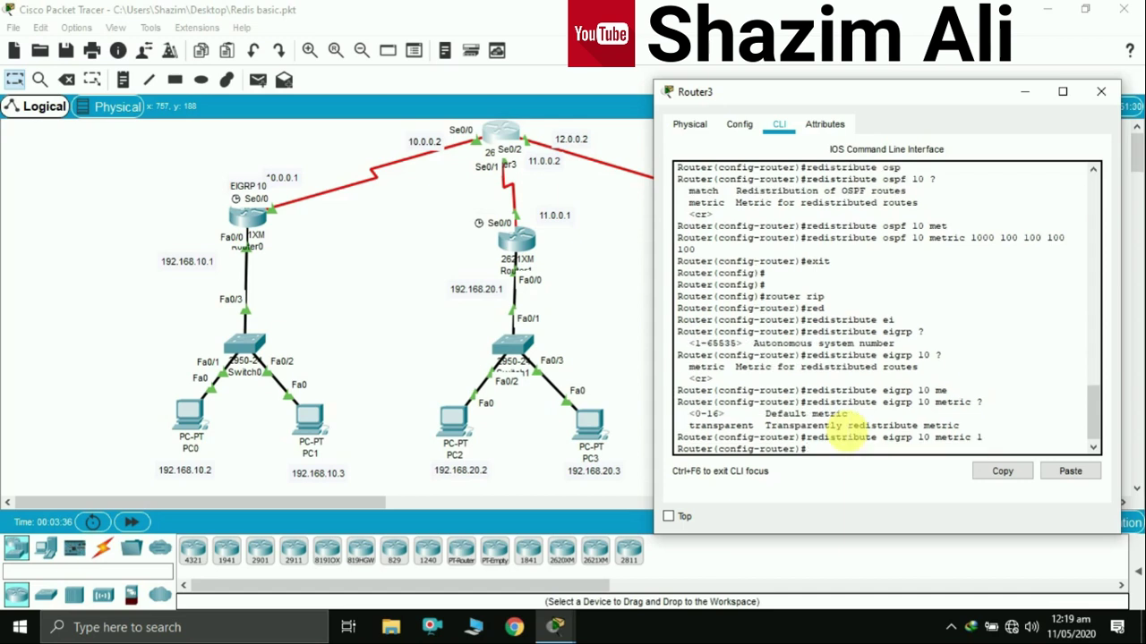
Redistribute OSPF 10 into RIP with metric 1 and exit to global configuration mode.
text(red)
key(Tab)
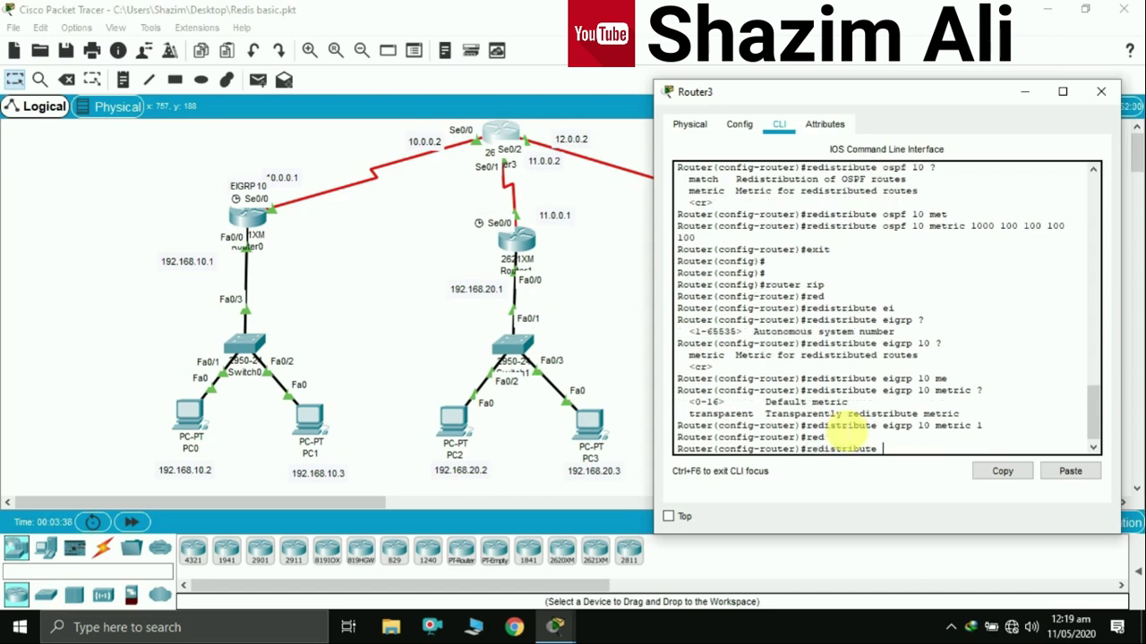
text(os)
key(Tab)
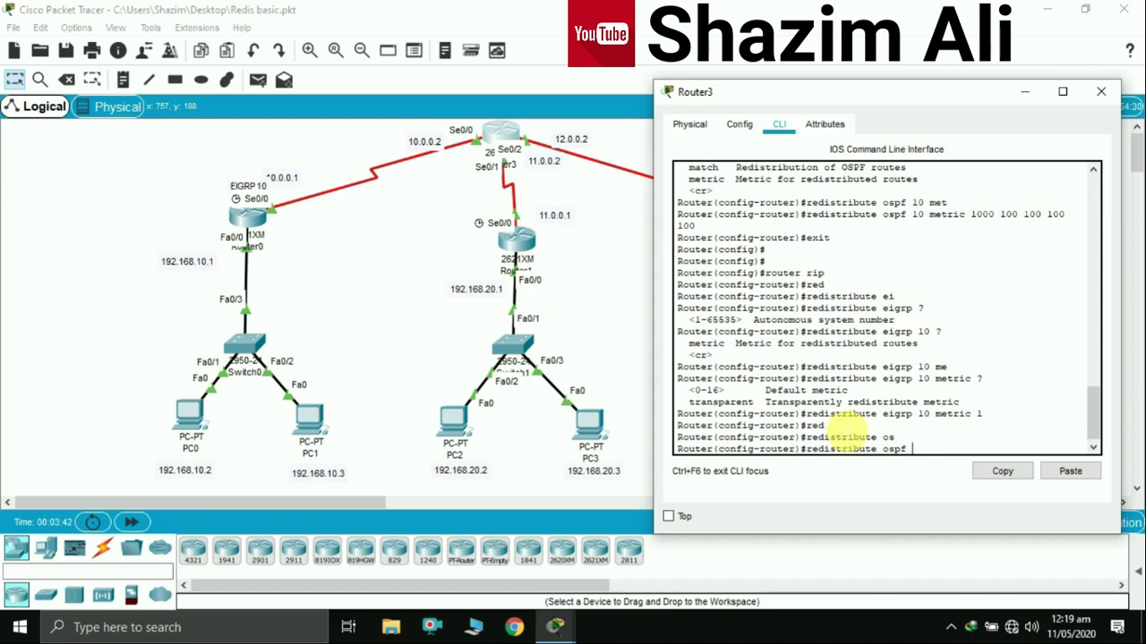
text(10 )
text(?met)
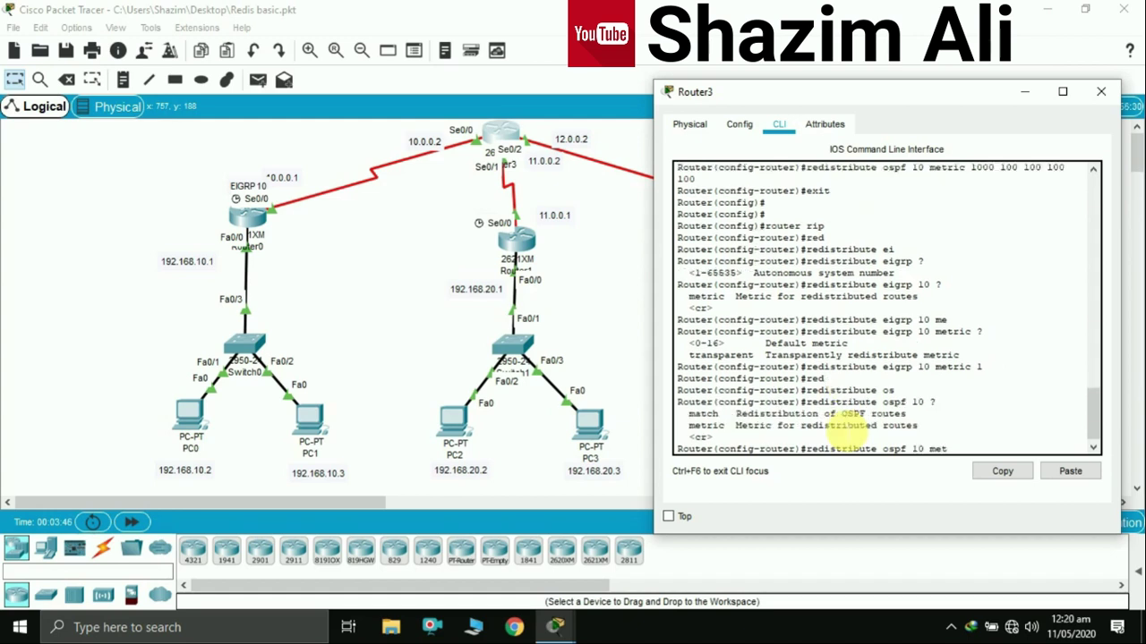
key(Tab)
text(1)
key(Return)
text(exit)
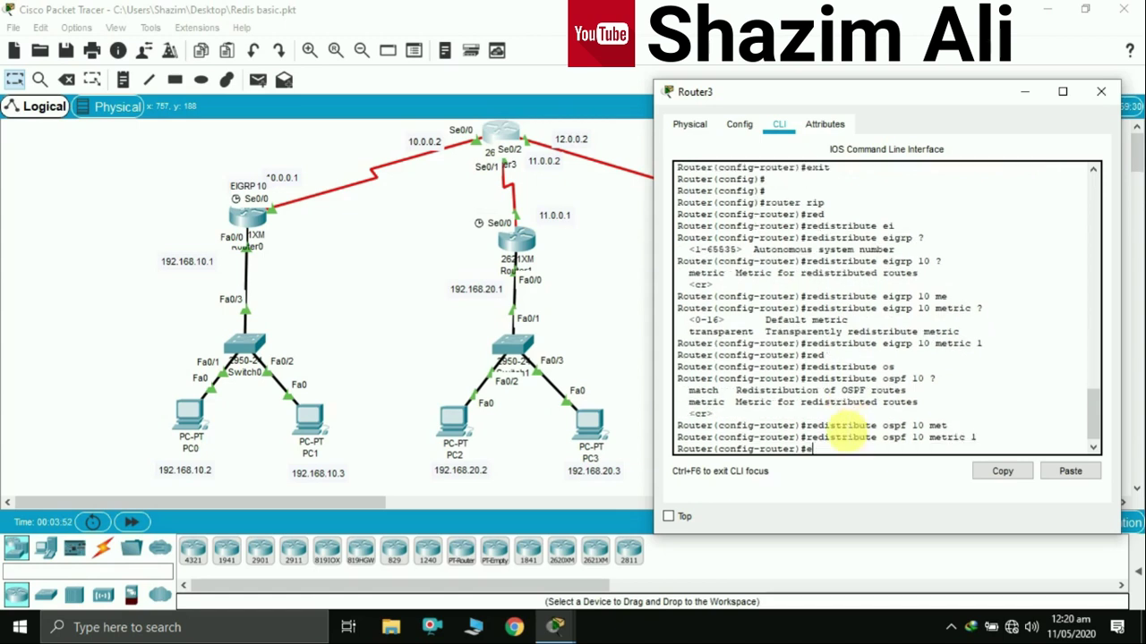
key(Return)
key(Return)
key(Return)
key(Return)
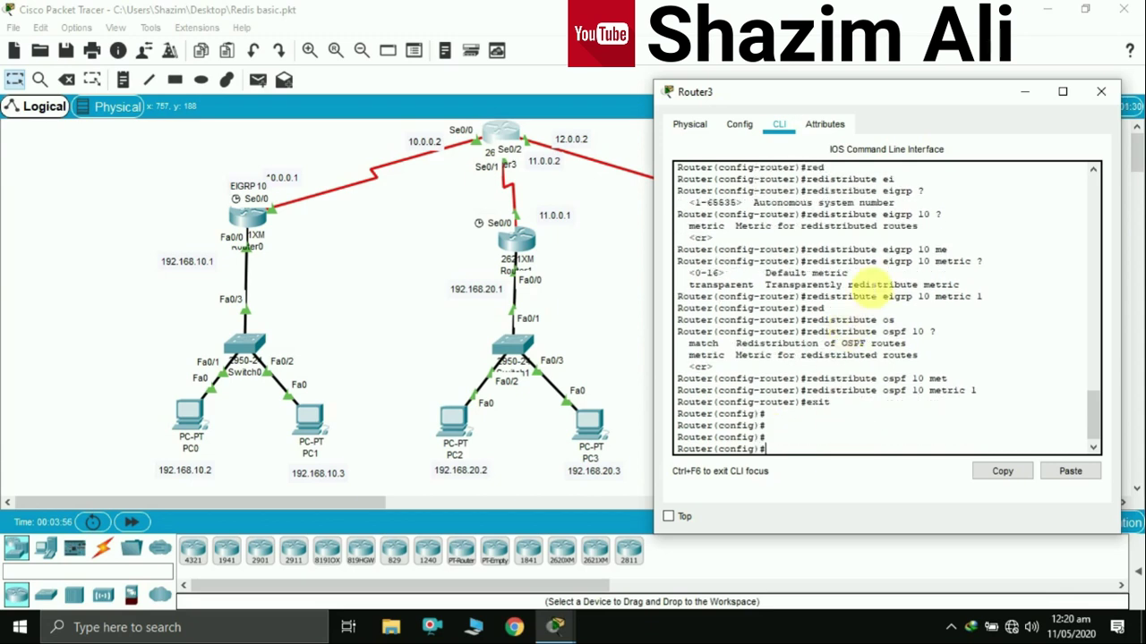
Enter router configuration for OSPF process 10 on Router3, moving its window aside to reveal the OSPF side of the topology.
drag(967, 103, 334, 90)
text(rou)
key(Tab)
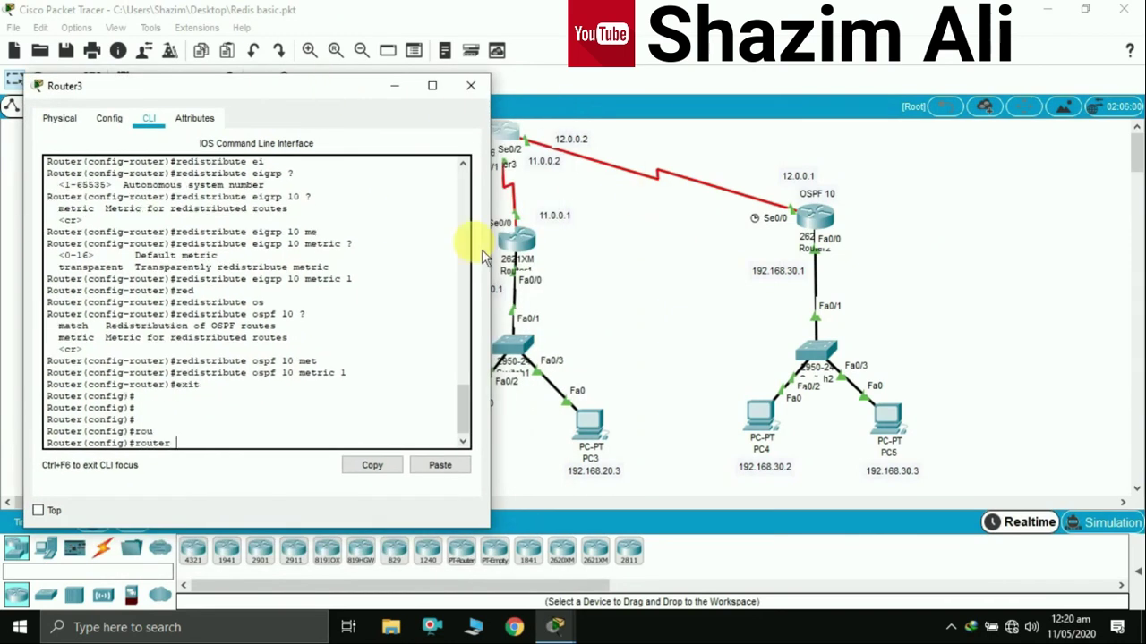
text(osp)
key(Tab)
text(10)
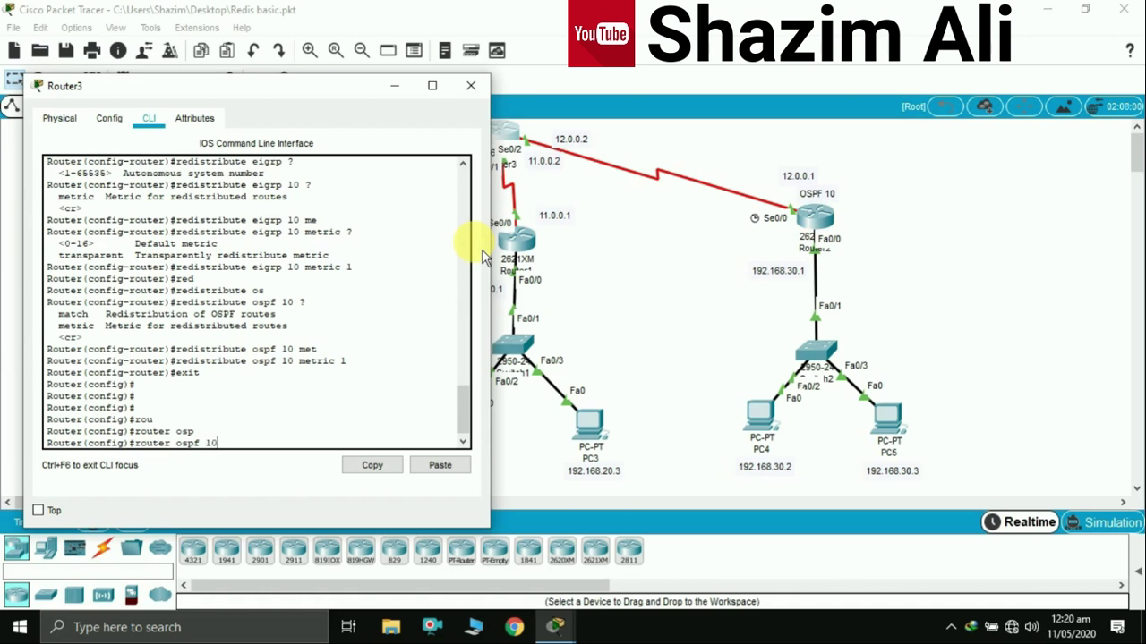
key(Return)
Redistribute RIP into OSPF 10 with the subnets option, consulting context help for the available redistribution options.
text(red)
key(Tab)
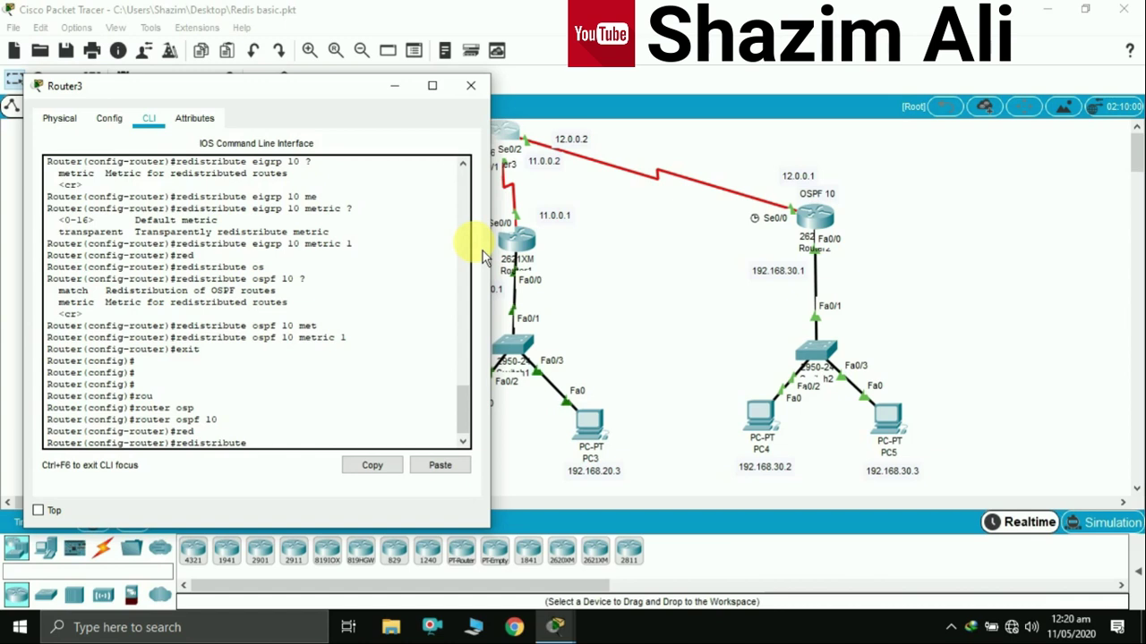
text(rip)
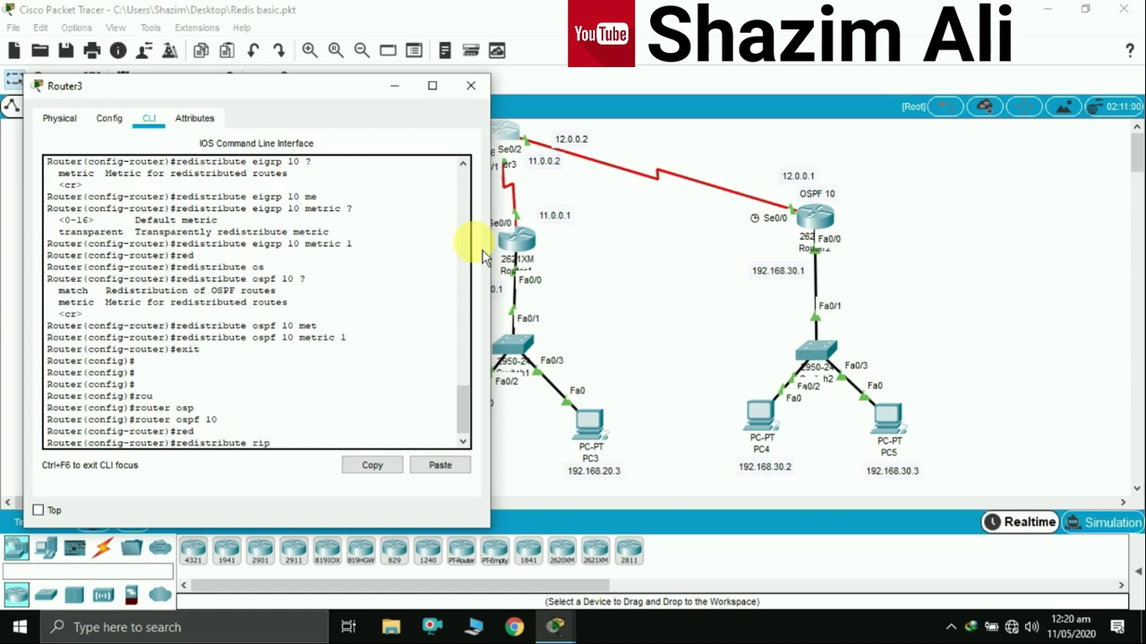
text( ?)
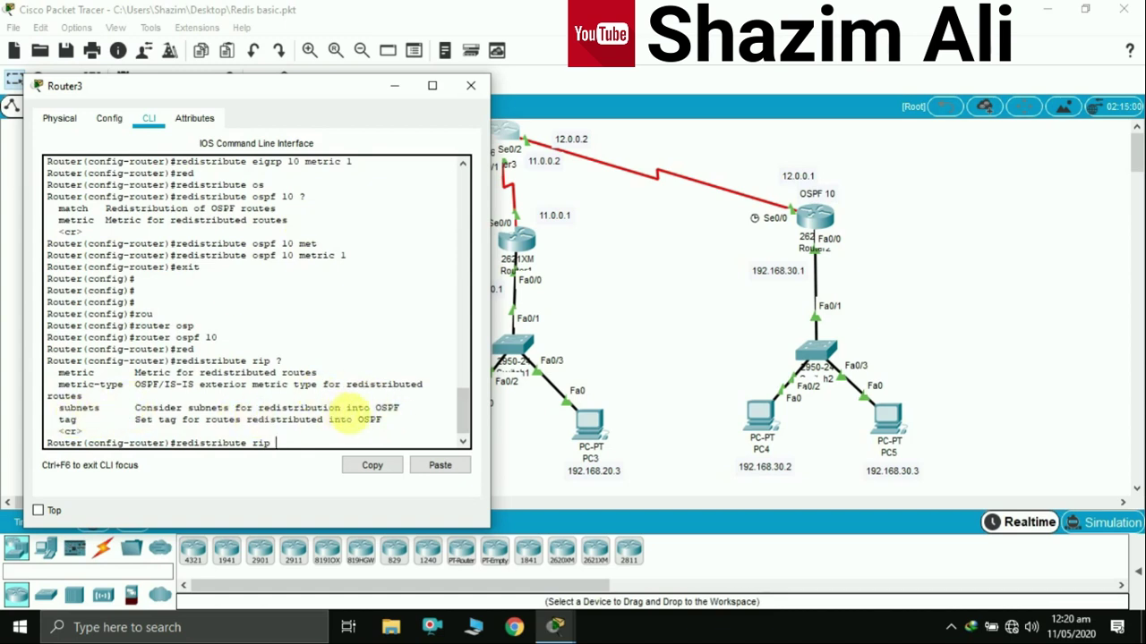
text(sub)
key(Tab)
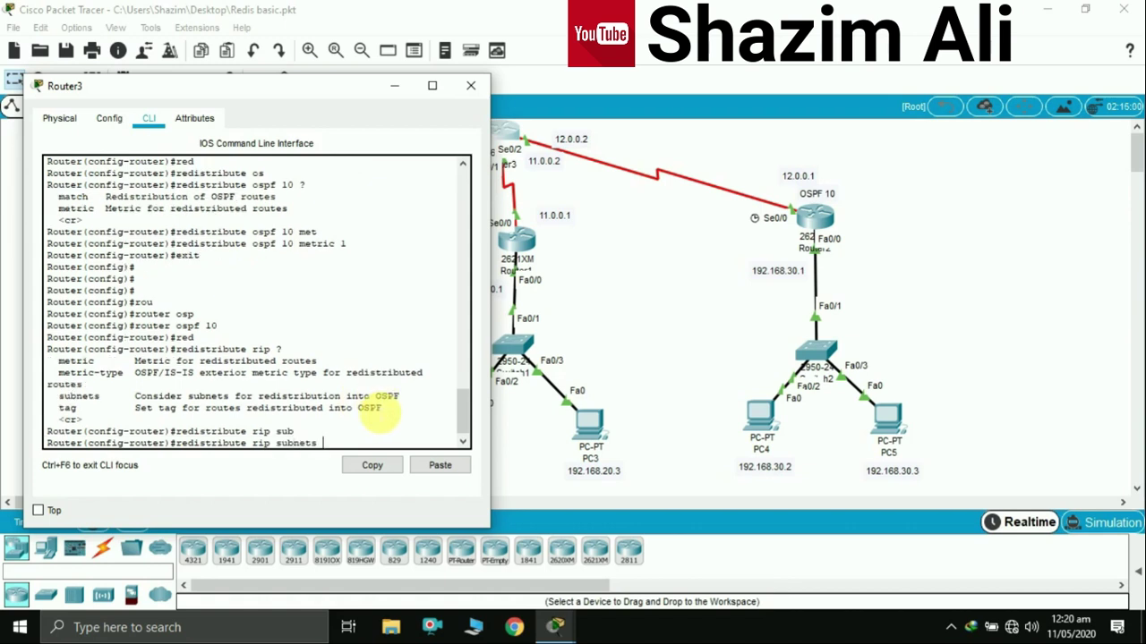
key(Return)
Redistribute EIGRP 10 into OSPF 10 with the subnets option, consulting context help after the system number.
text(red)
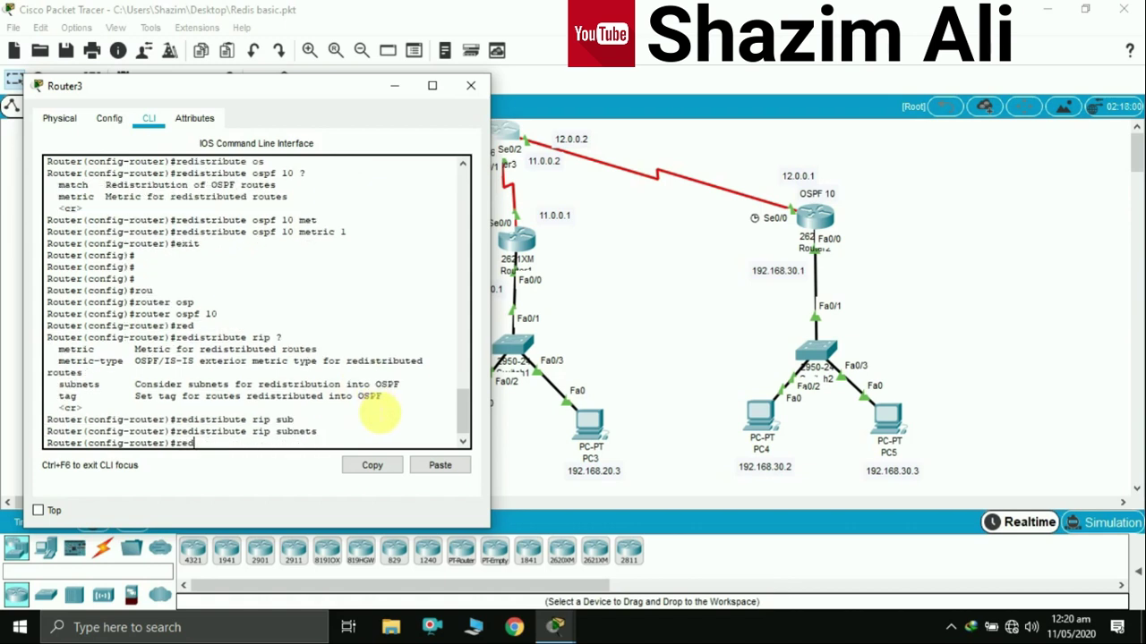
key(Tab)
text(ei)
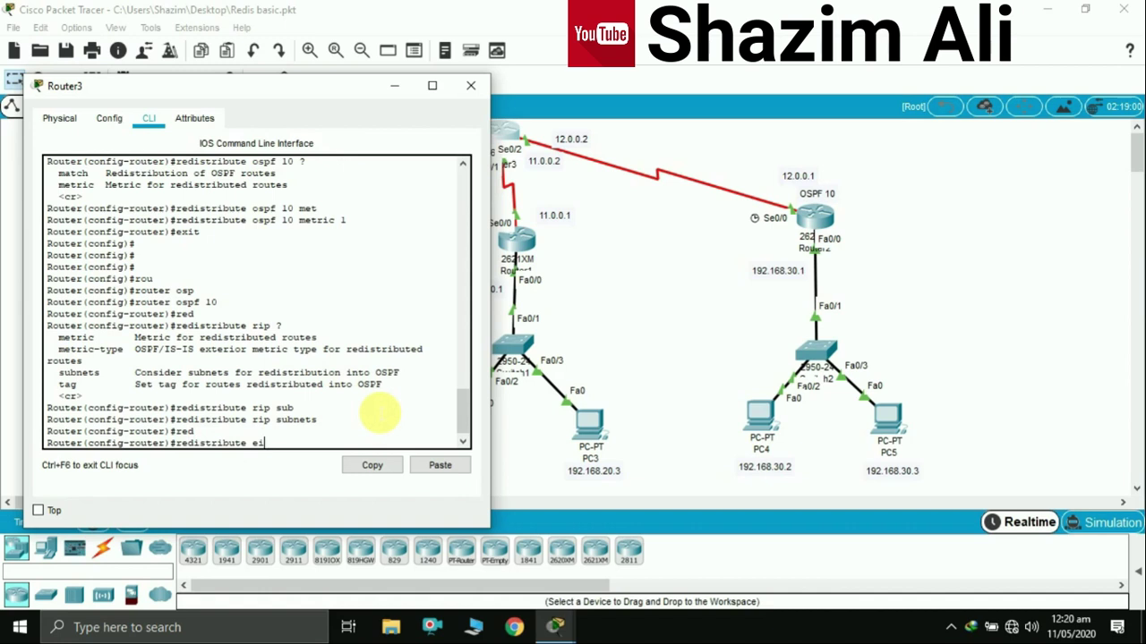
key(Tab)
text(10)
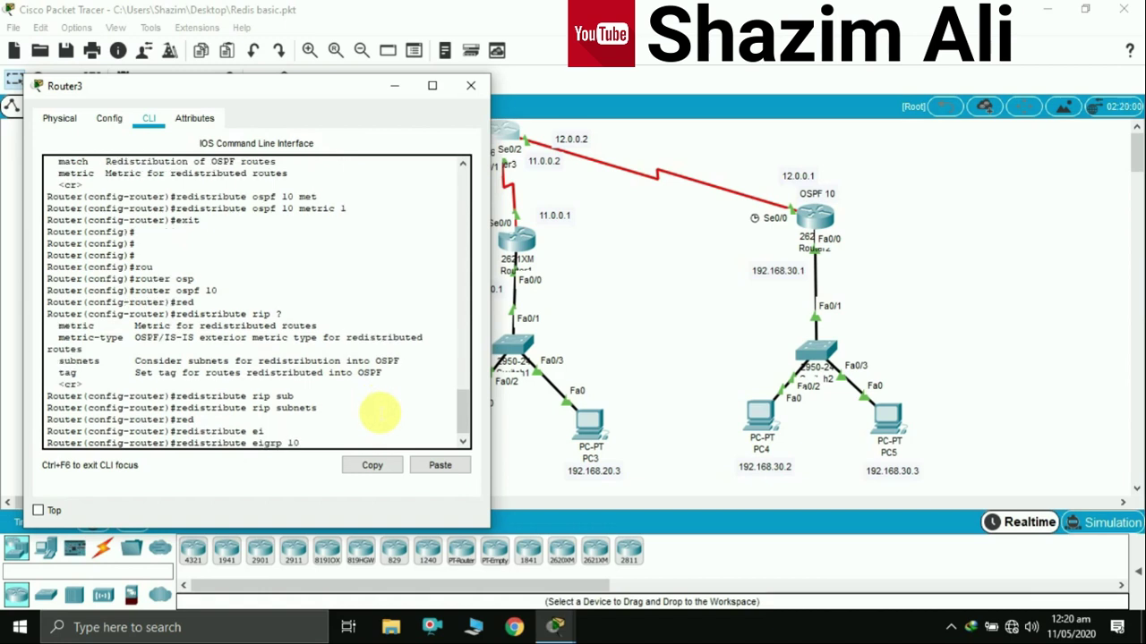
text( ?ssub)
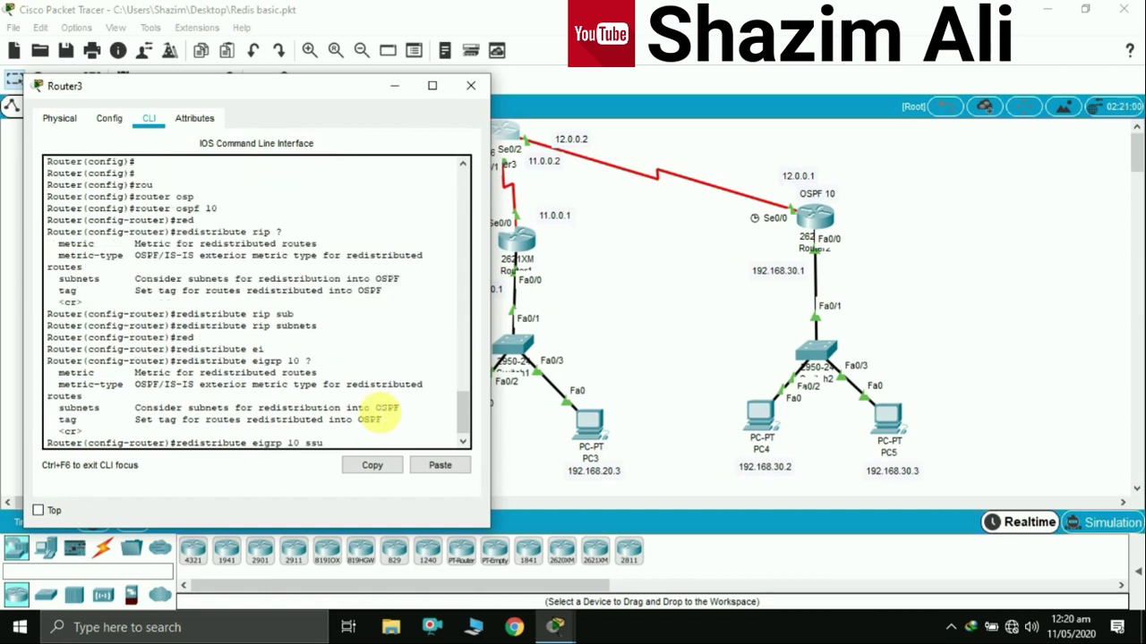
key(Tab)
key(BackSpace)
key(BackSpace)
key(BackSpace)
key(BackSpace)
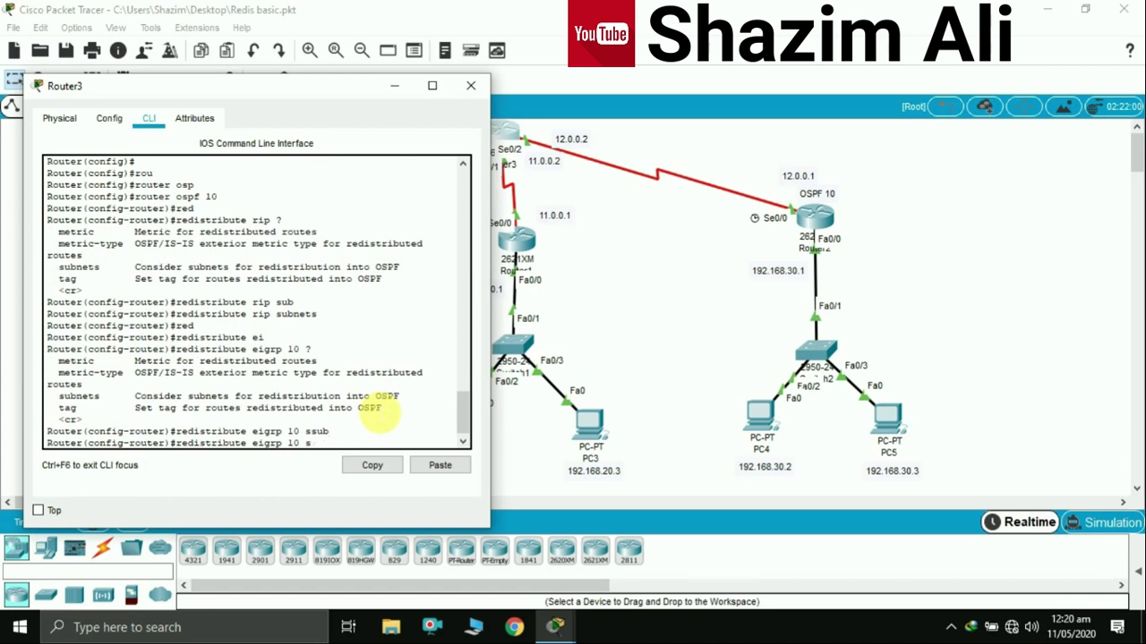
text(b)
key(Tab)
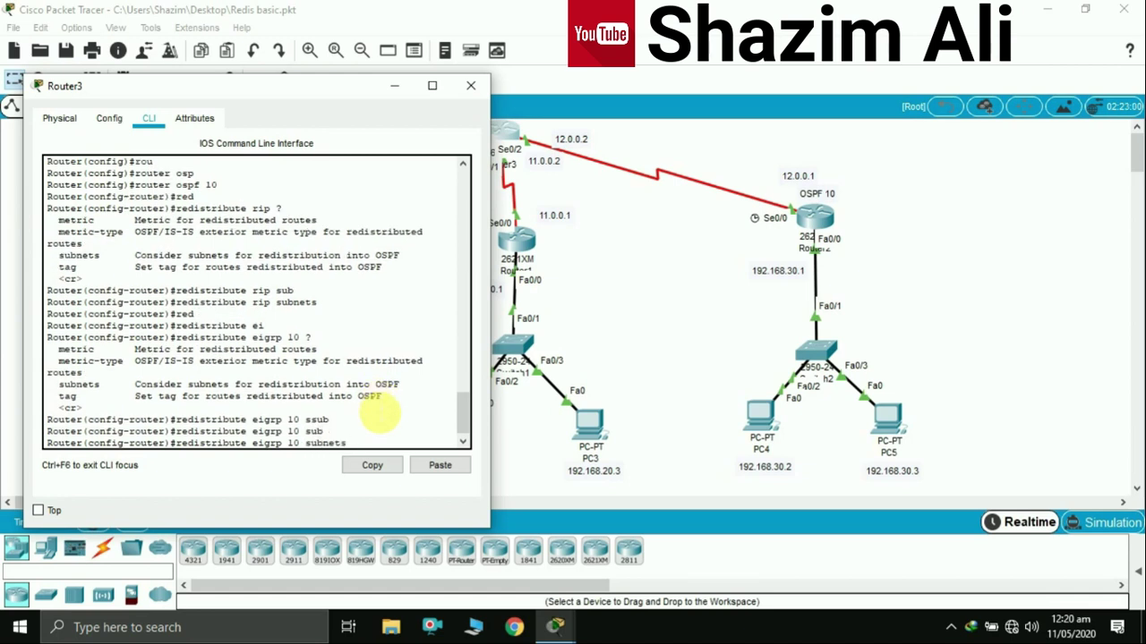
key(Return)
Leave configuration mode on Router3 for the privileged prompt and close the router's window.
key(Return)
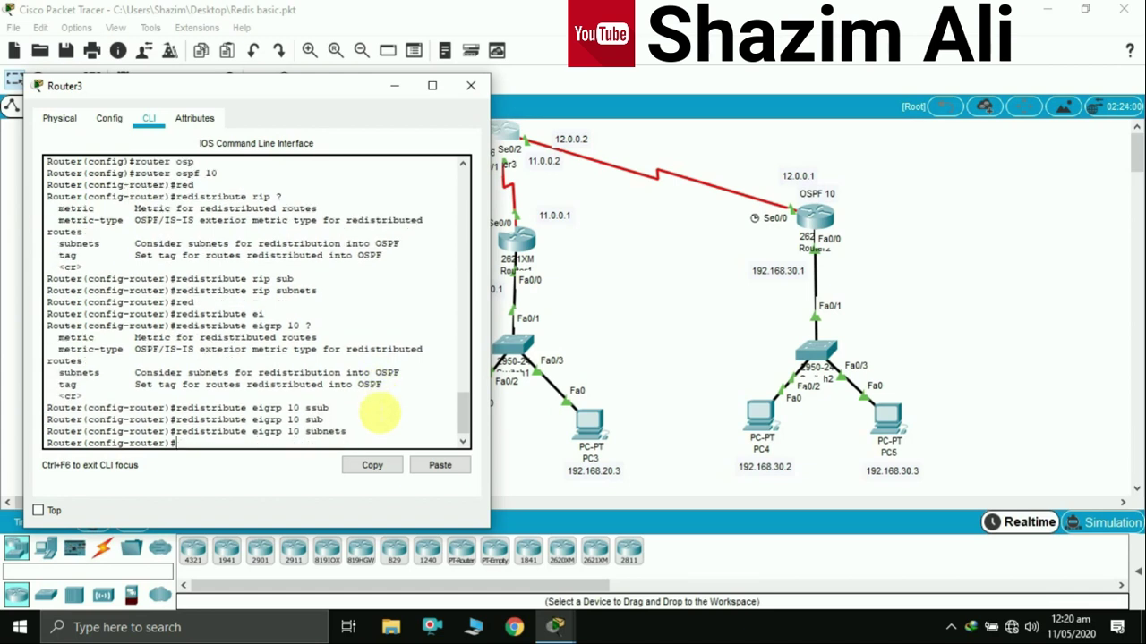
key(ctrl+z)
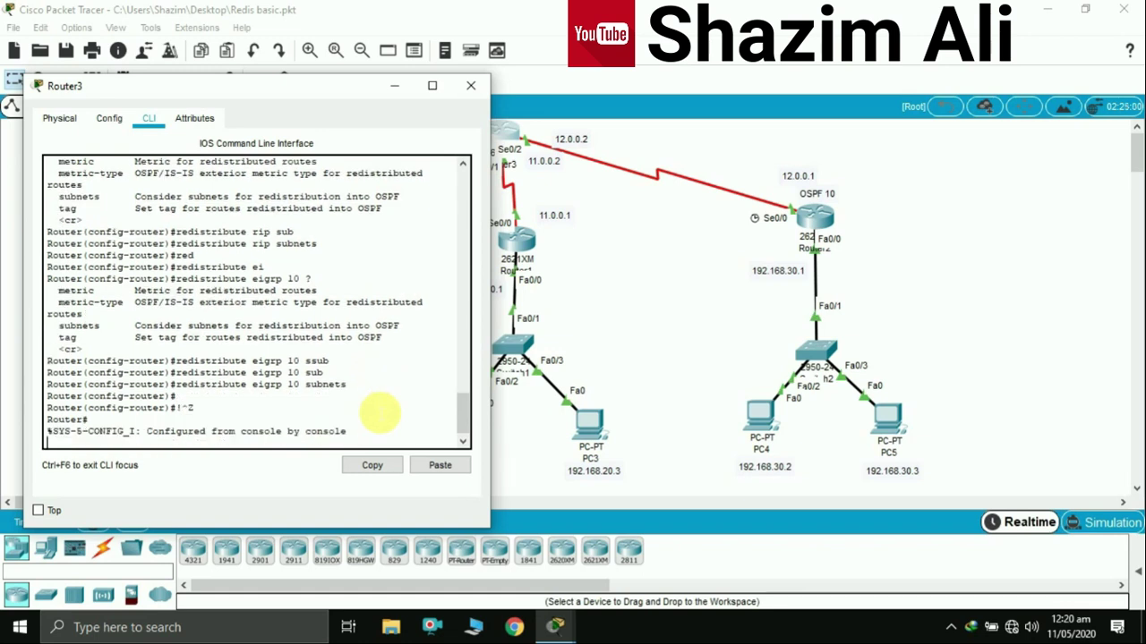
key(Return)
click(471, 85)
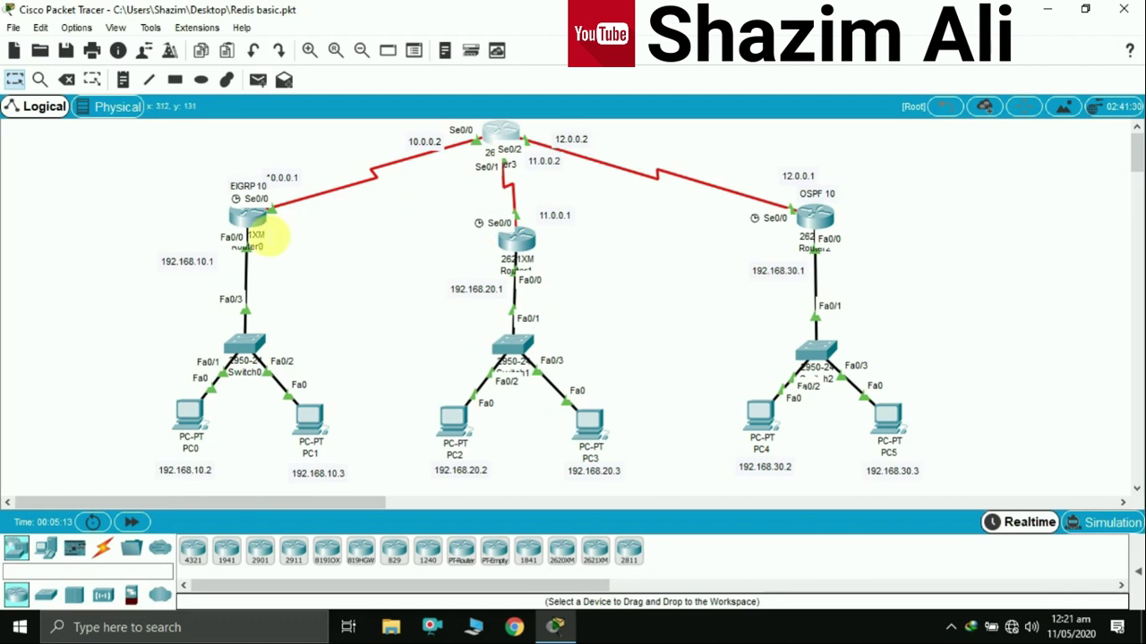
Display the IP routing table on Router0, examine the code of the 11.0.0.0/8 route, and close the router's window.
click(253, 220)
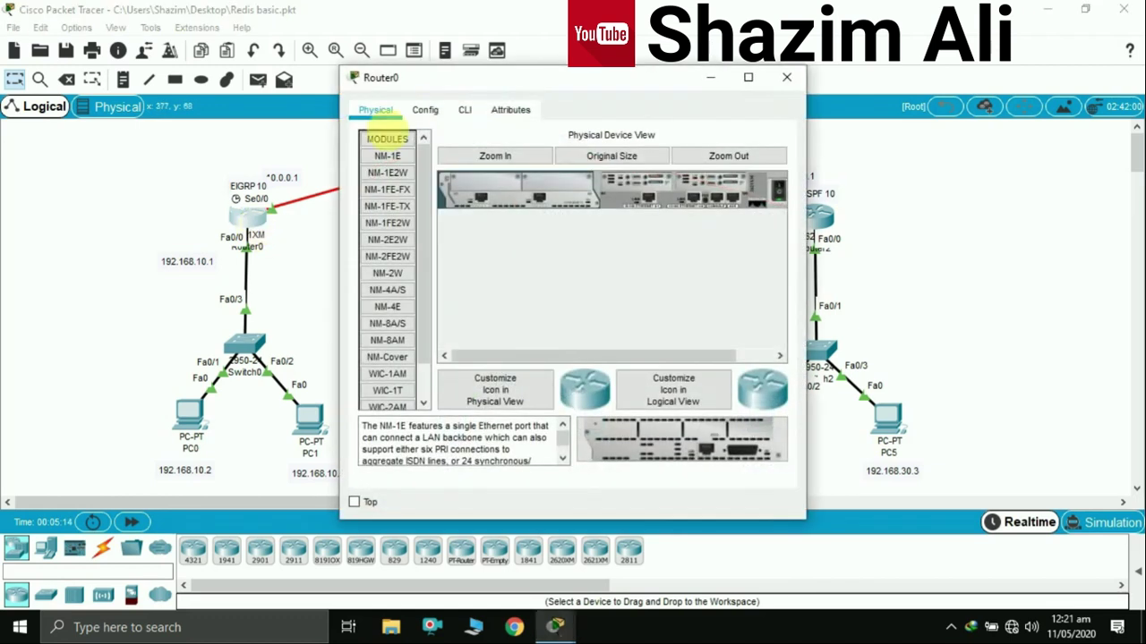
click(464, 113)
text(sho)
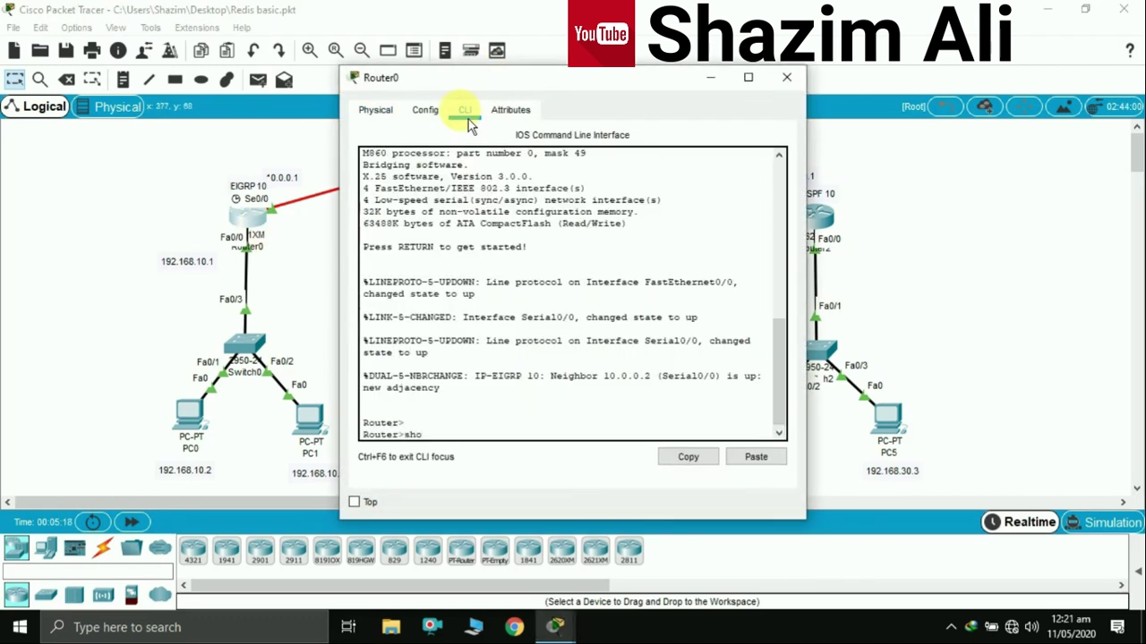
key(Tab)
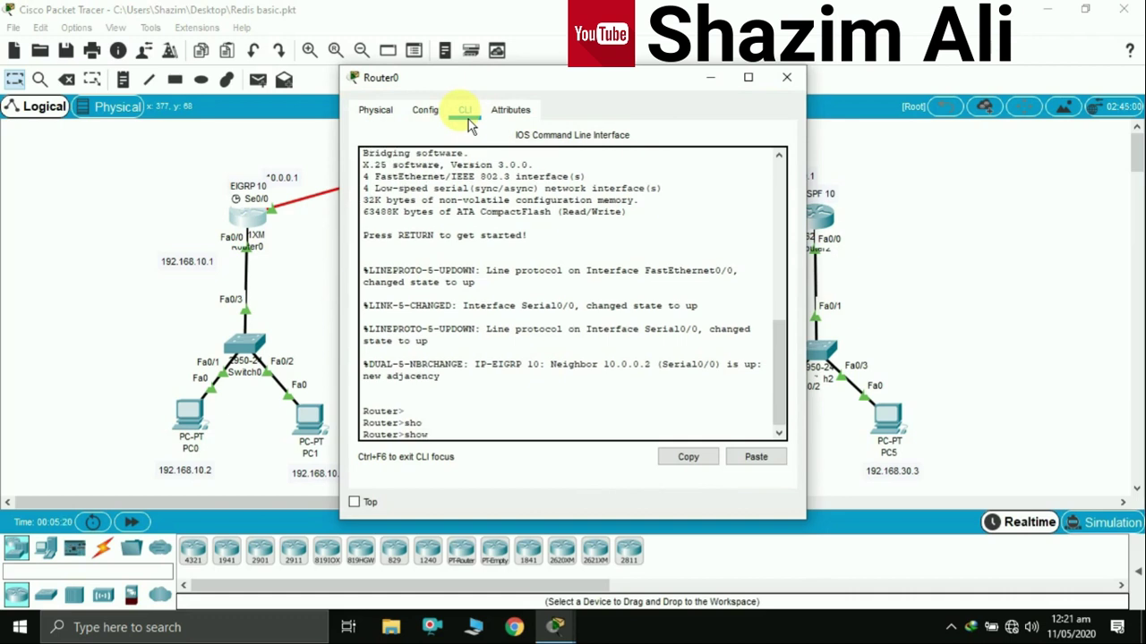
text(ip rou)
key(Tab)
key(Return)
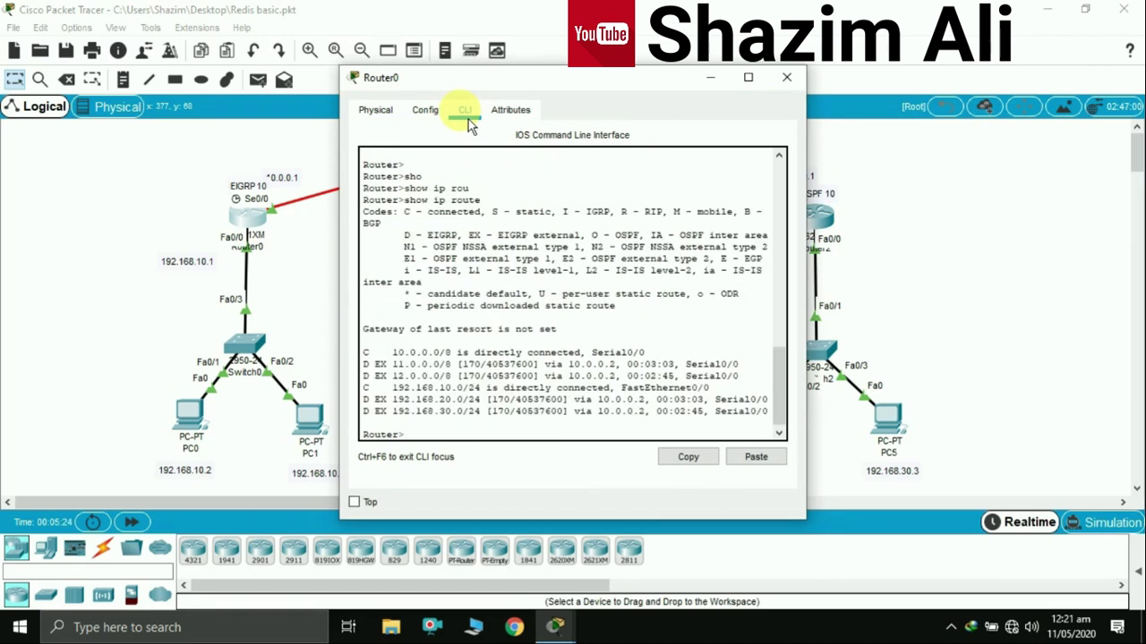
drag(374, 364, 389, 366)
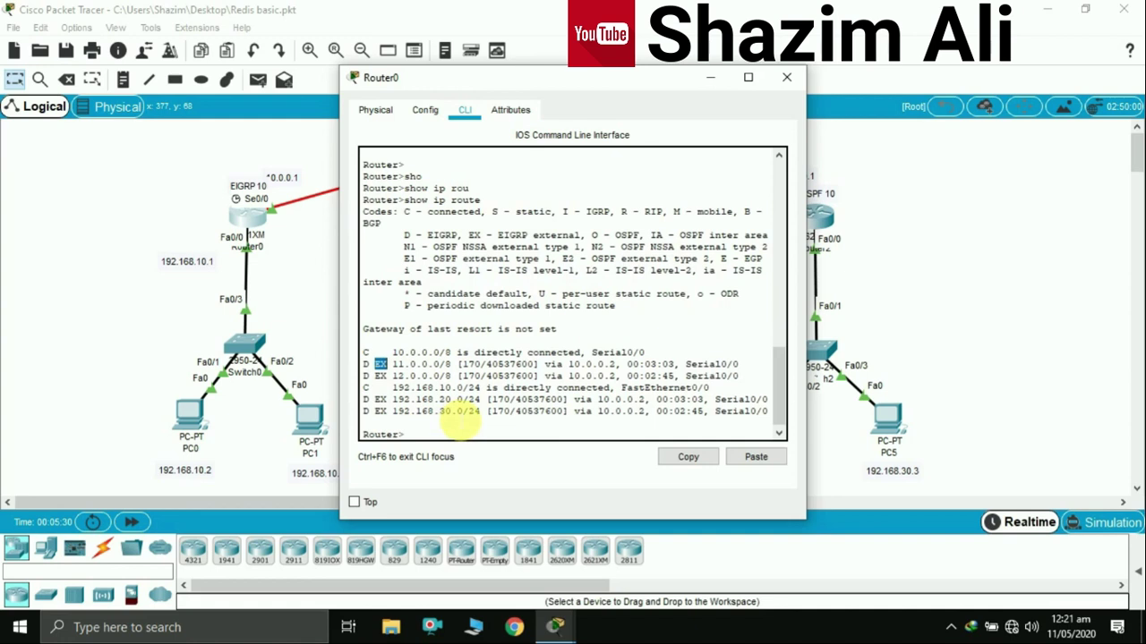
click(787, 77)
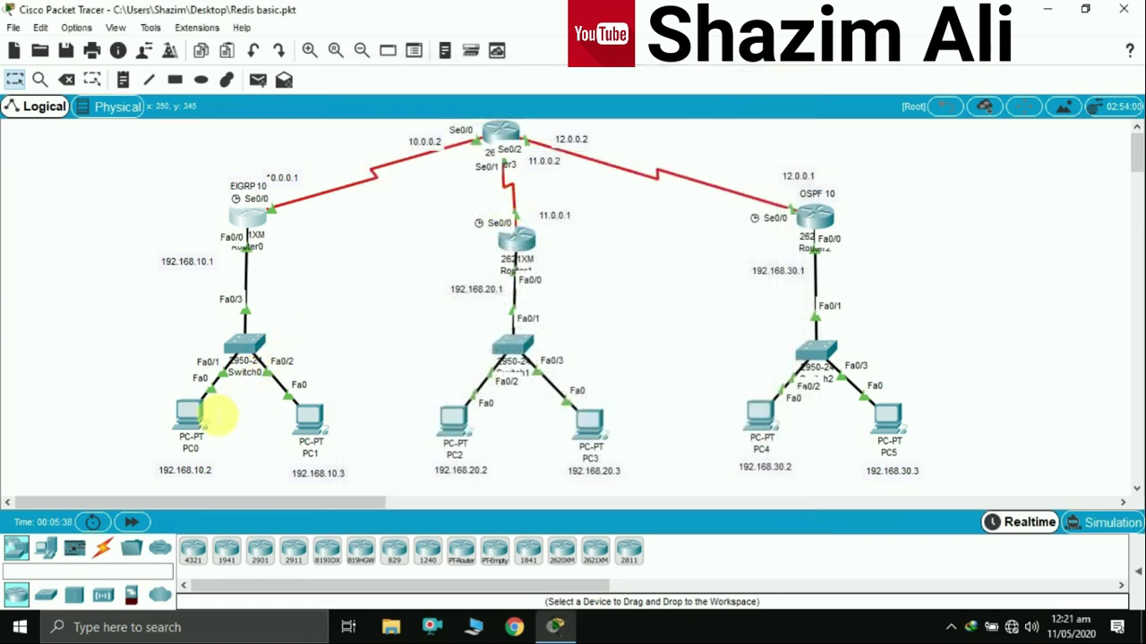
Ping PC5 at 192.168.30.3 from PC0's command prompt to test reachability of the OSPF network.
click(191, 419)
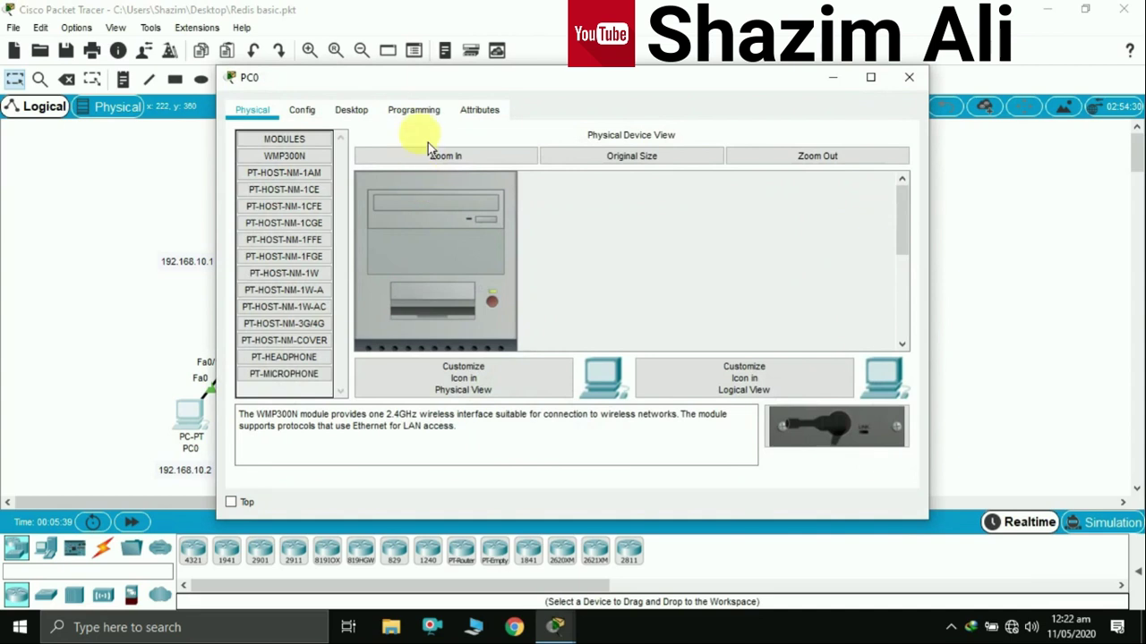
click(358, 113)
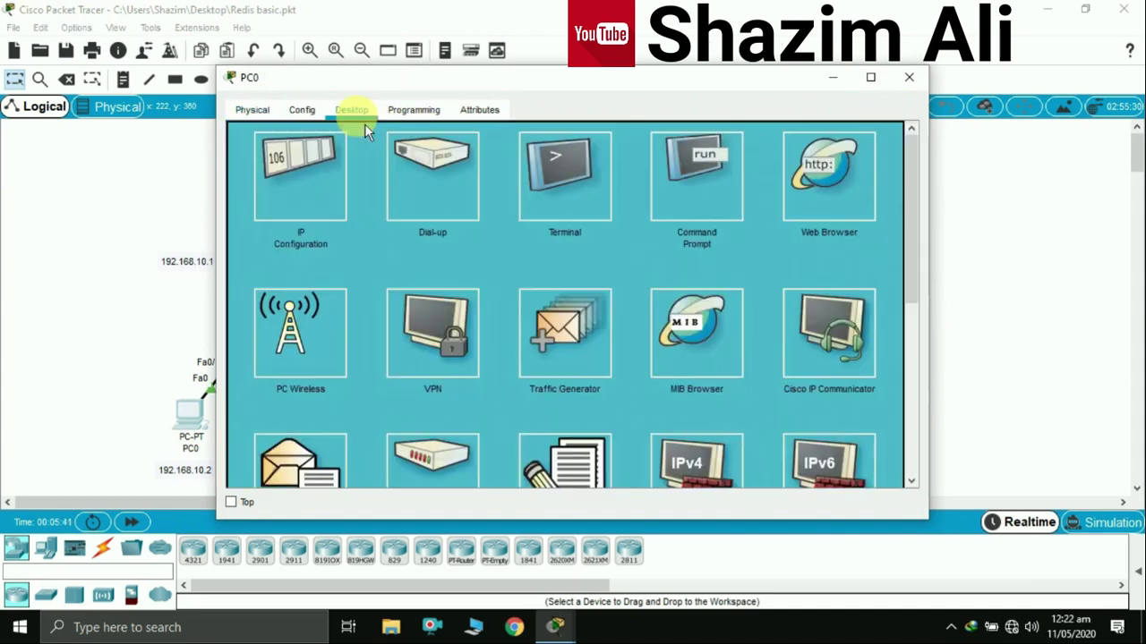
click(710, 199)
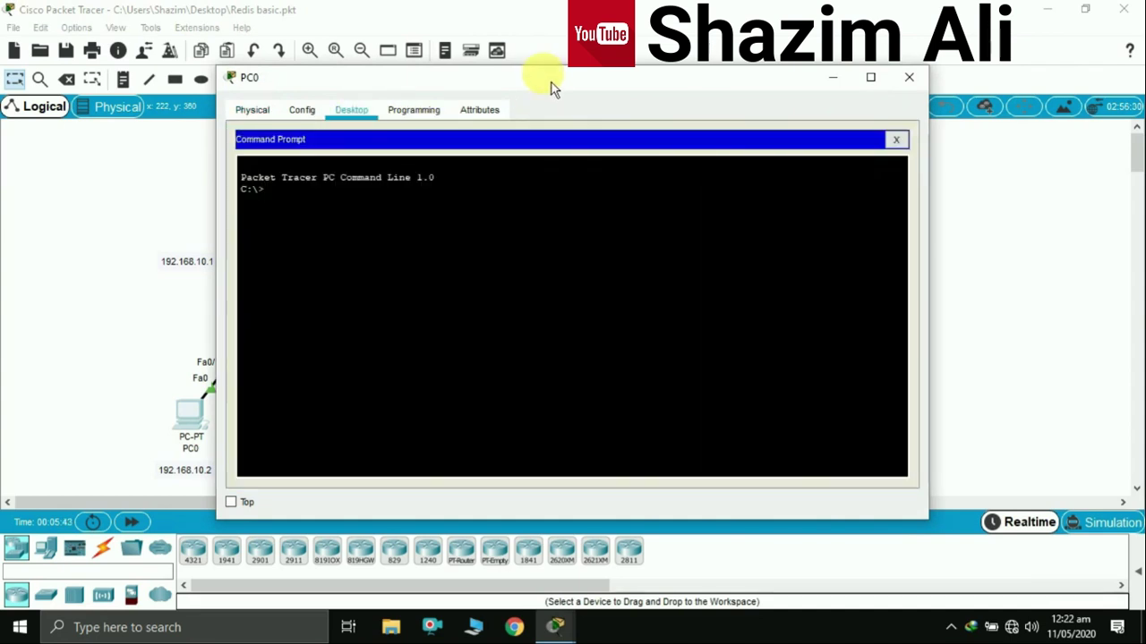
drag(554, 87, 382, 43)
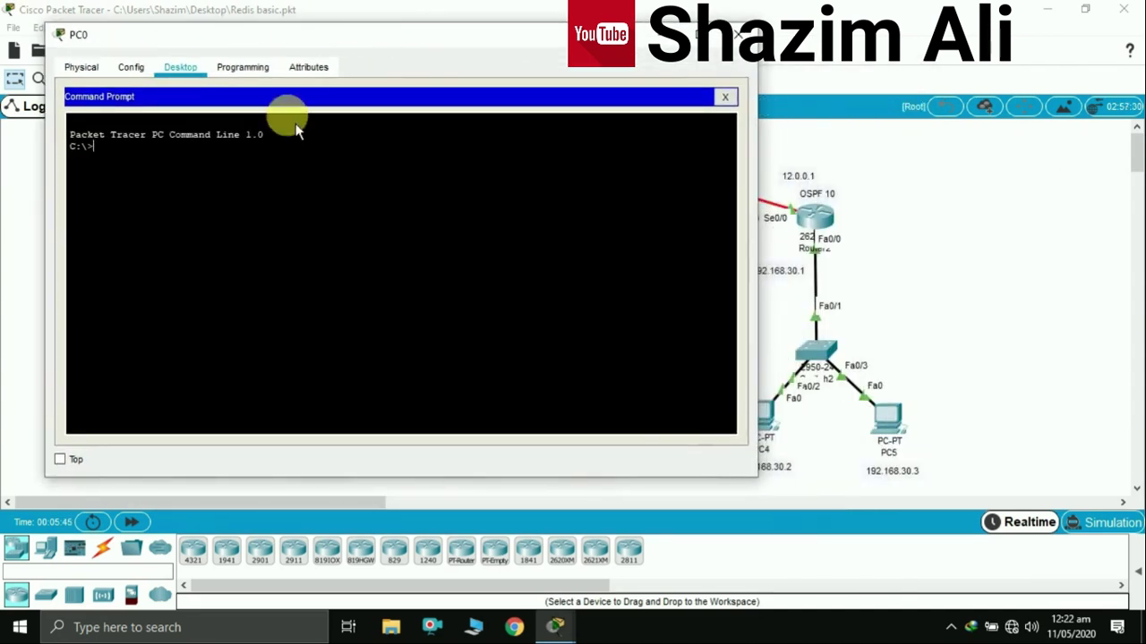
text(ping )
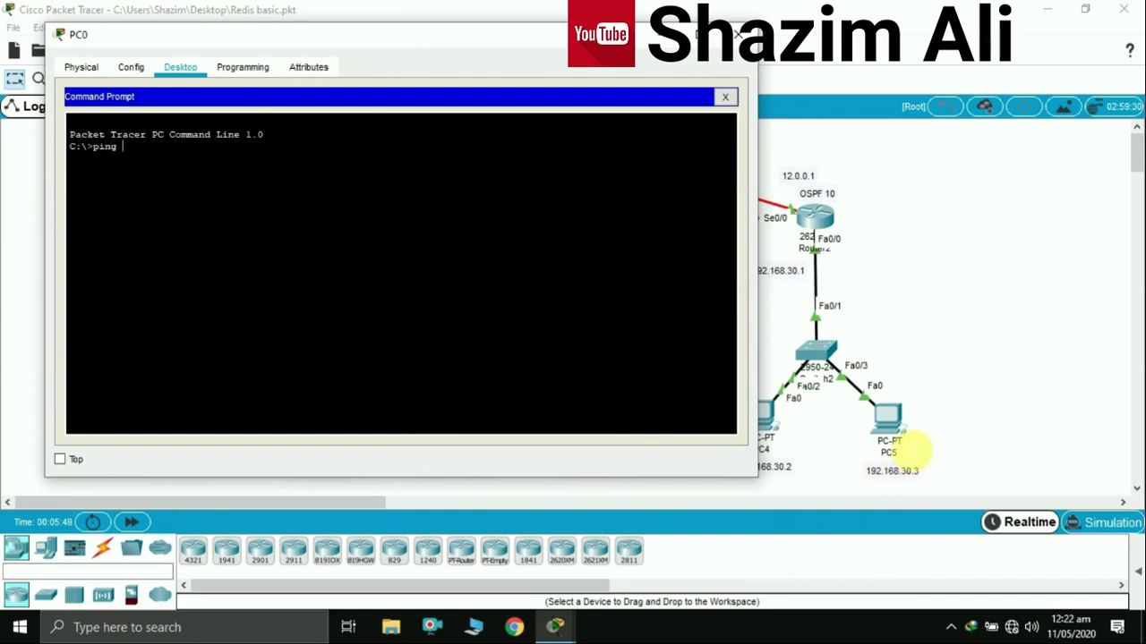
text(192.168.)
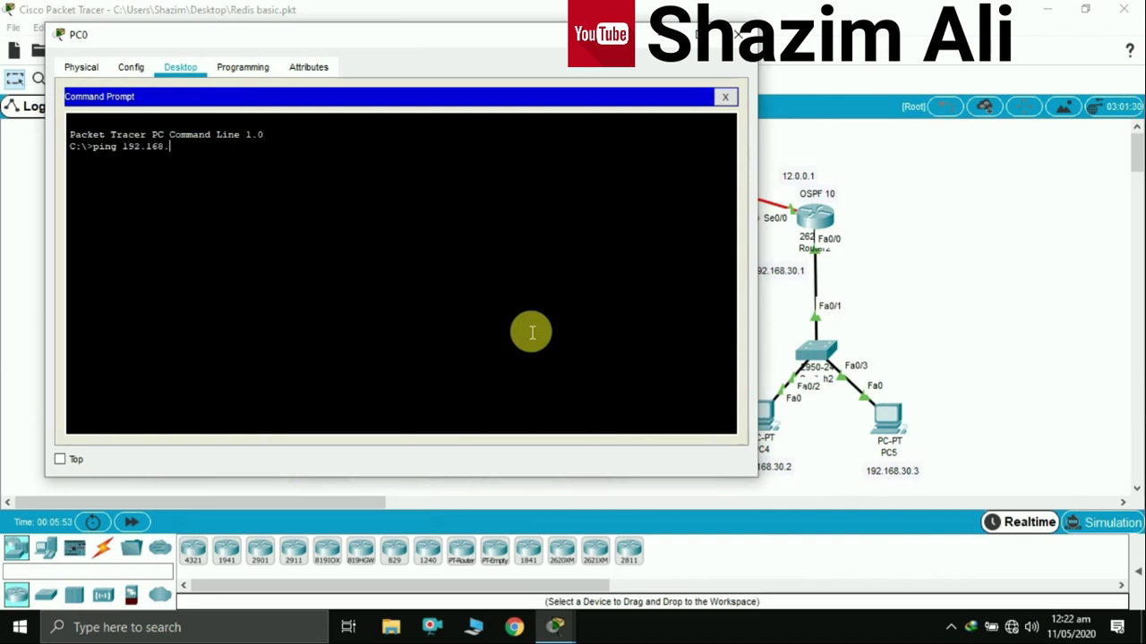
text(30.3)
key(Return)
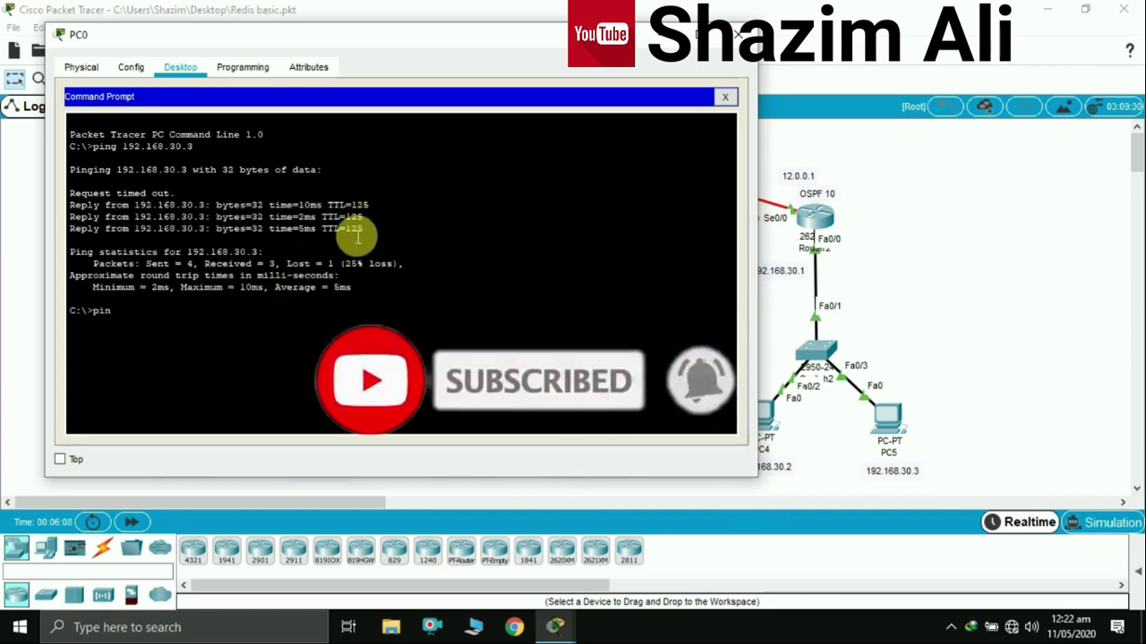
Ping PC2 at 192.168.20.2 from PC0, moving the window as needed to read the topology's addresses.
text(ping)
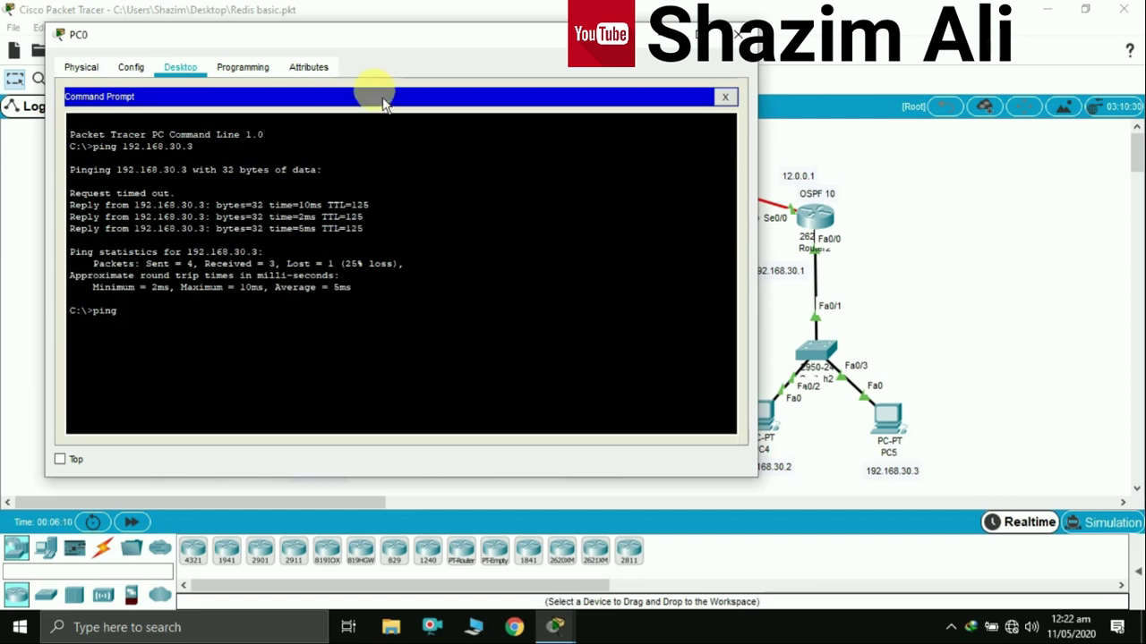
drag(399, 43, 921, 20)
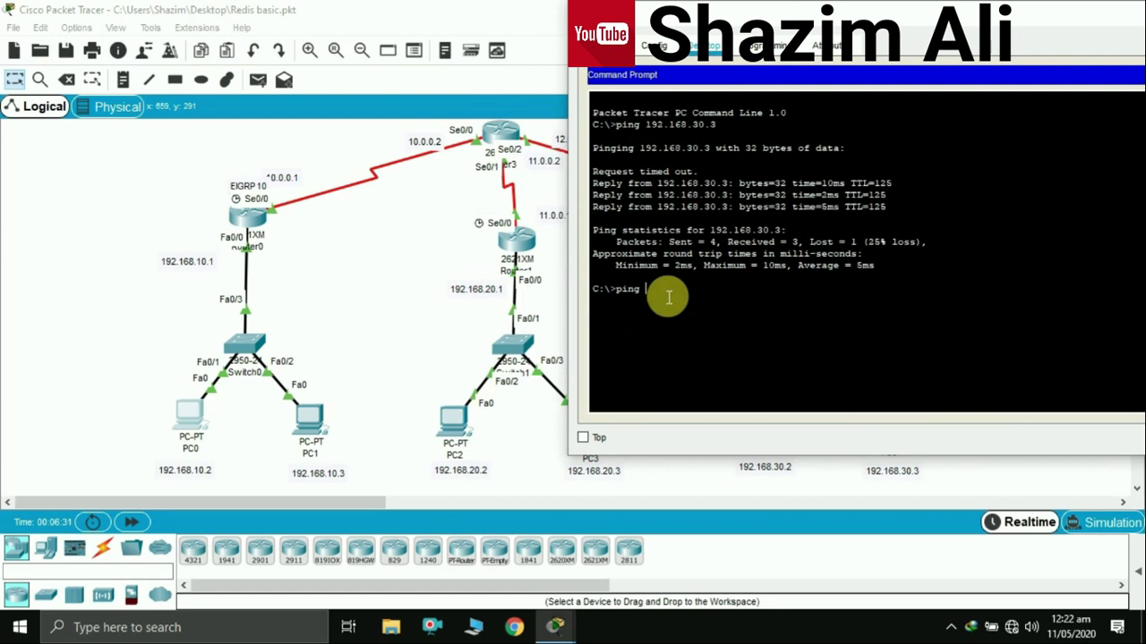
text(2.168.20.2)
key(Return)
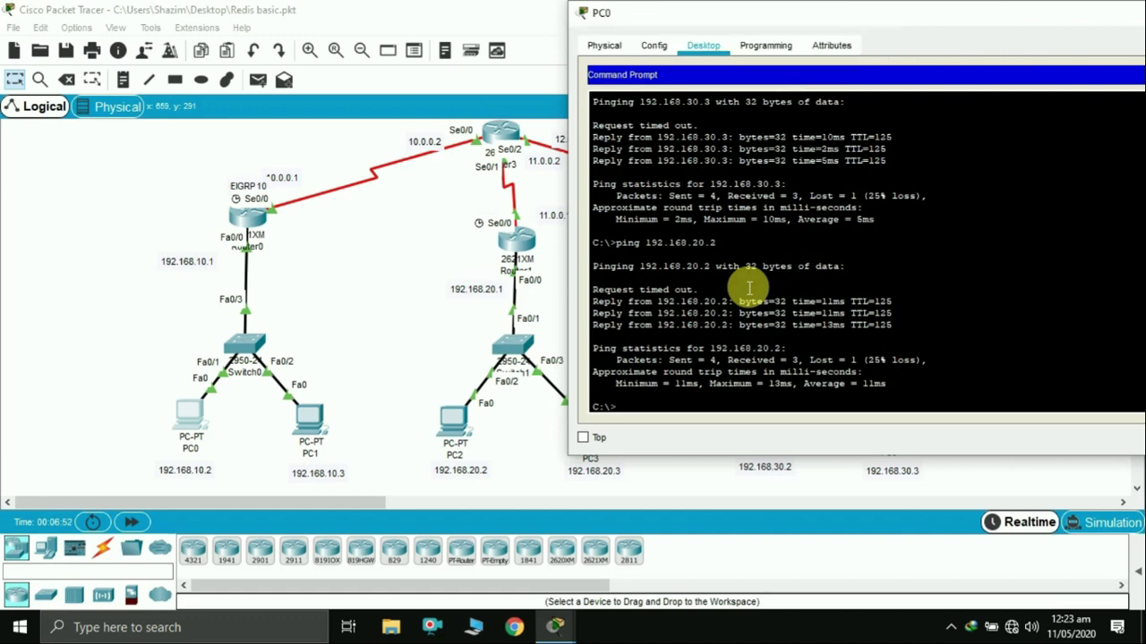
drag(954, 27, 624, 76)
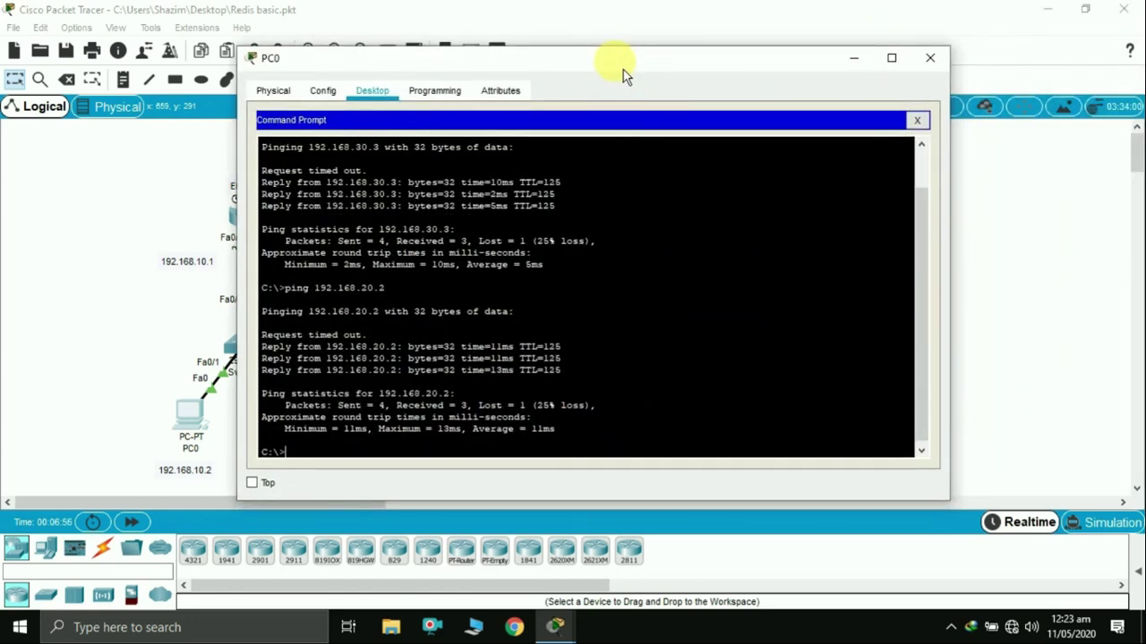